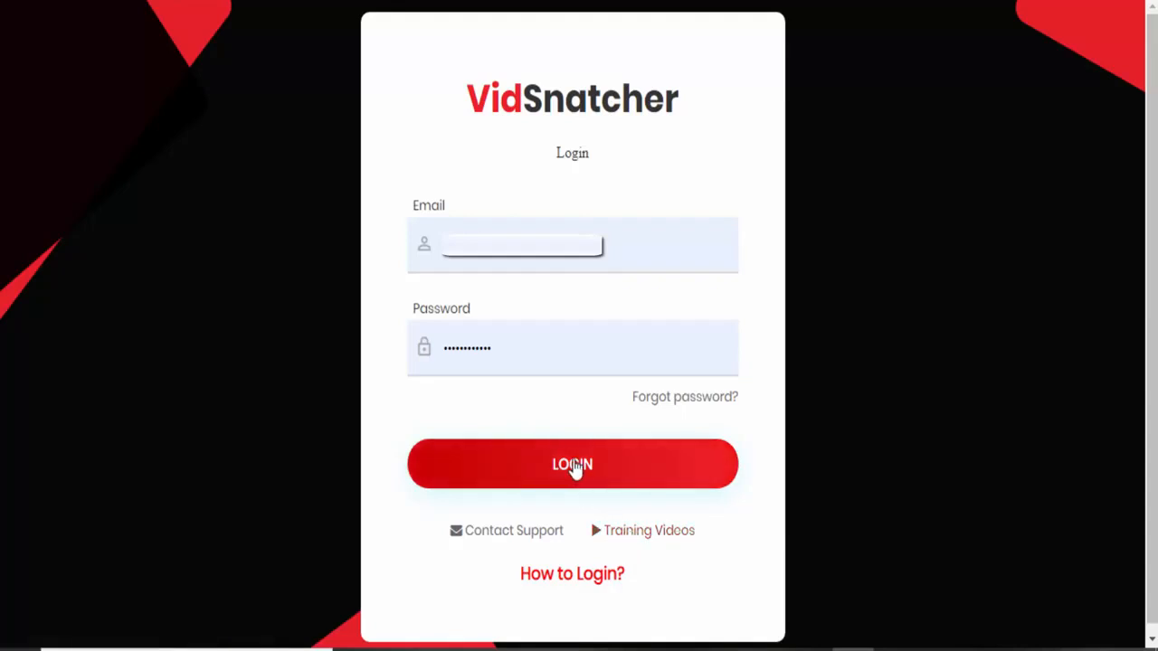
- Log in with the filled-in credentials and choose the 16:9 Standard Video canvas
click(573, 467)
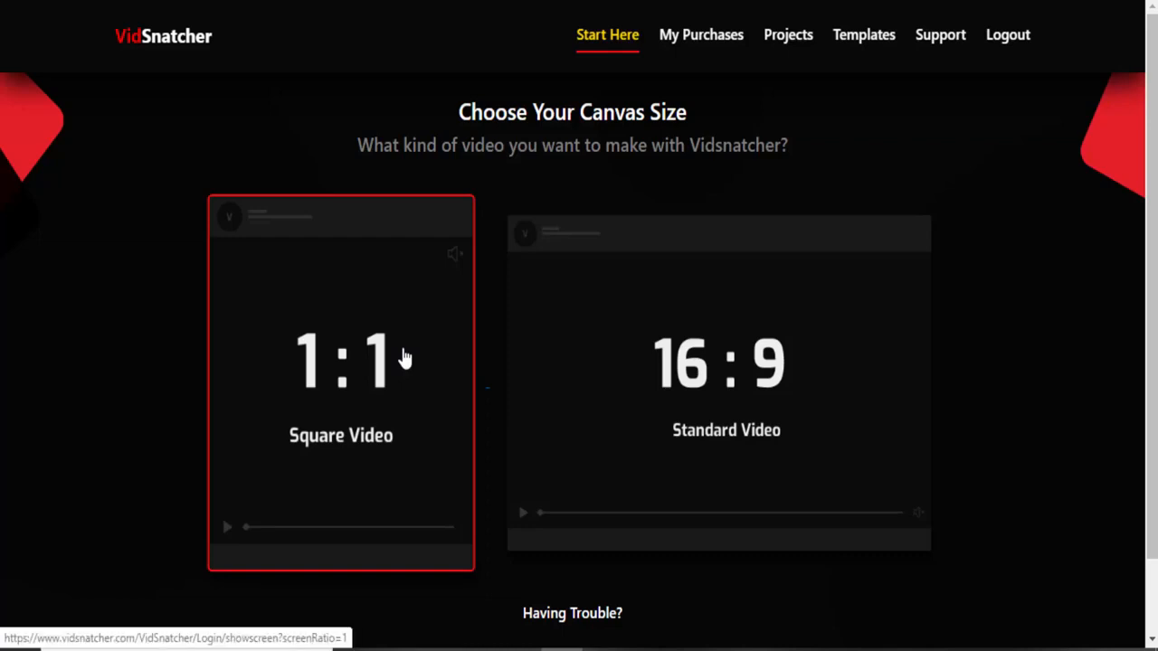
click(663, 384)
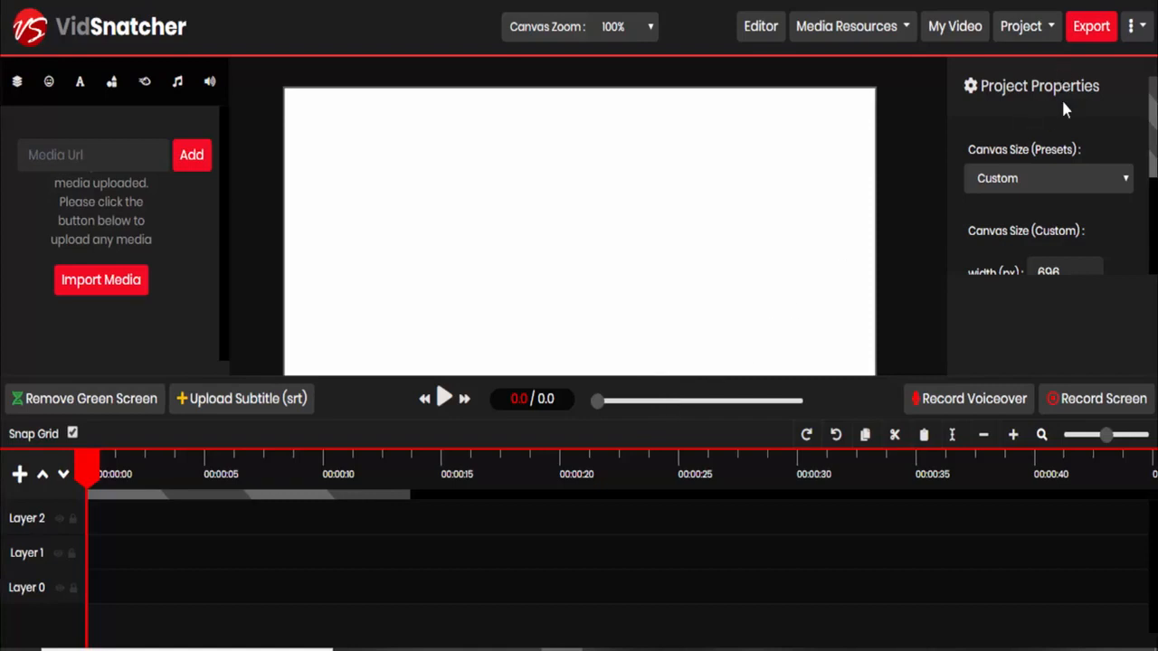
- Review the project's canvas size presets, custom width and height, and canvas color settings
click(1126, 181)
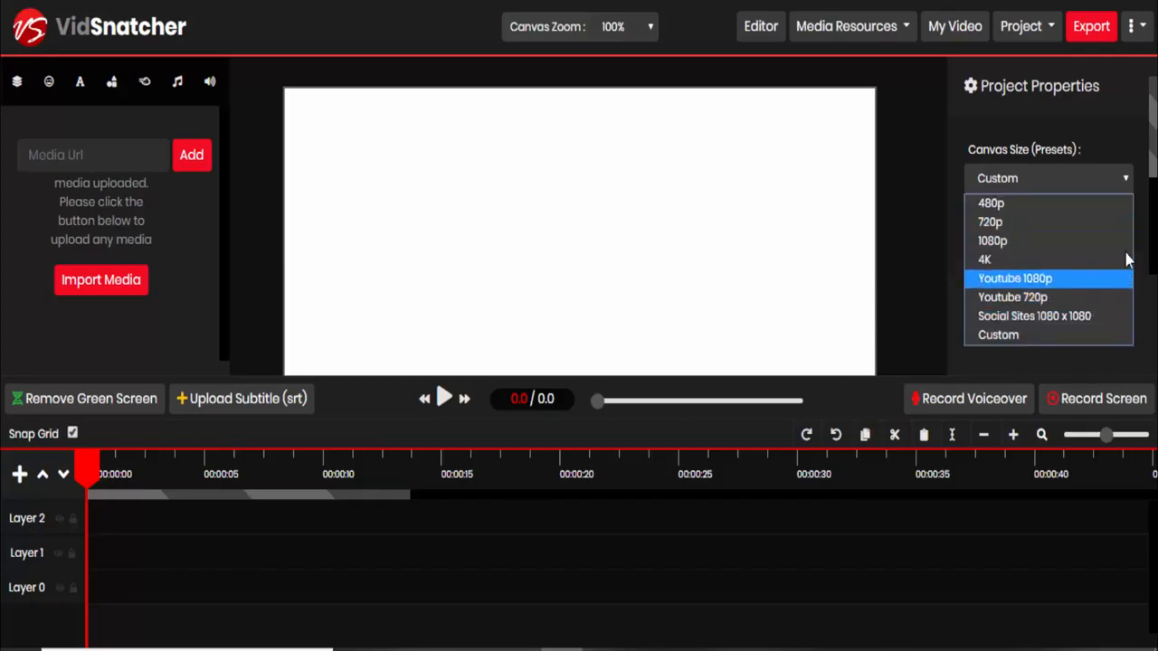
click(1120, 179)
scroll(1098, 229, down, 1)
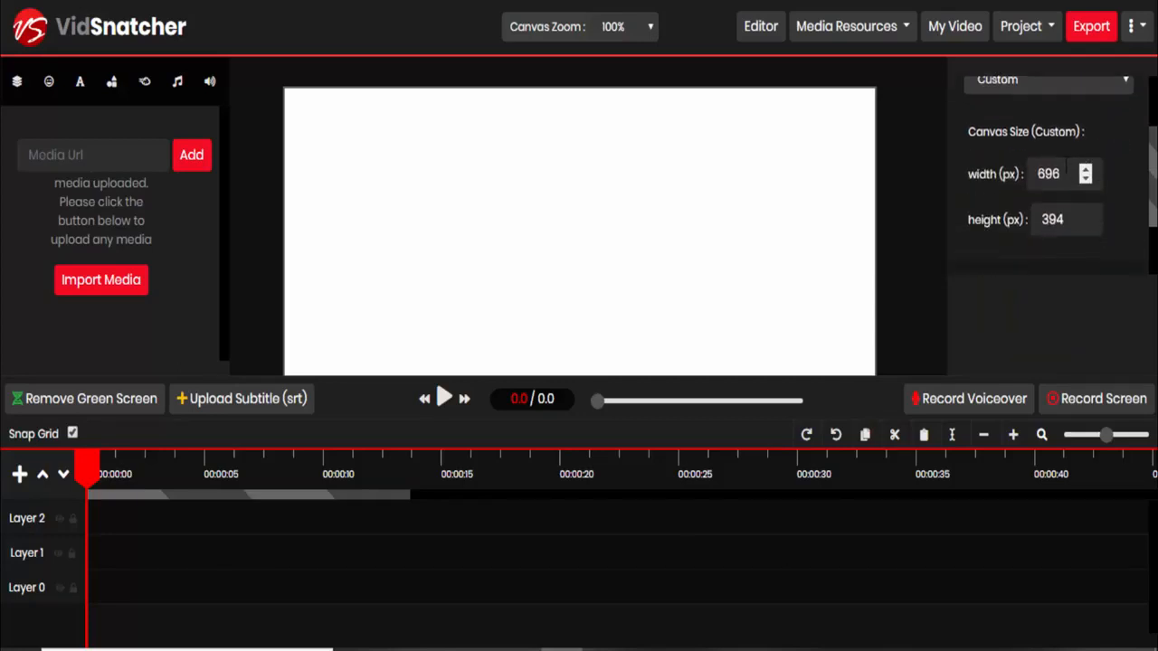
scroll(1005, 199, down, 1)
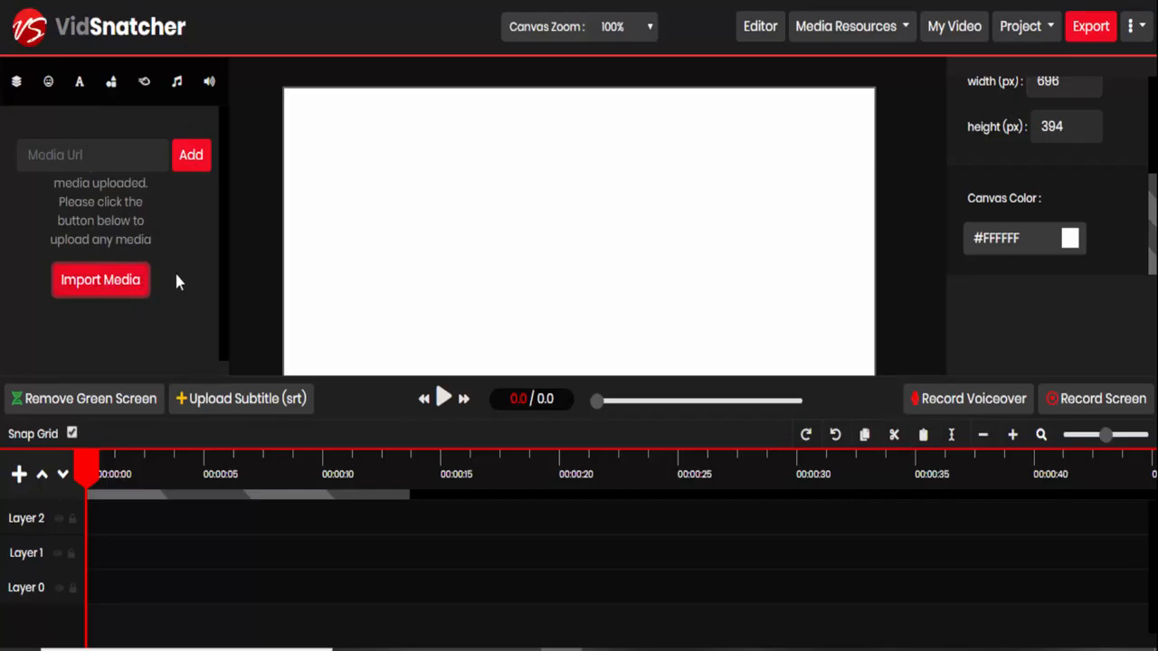
- Import the screen1 video from the VS-DEMO folder and place it at the start of Layer 1
click(101, 281)
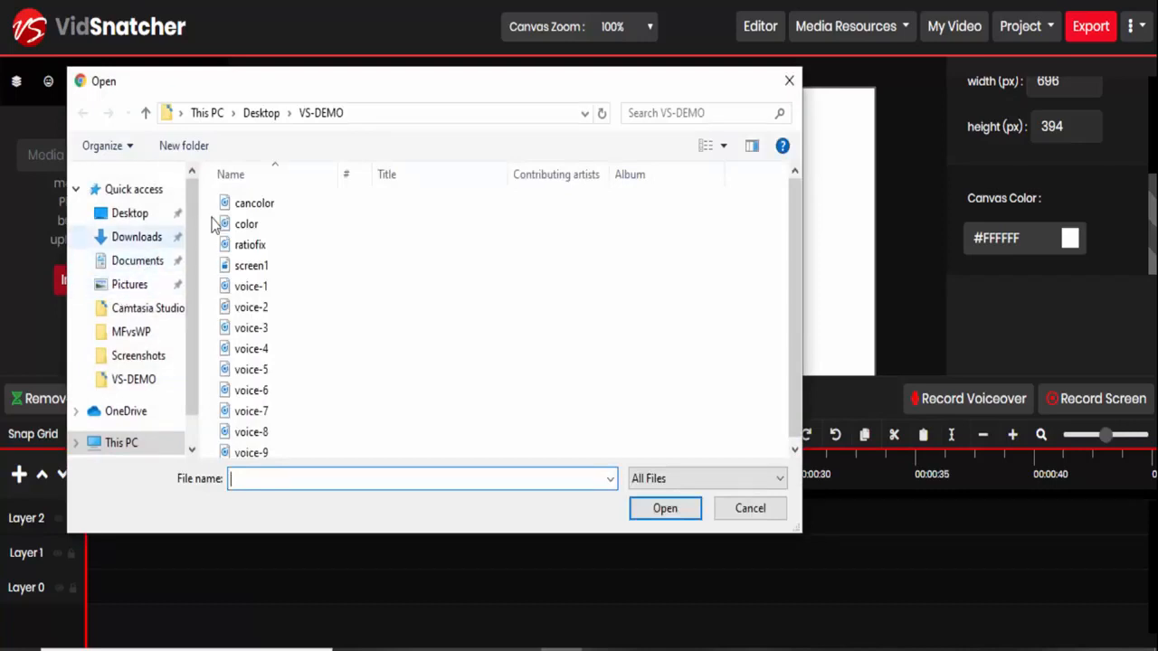
click(253, 267)
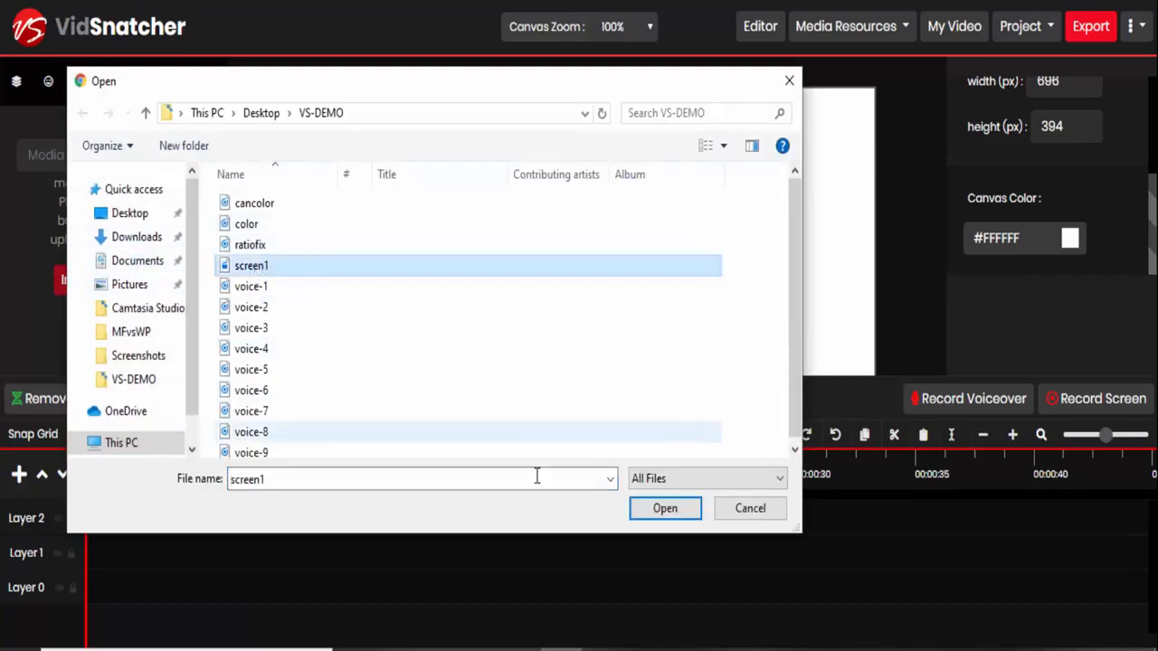
click(665, 508)
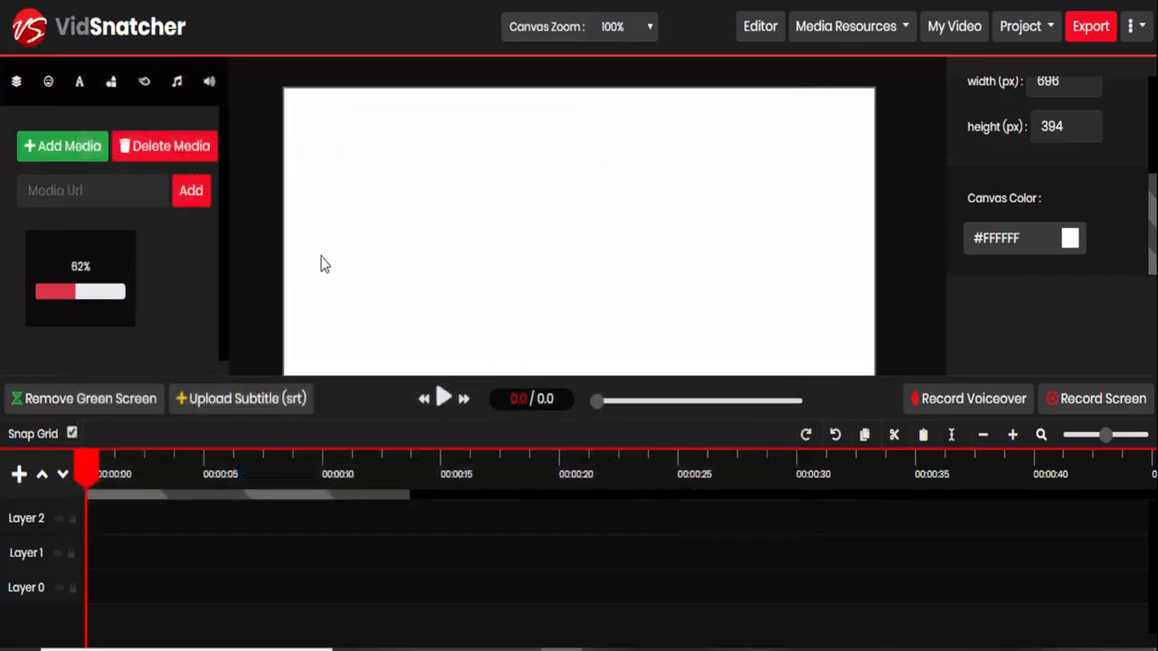
mouse_move(100, 258)
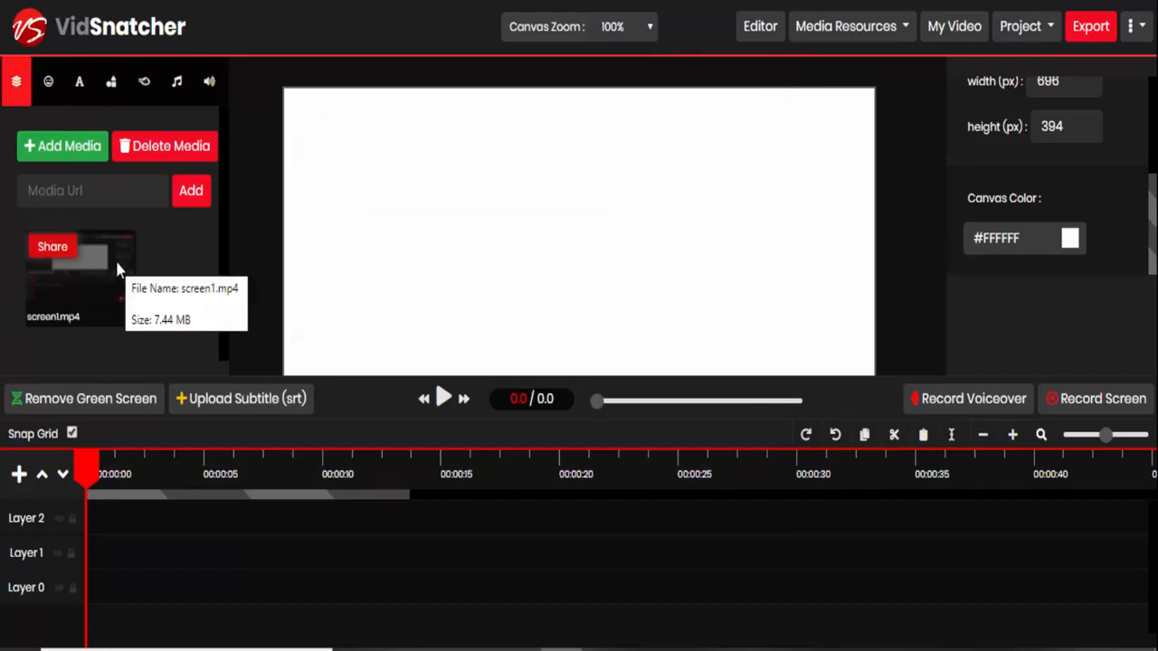
drag(108, 261, 141, 550)
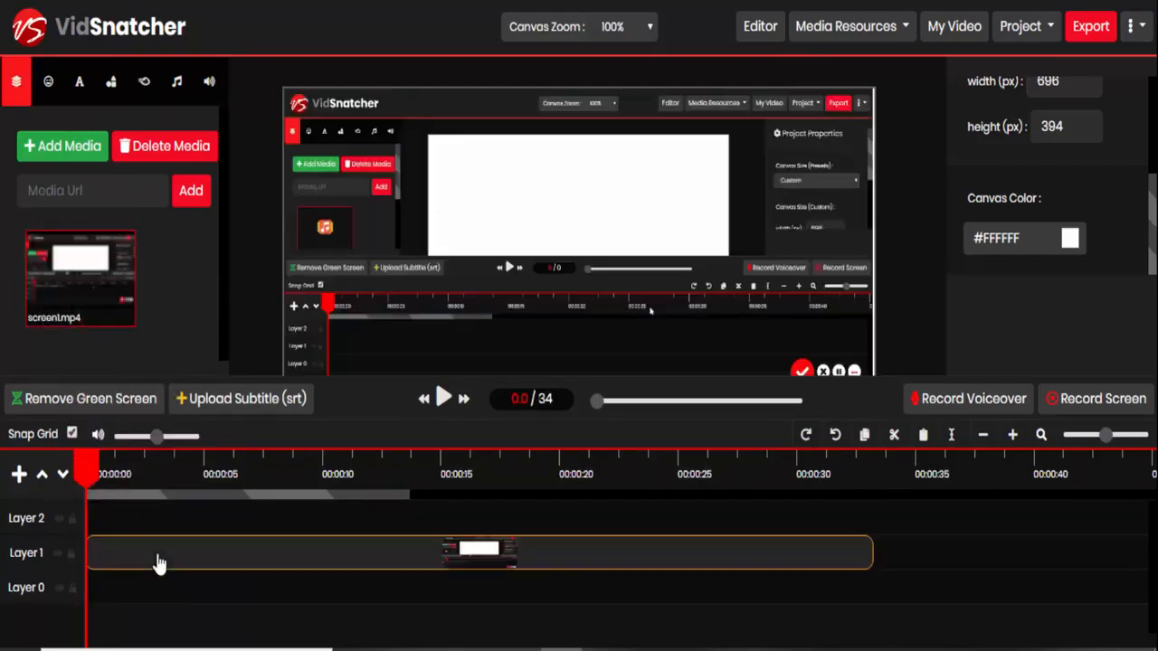
- Import the mac book image from the VS-DEMO folder and place it at the start of Layer 2
click(76, 153)
click(262, 244)
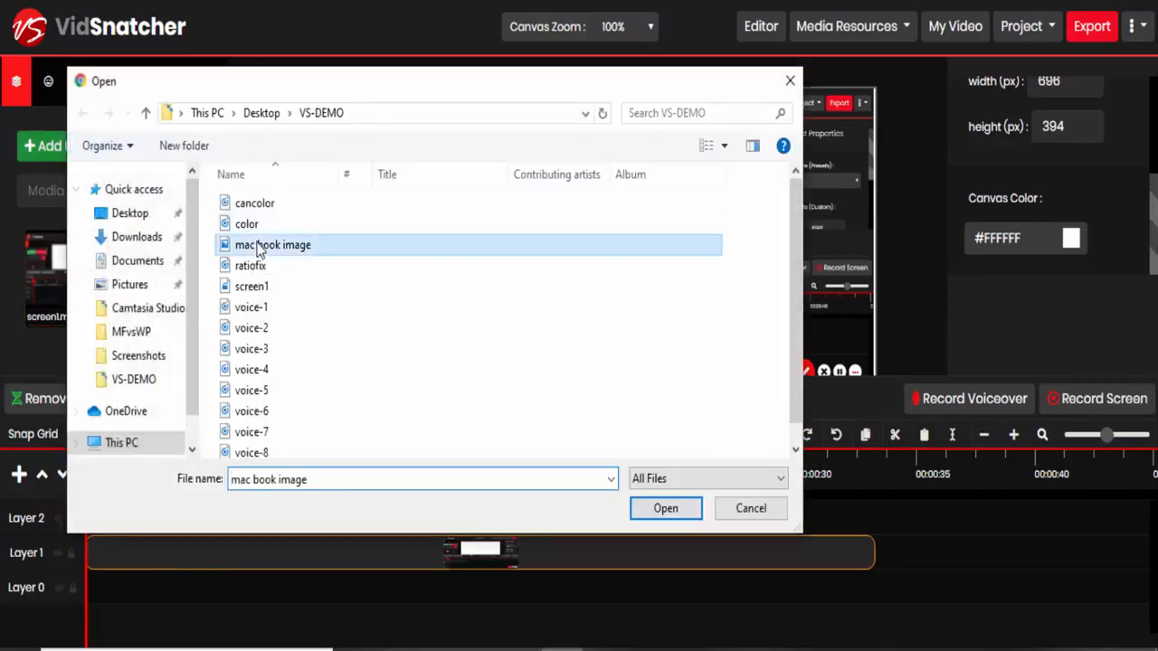
click(648, 512)
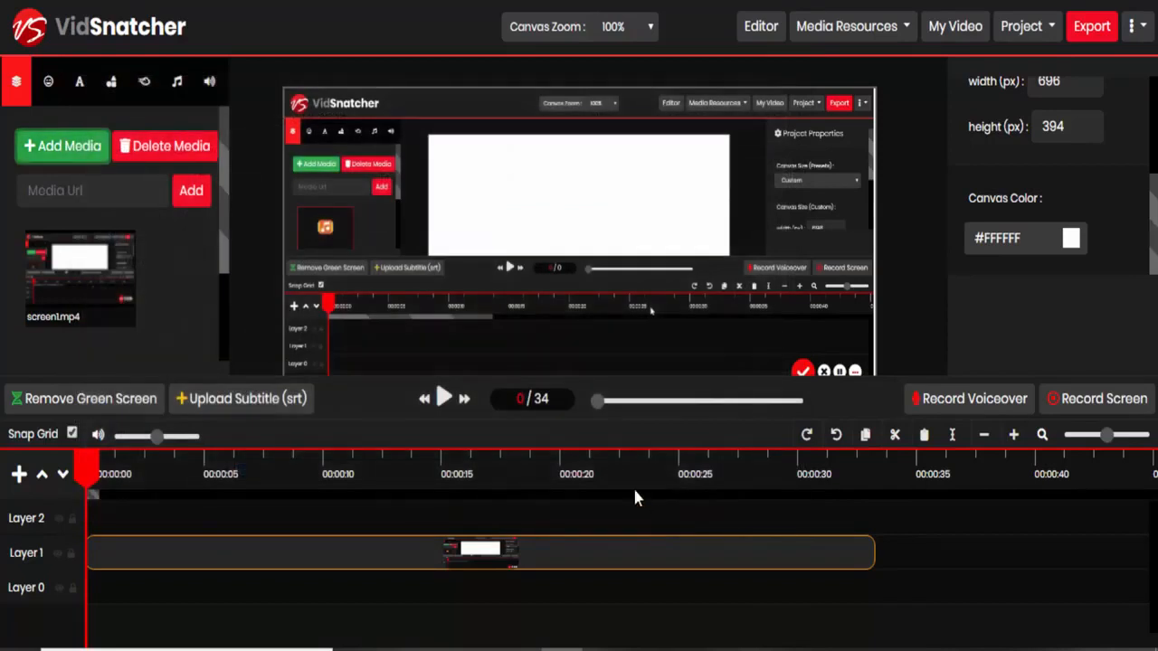
drag(224, 224, 224, 310)
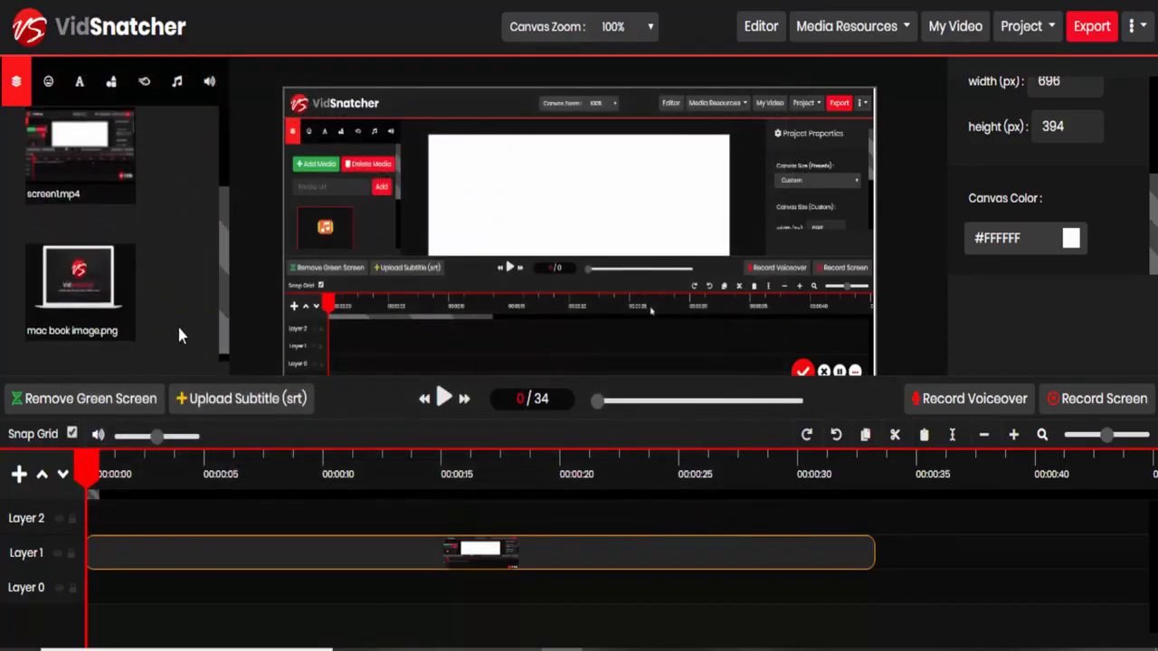
drag(100, 291, 172, 542)
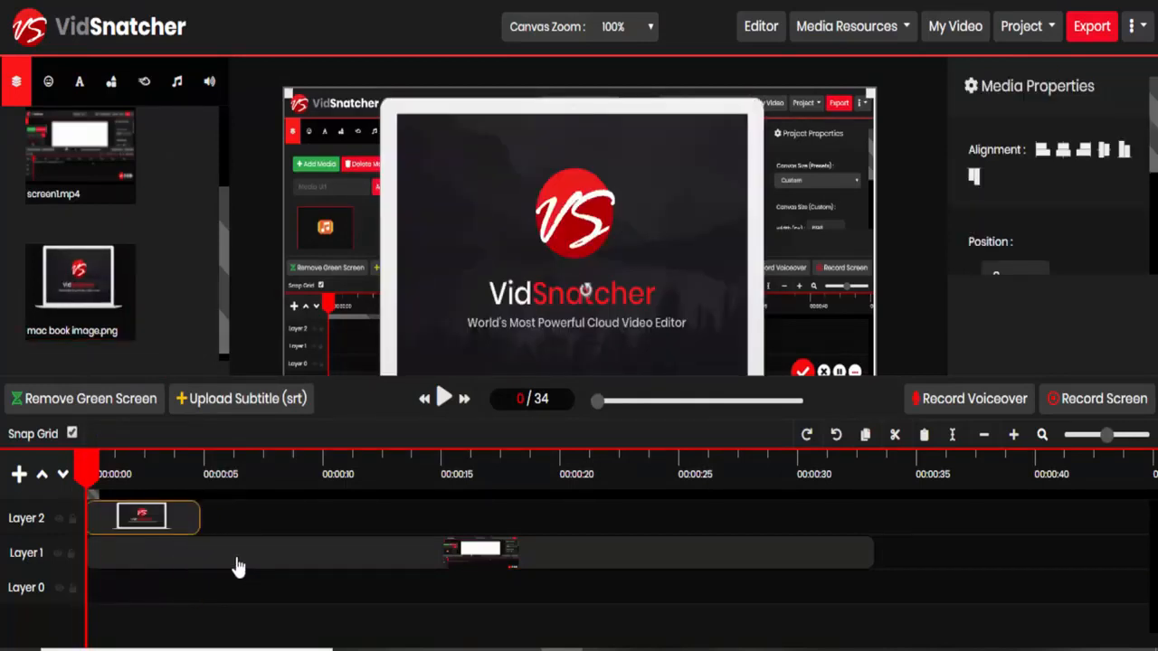
- Shift the screen1 clip about 2 seconds later on Layer 1 and trim its start to about the end of the image clip
drag(237, 564, 284, 566)
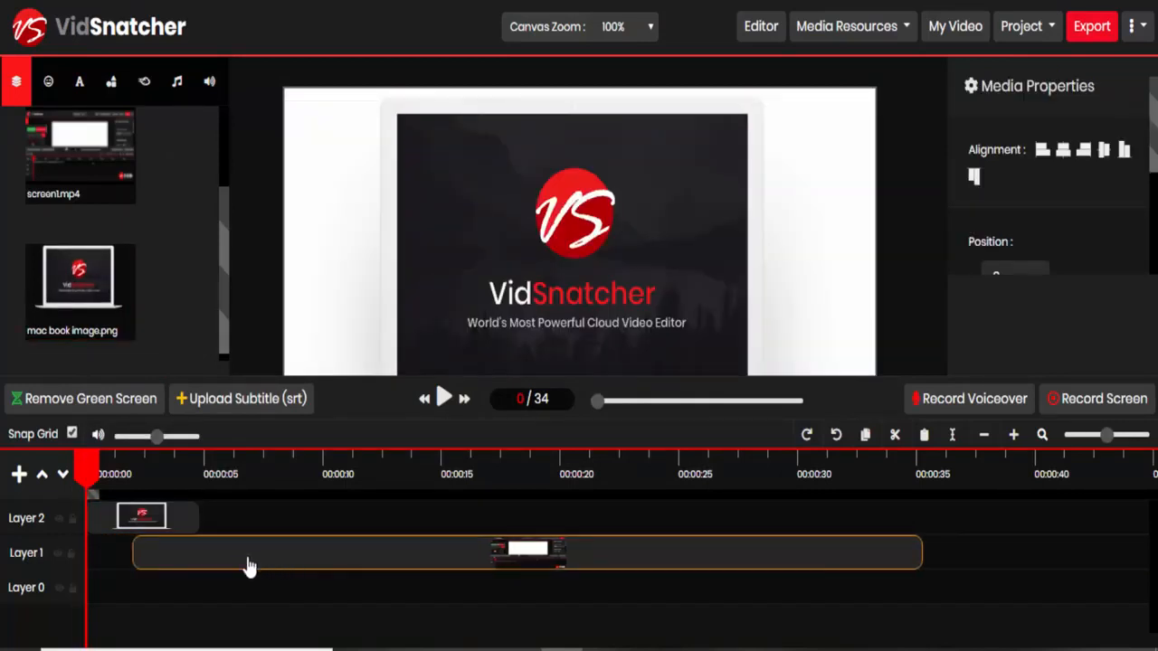
drag(131, 550, 191, 553)
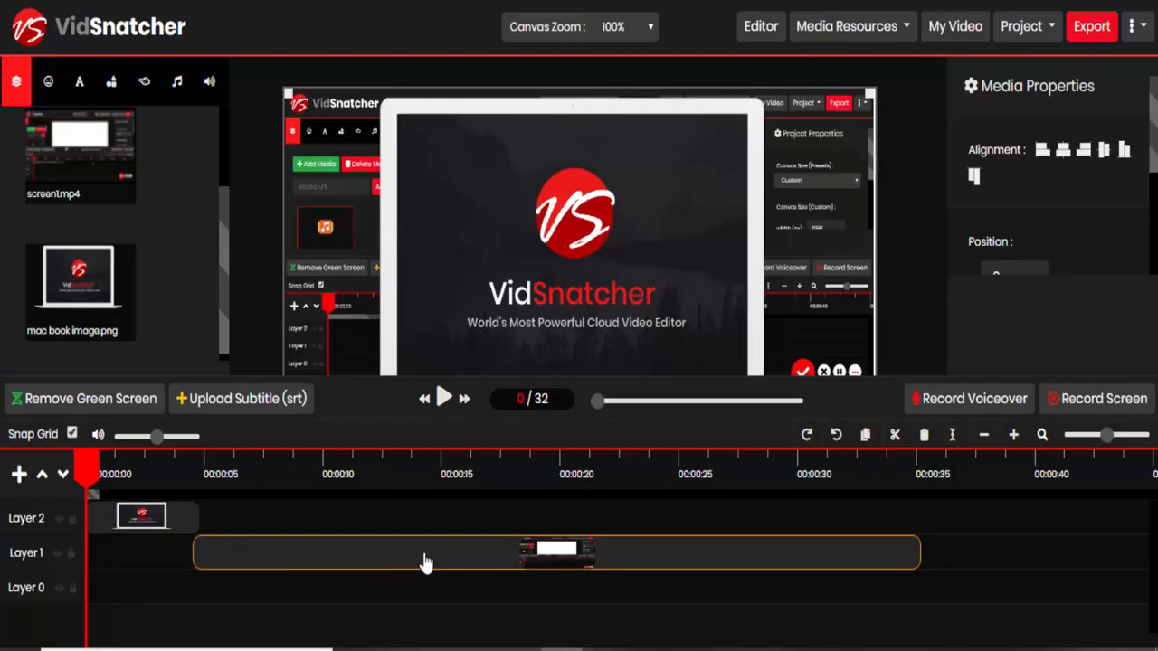
- Split the screen1 clip at 19 seconds and move its second part up to Layer 2
click(542, 485)
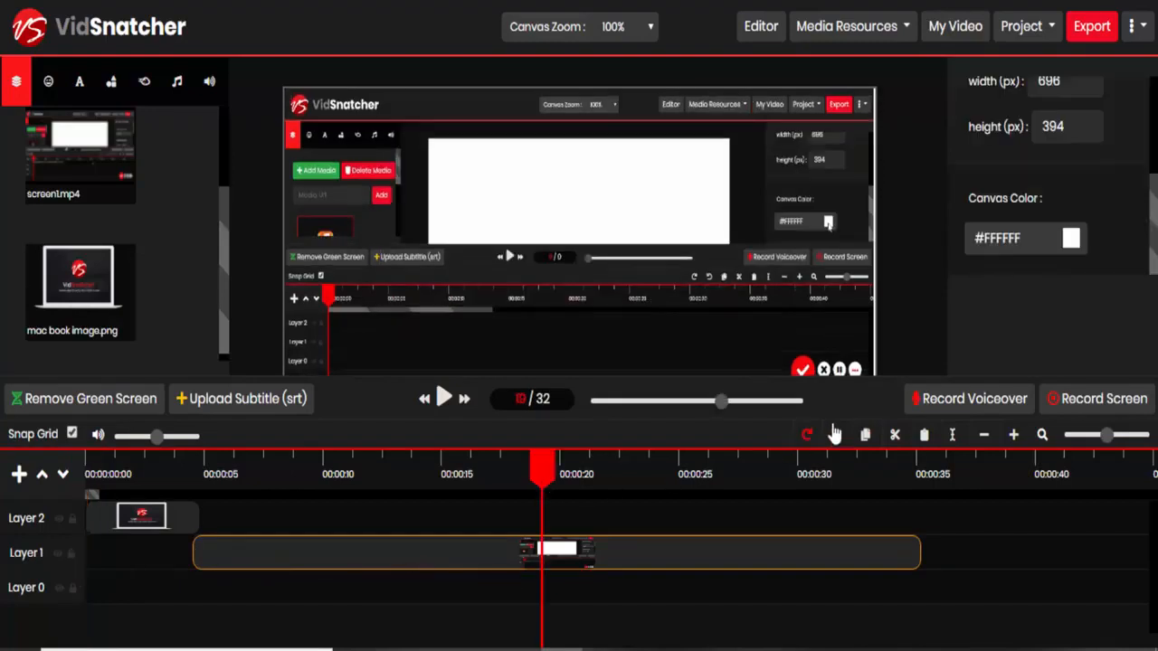
click(952, 434)
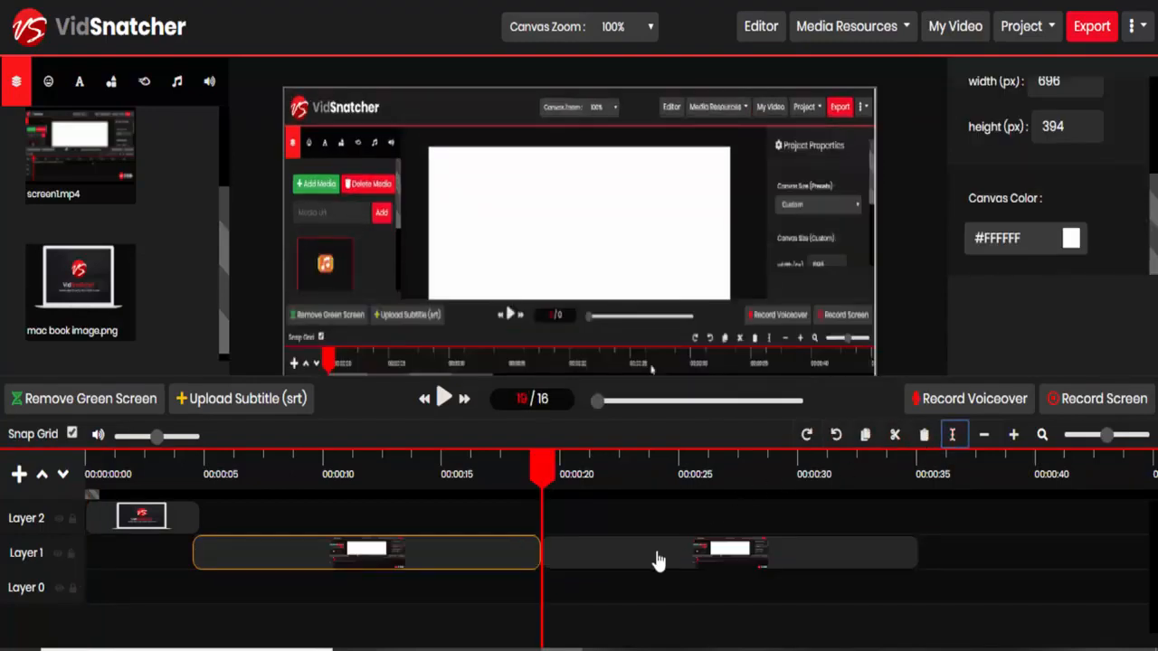
drag(658, 561, 660, 526)
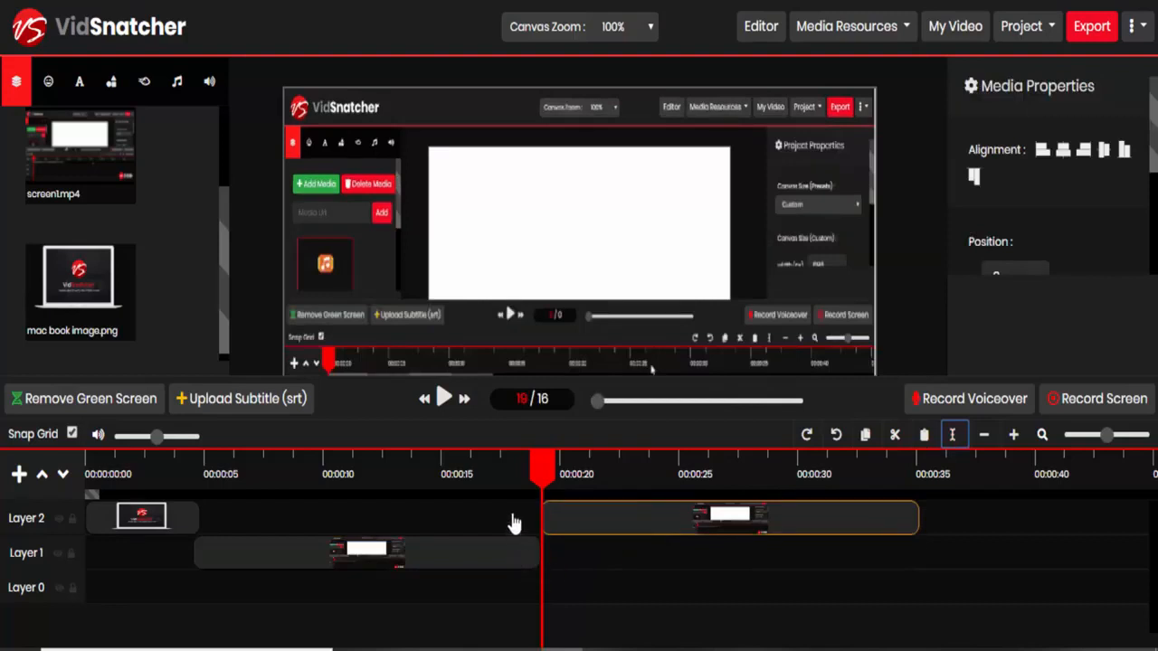
- Move the second part of the screen1 clip back to Layer 1, then undo, redo and undo that move
click(496, 561)
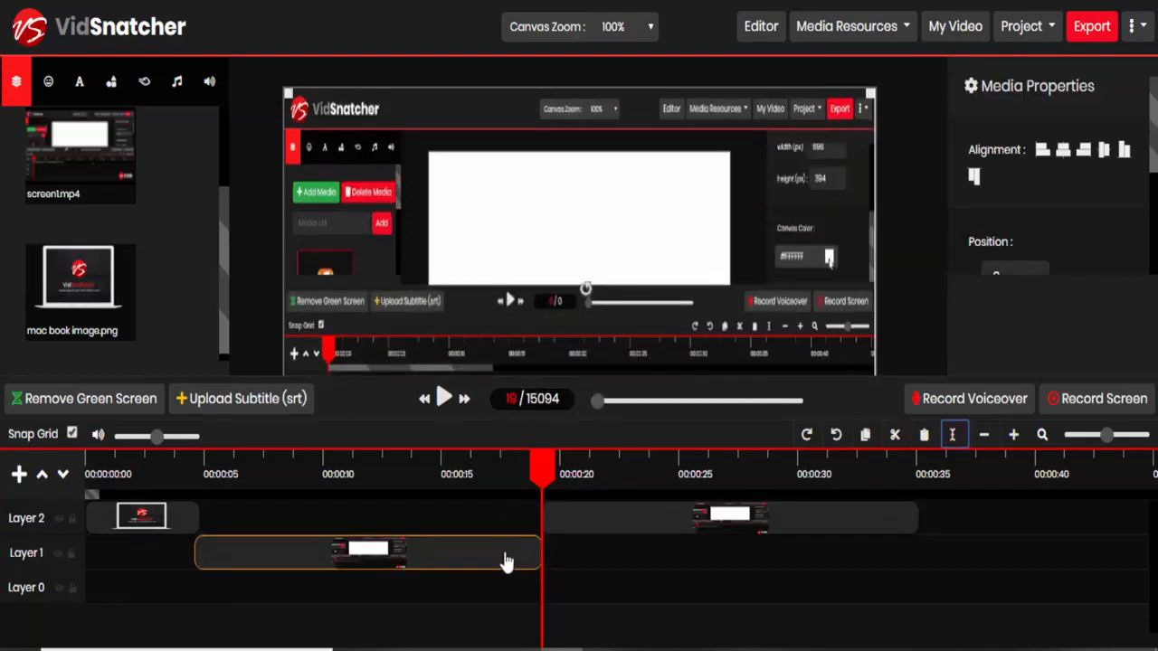
click(570, 532)
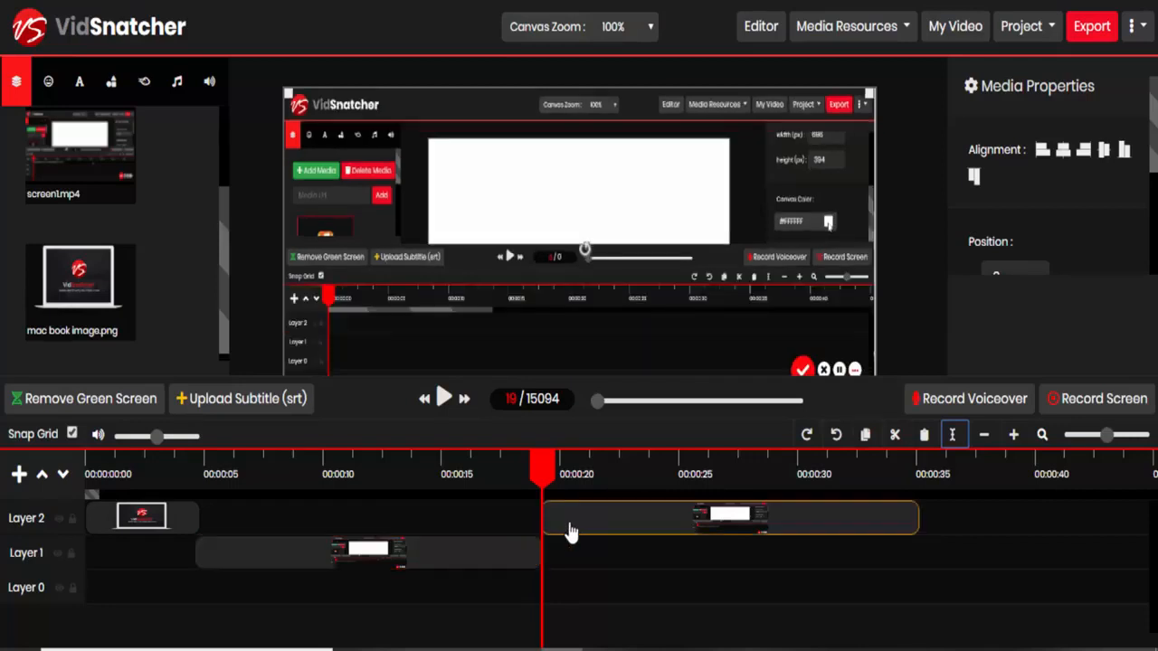
drag(570, 532, 569, 552)
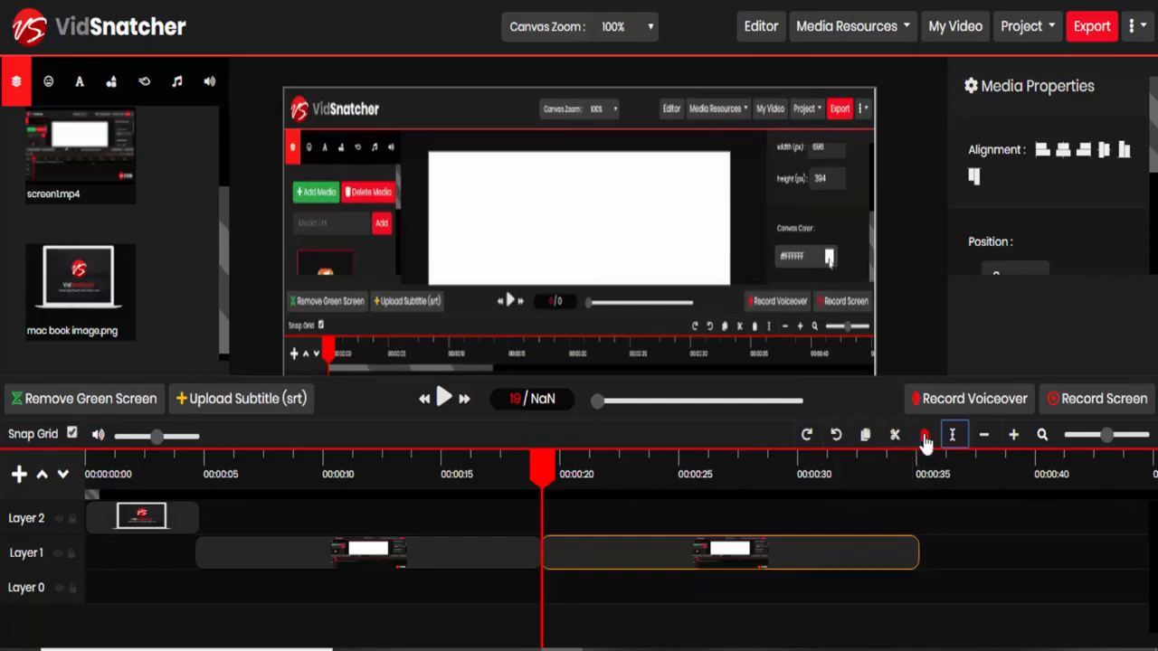
click(836, 436)
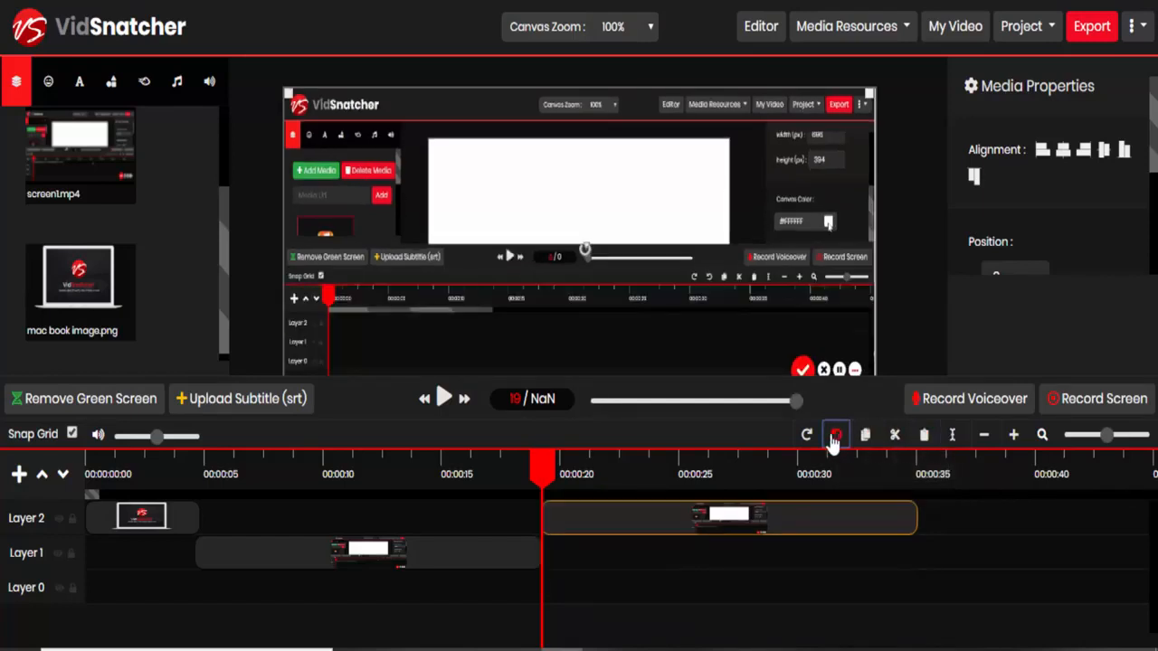
click(808, 436)
click(836, 437)
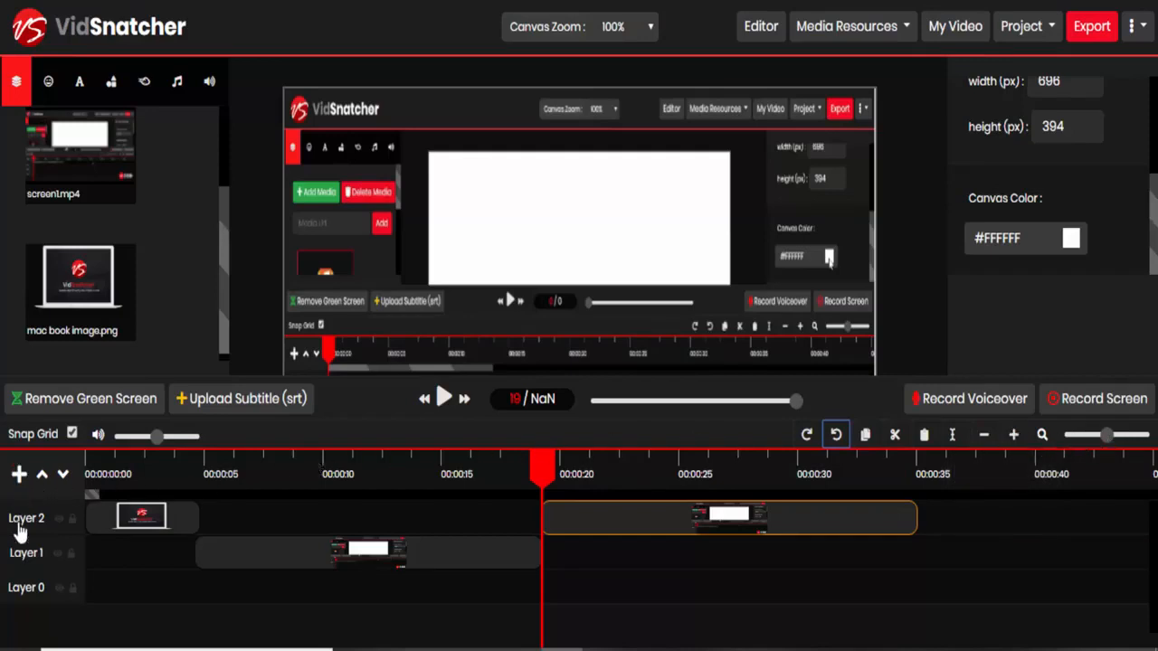
- Add two more layers above Layer 2 in the timeline
click(19, 476)
click(19, 476)
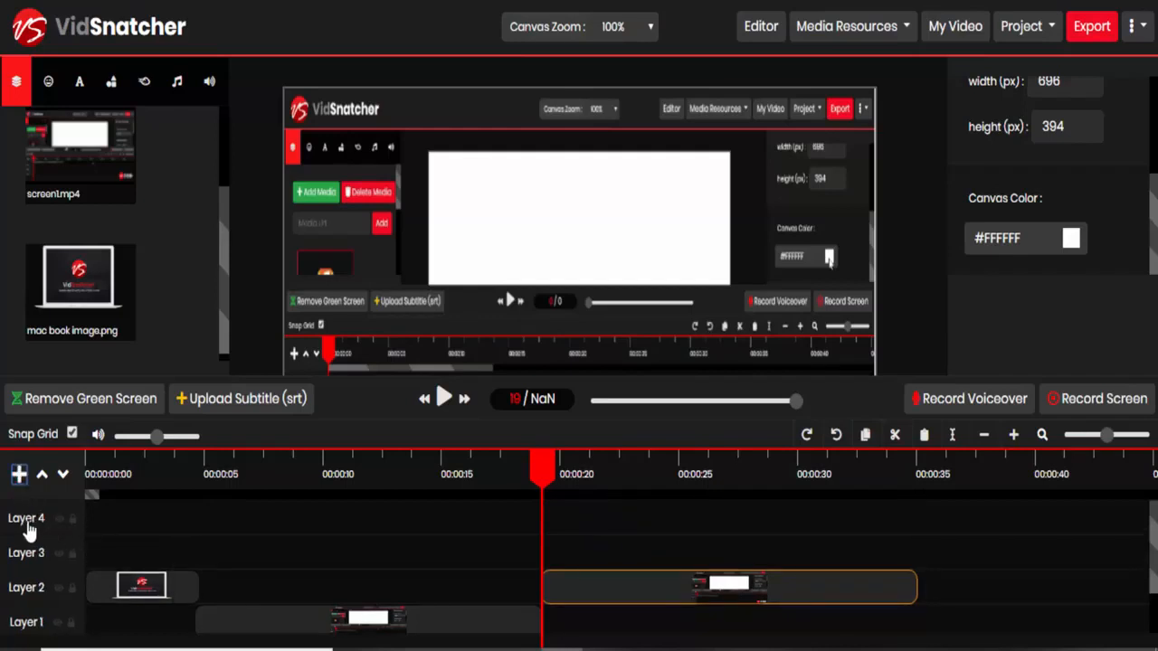
- Hide Layer 2, check the preview at 1 second, show the layer again and recheck the preview
click(59, 589)
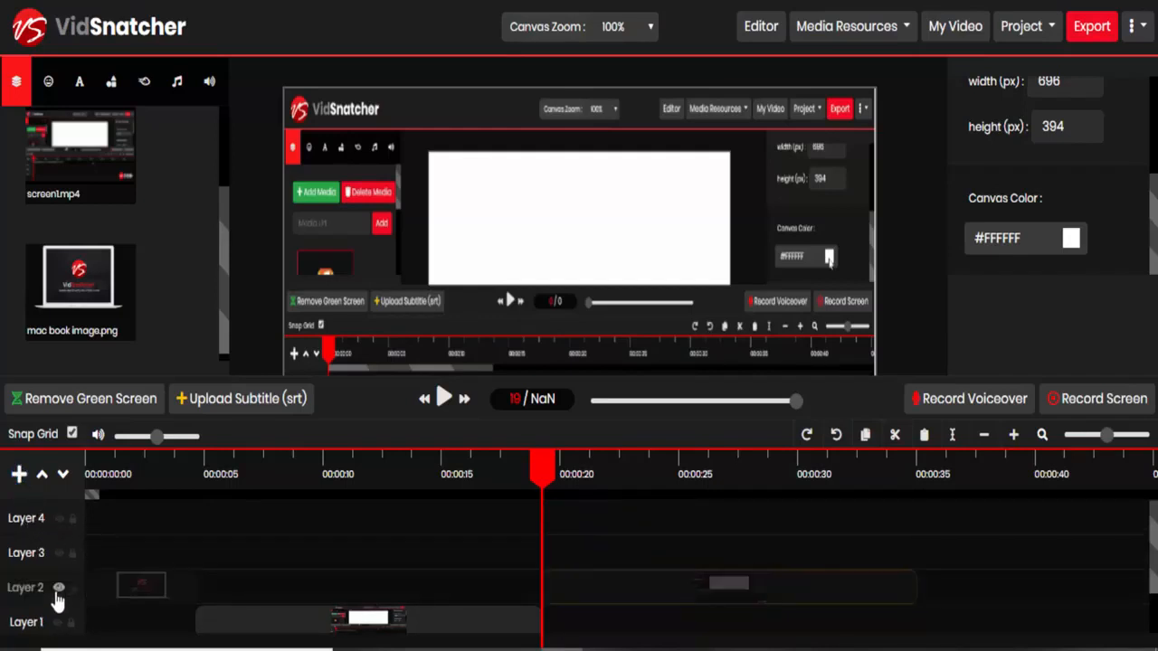
click(576, 476)
click(128, 480)
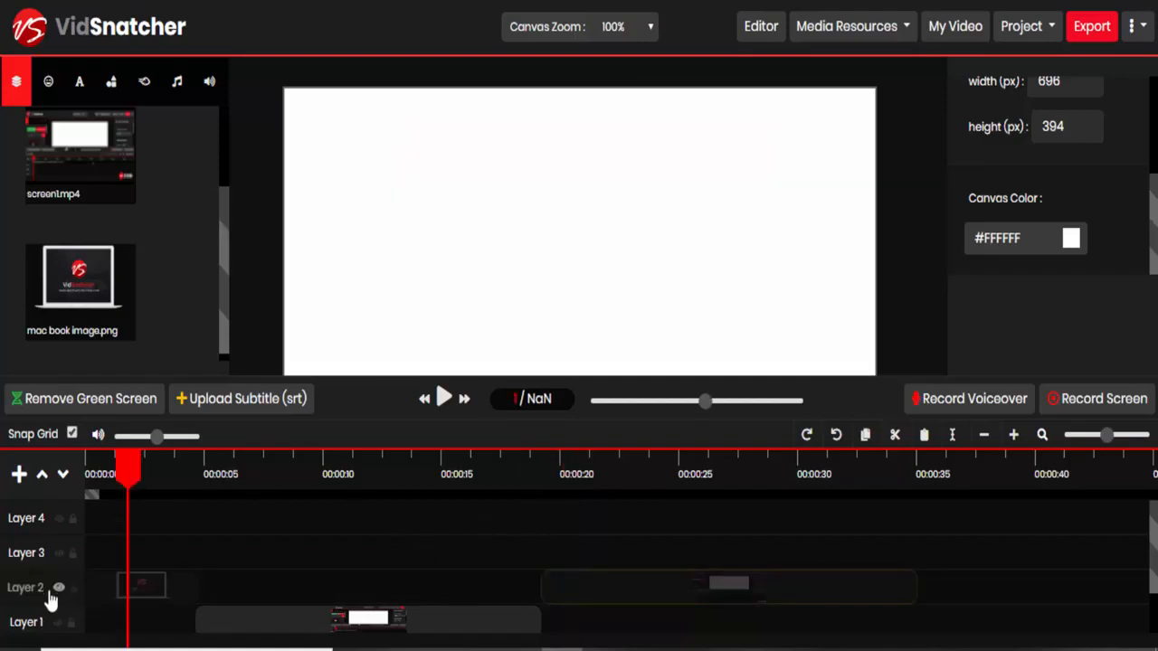
click(58, 588)
click(251, 477)
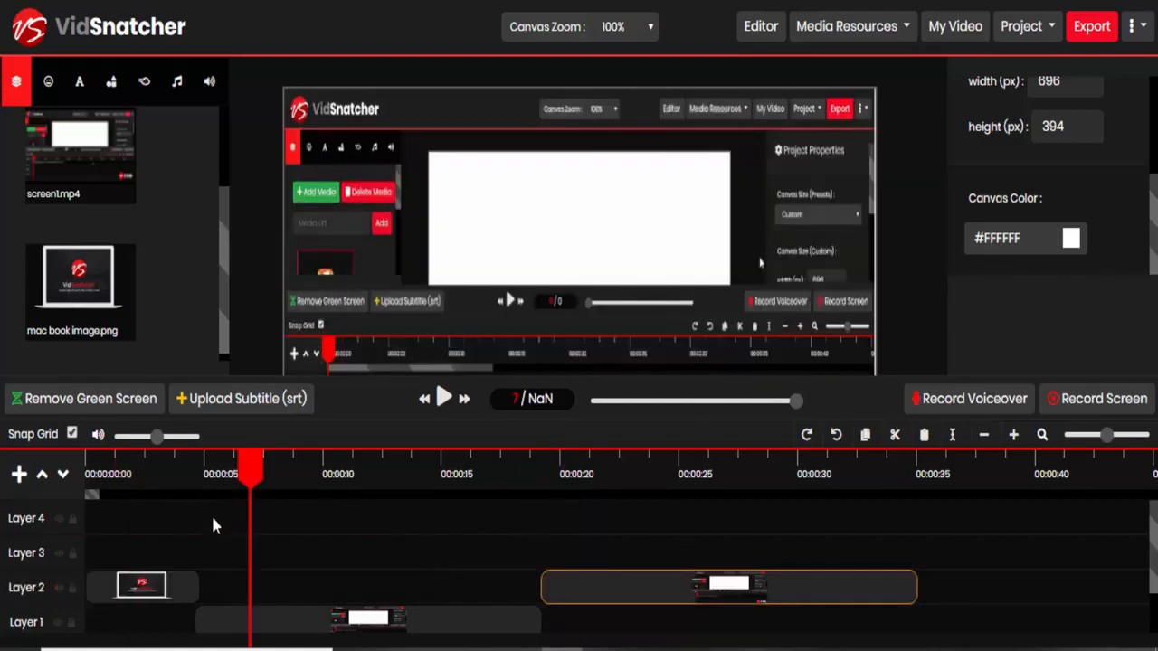
click(117, 476)
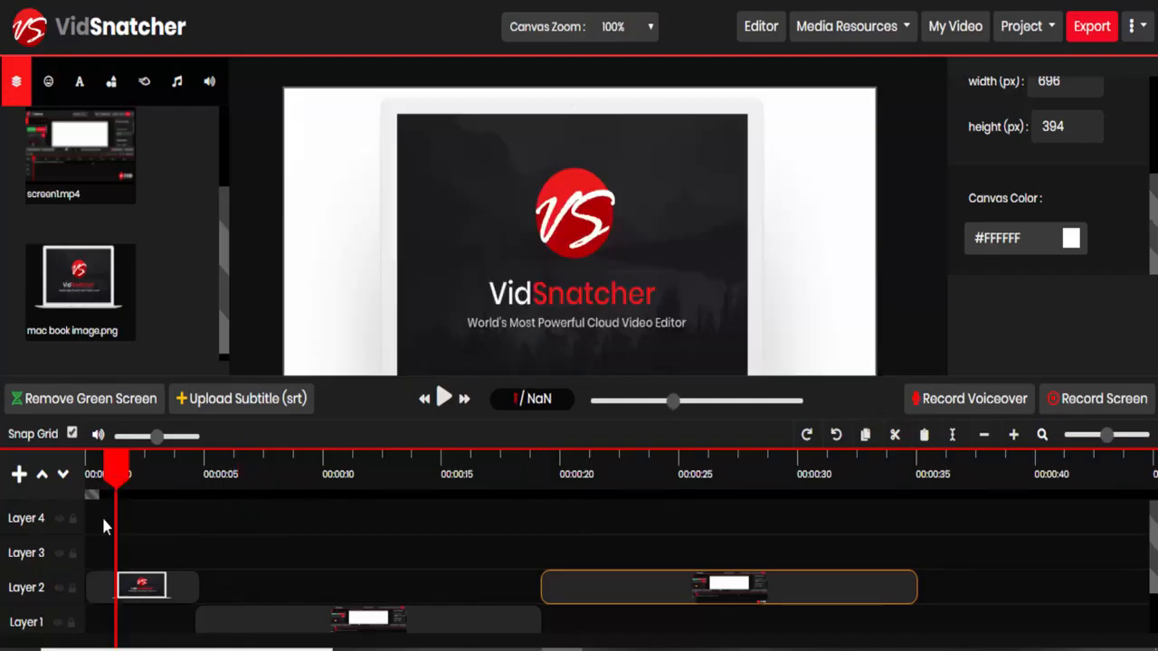
- Lock Layer 2 and try to move its image clip along the timeline
click(73, 592)
click(73, 592)
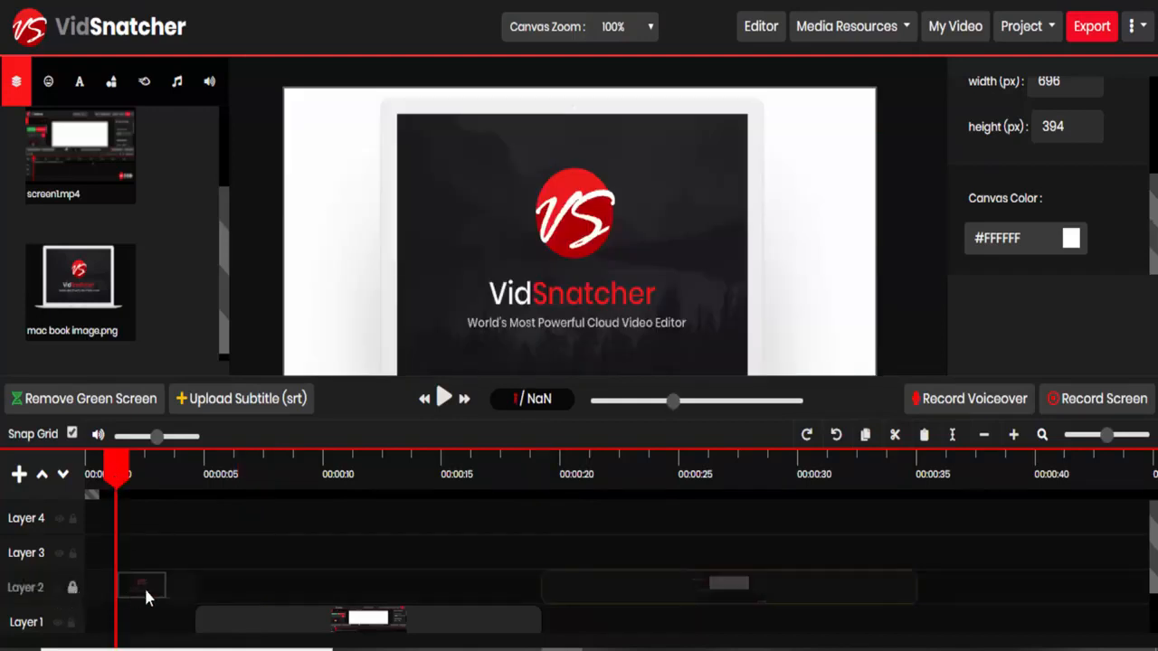
click(154, 590)
drag(156, 590, 224, 584)
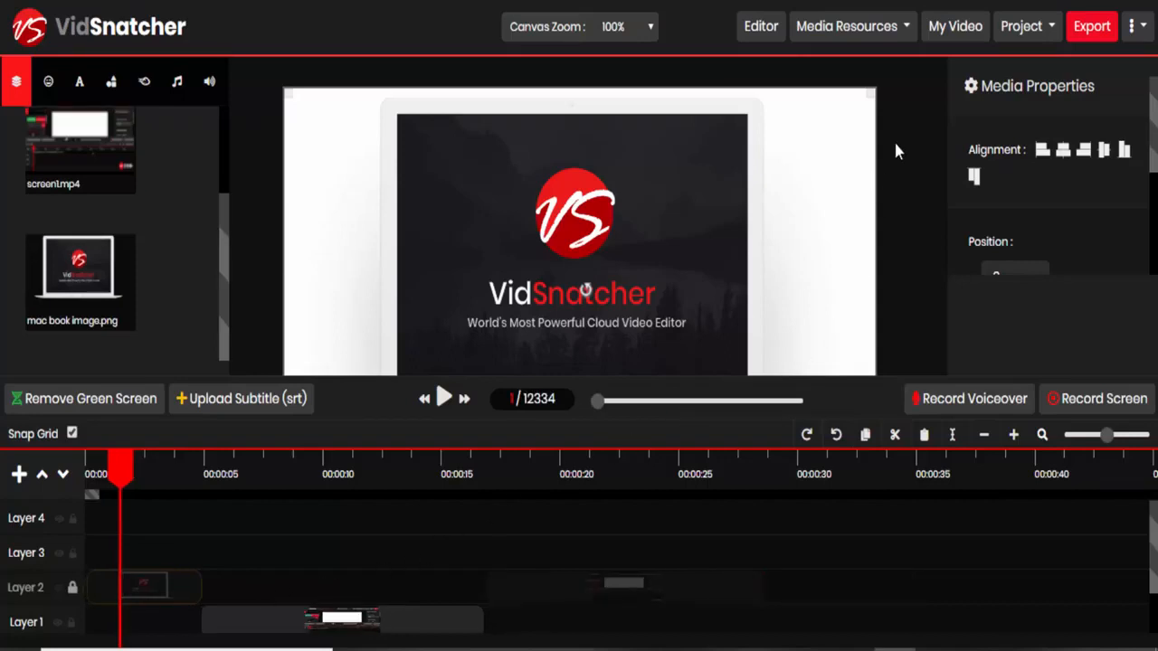
- Start a new, empty project
click(1015, 41)
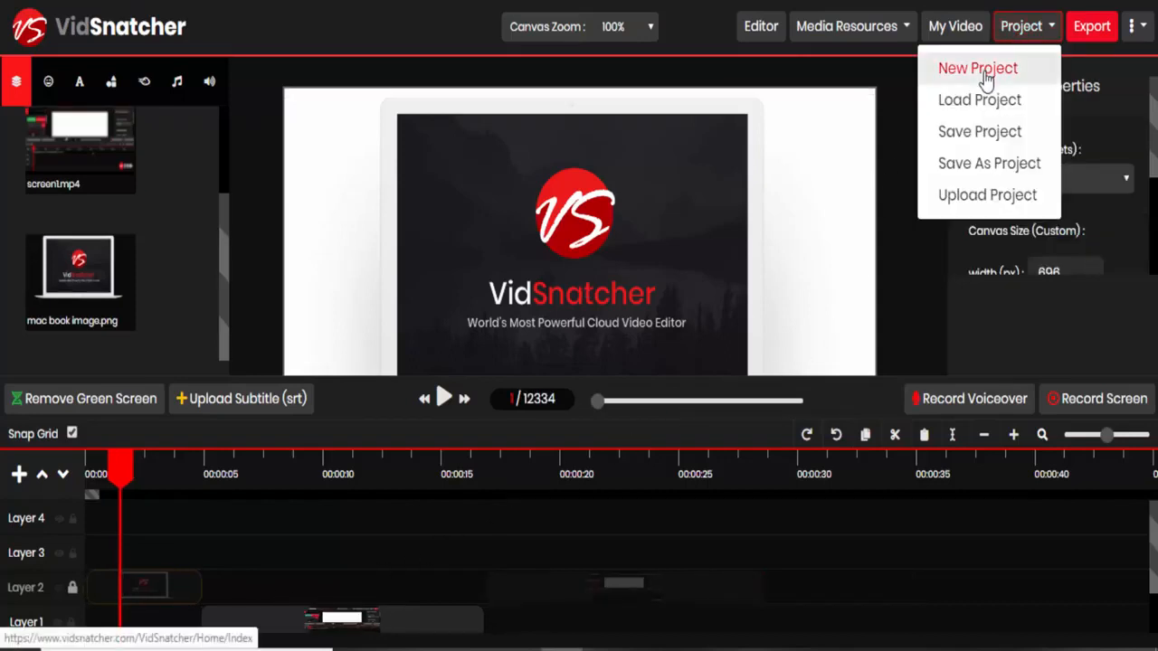
click(988, 79)
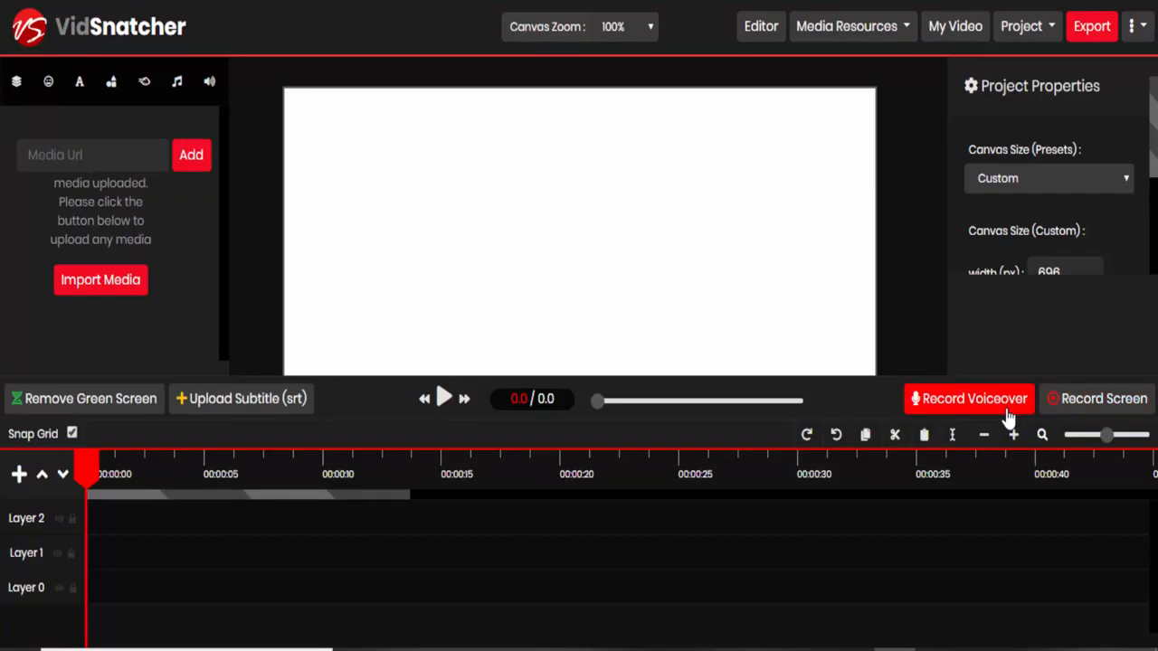
- Start a full-desktop screen recording with the microphone enabled, sharing the Training Area Chrome tab
click(1078, 412)
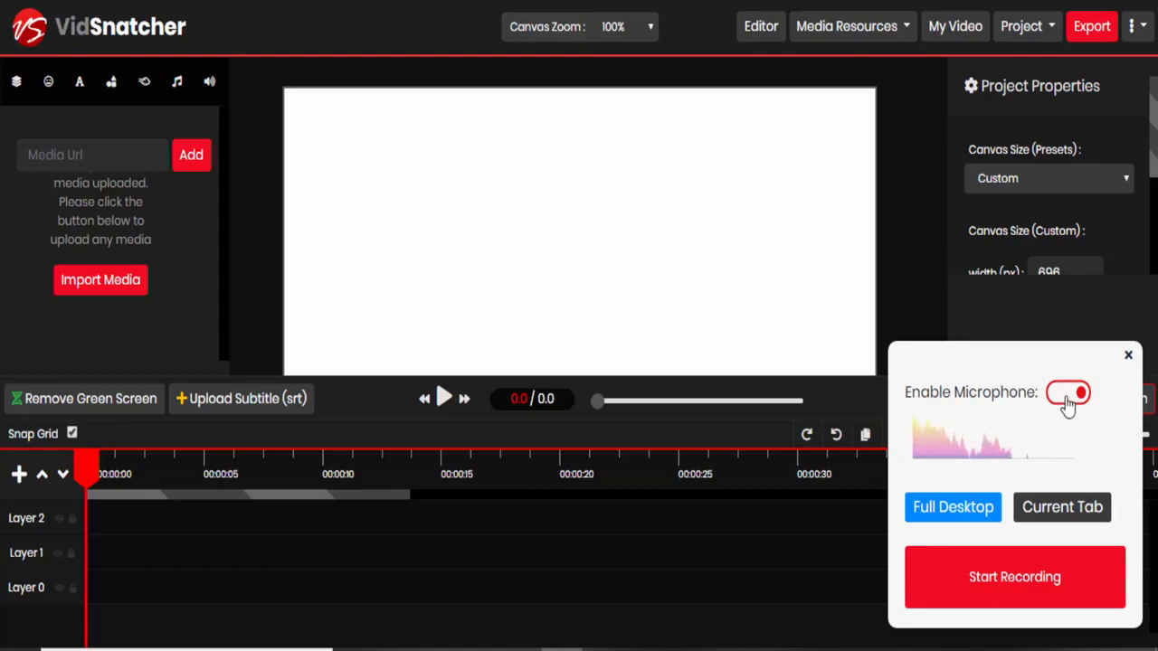
click(1068, 397)
click(1064, 439)
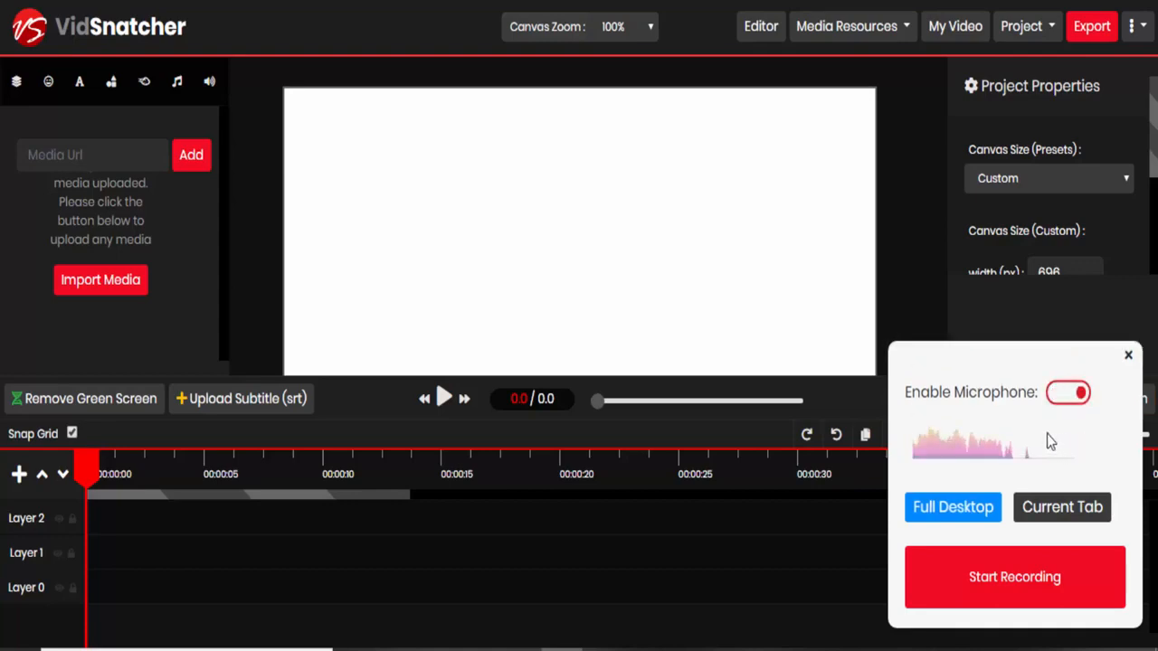
click(1030, 588)
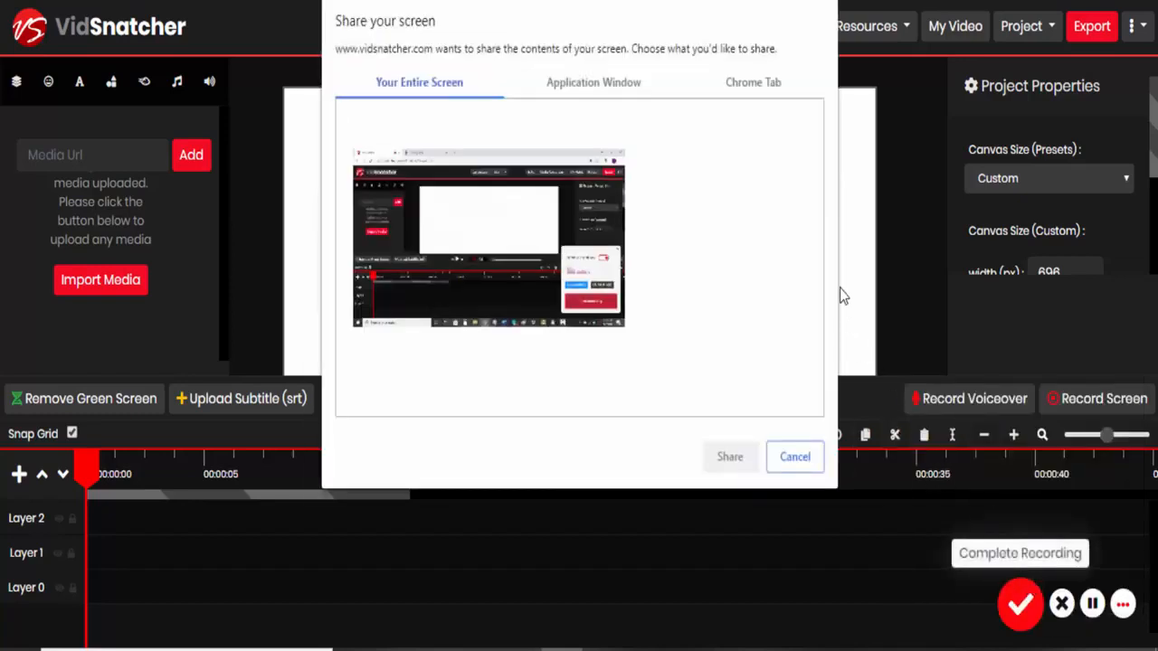
click(760, 89)
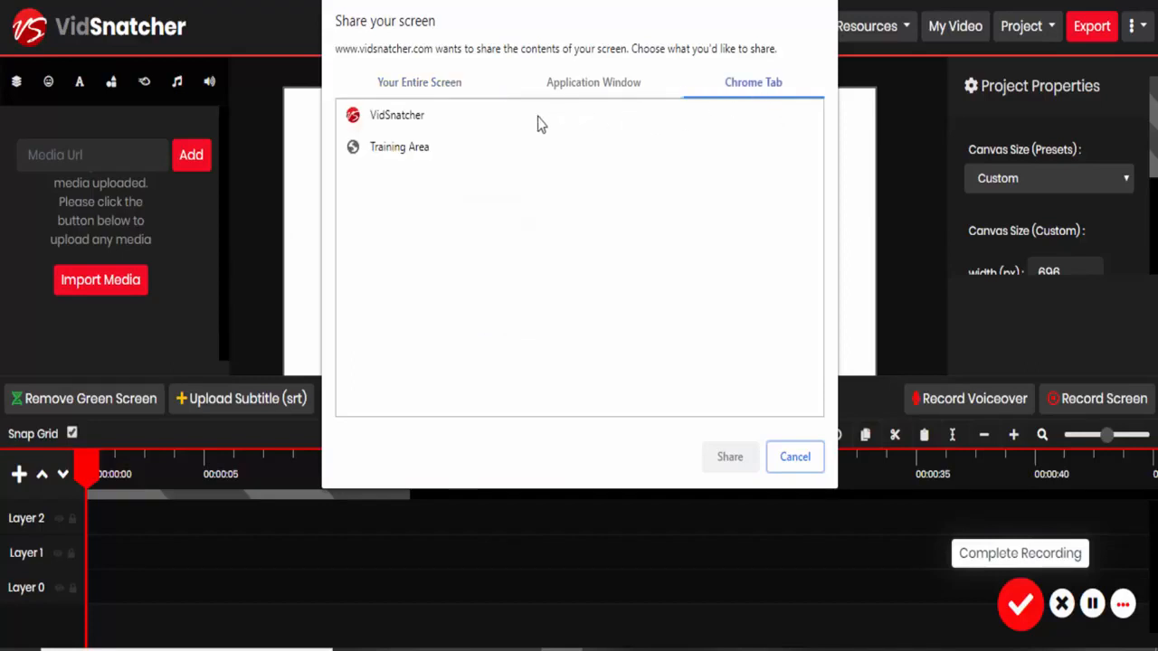
click(423, 152)
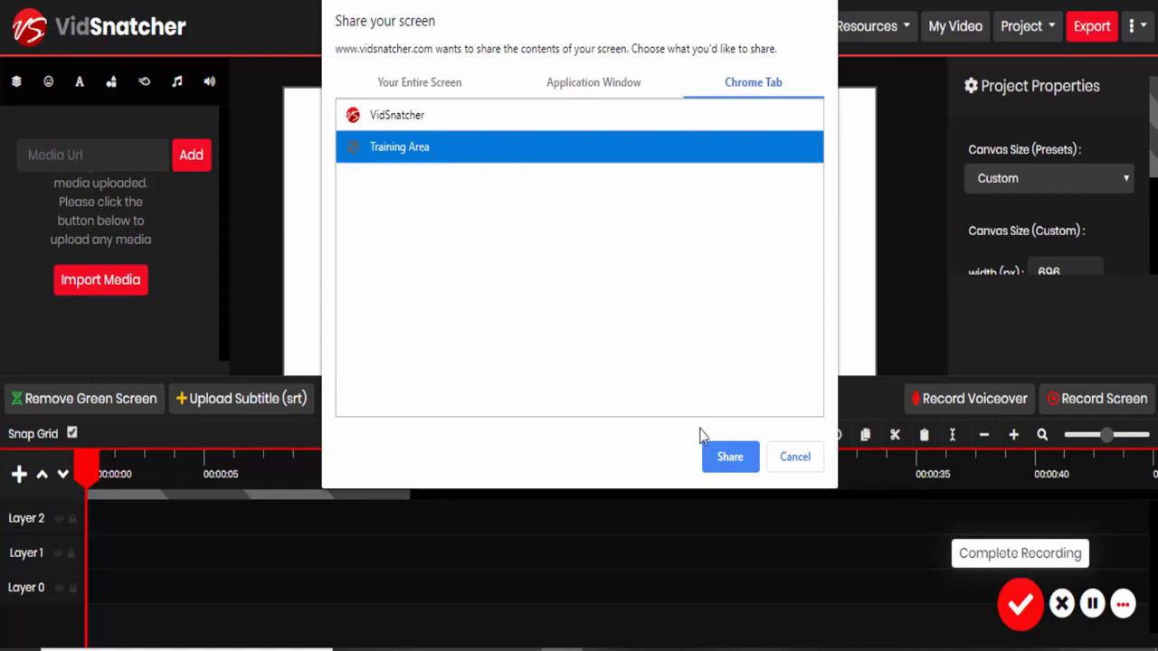
click(729, 458)
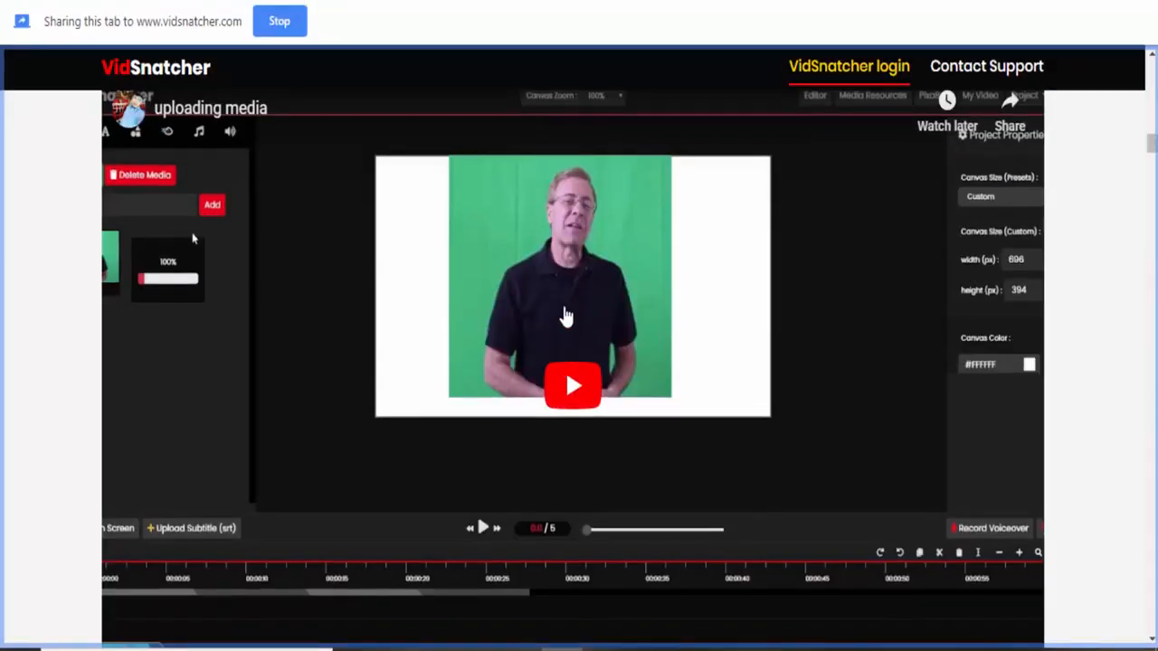
- While recording, go up the training page to the How to Login video, play a few seconds of it and pause
scroll(806, 344, up, 12)
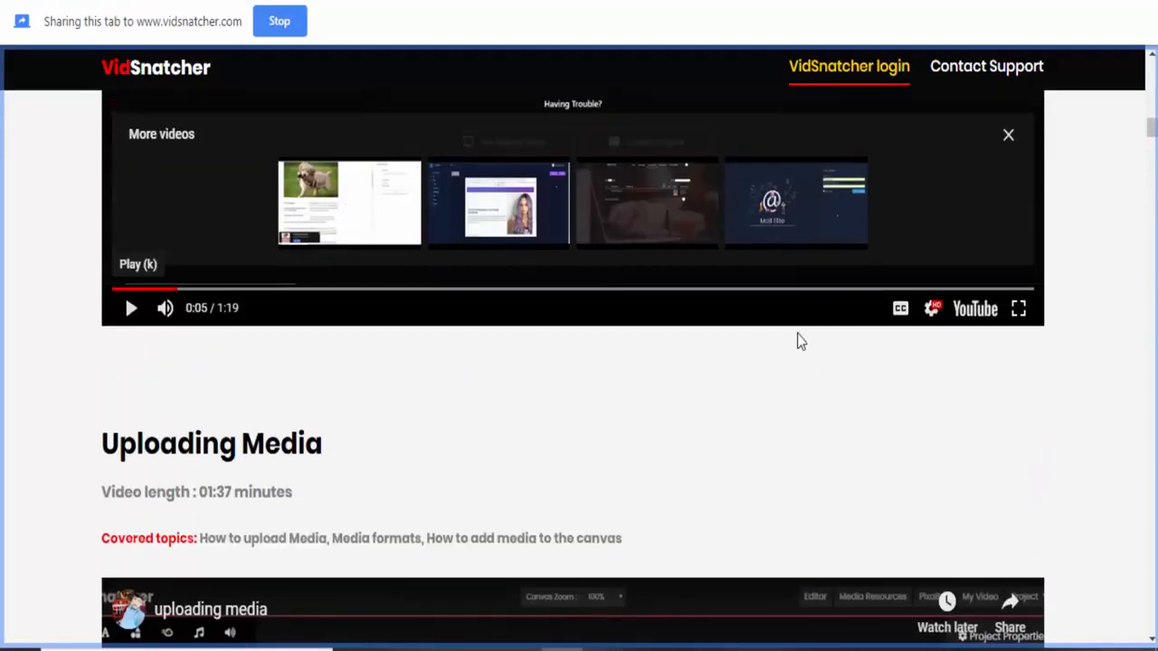
scroll(800, 341, up, 10)
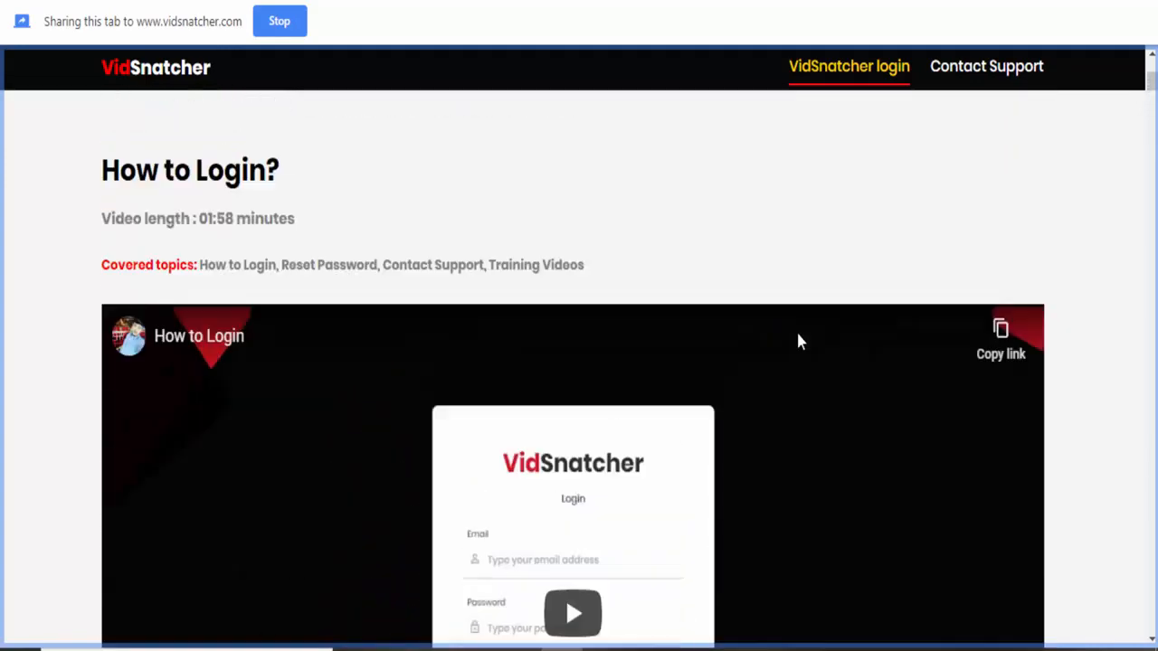
scroll(799, 341, down, 1)
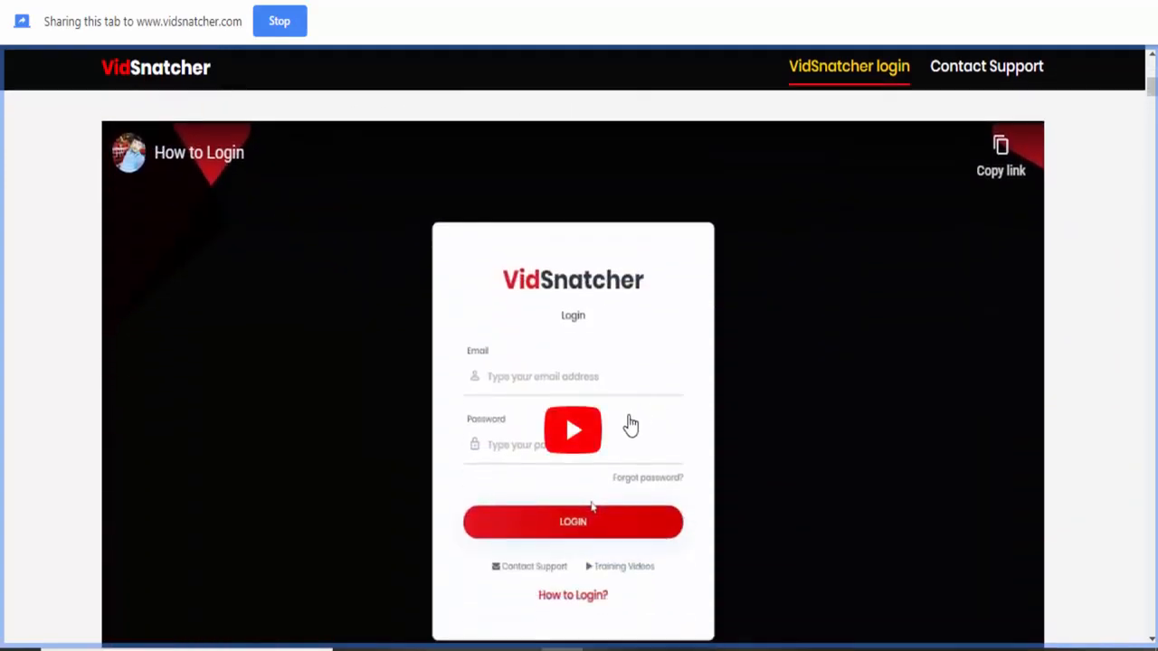
click(591, 438)
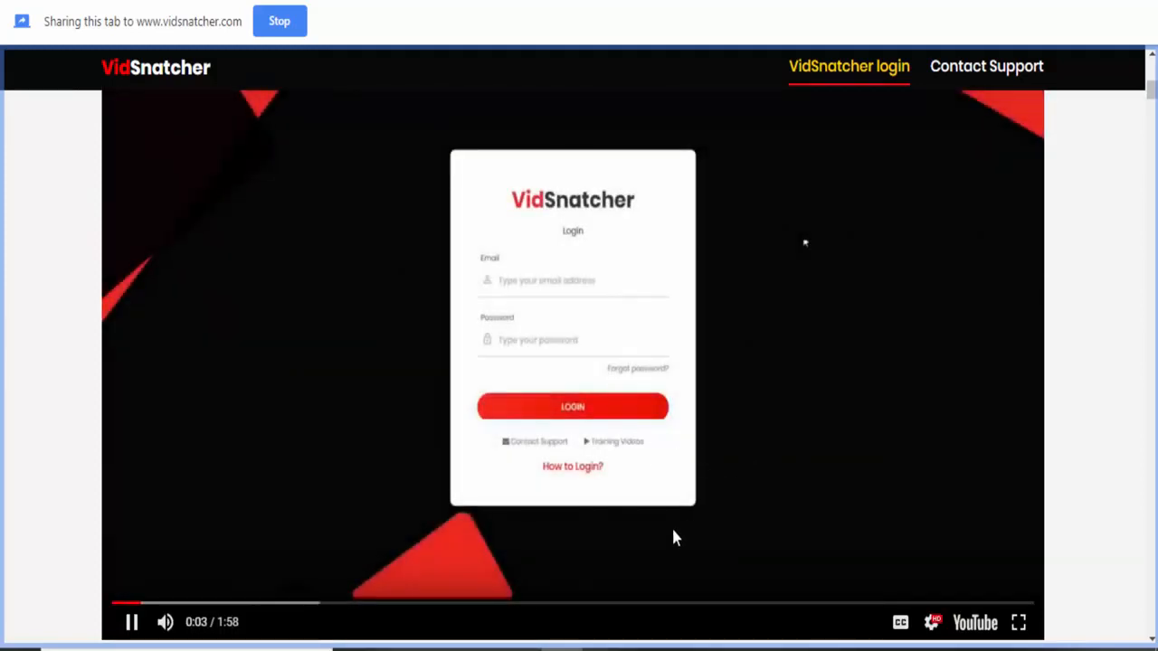
click(132, 624)
- Stop sharing the tab and place the finished screen recording at the start of Layer 1 in the timeline
click(282, 31)
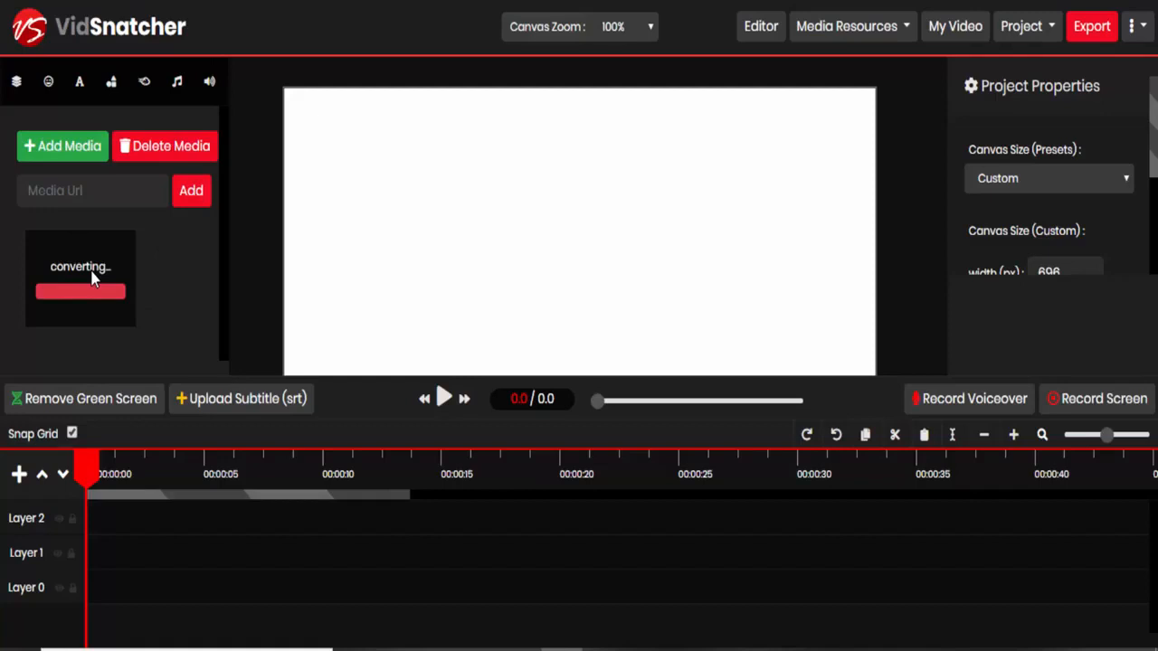
drag(95, 276, 106, 573)
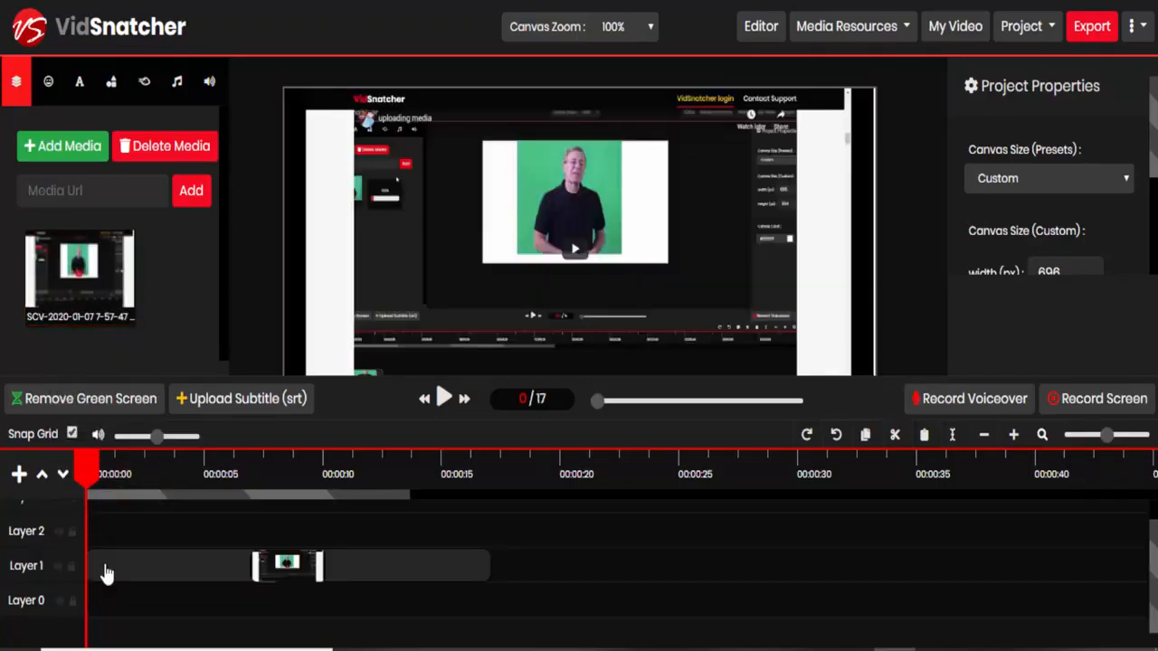
- Record a voiceover while the timeline plays from the start, stopping both the recording and the playback
click(970, 401)
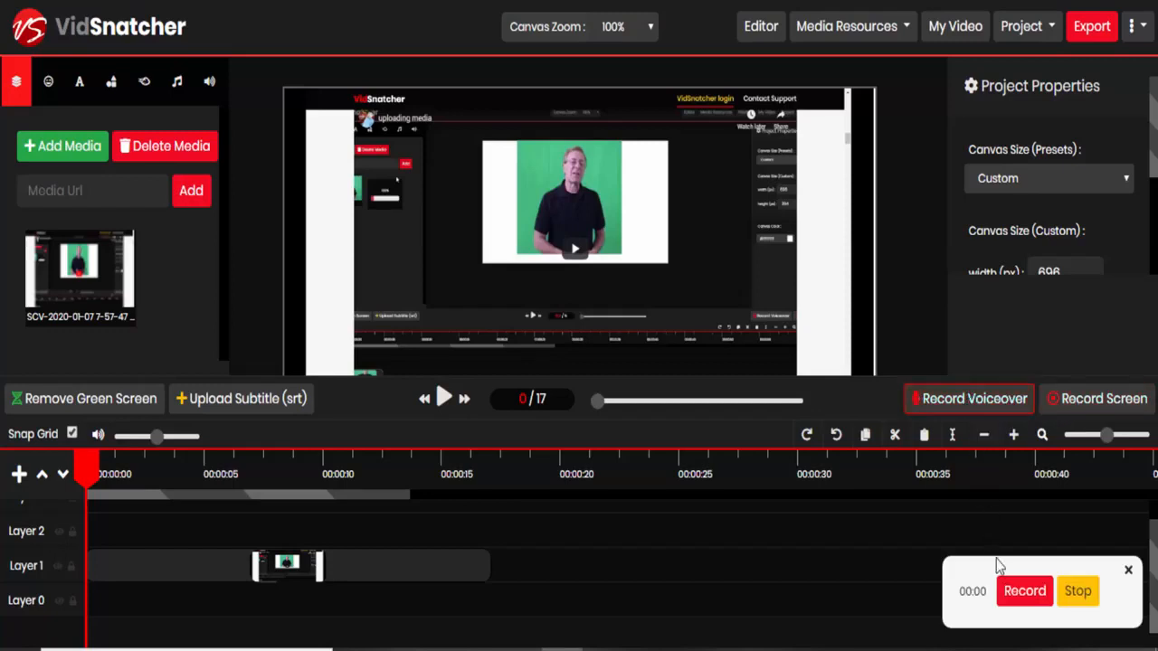
click(1022, 593)
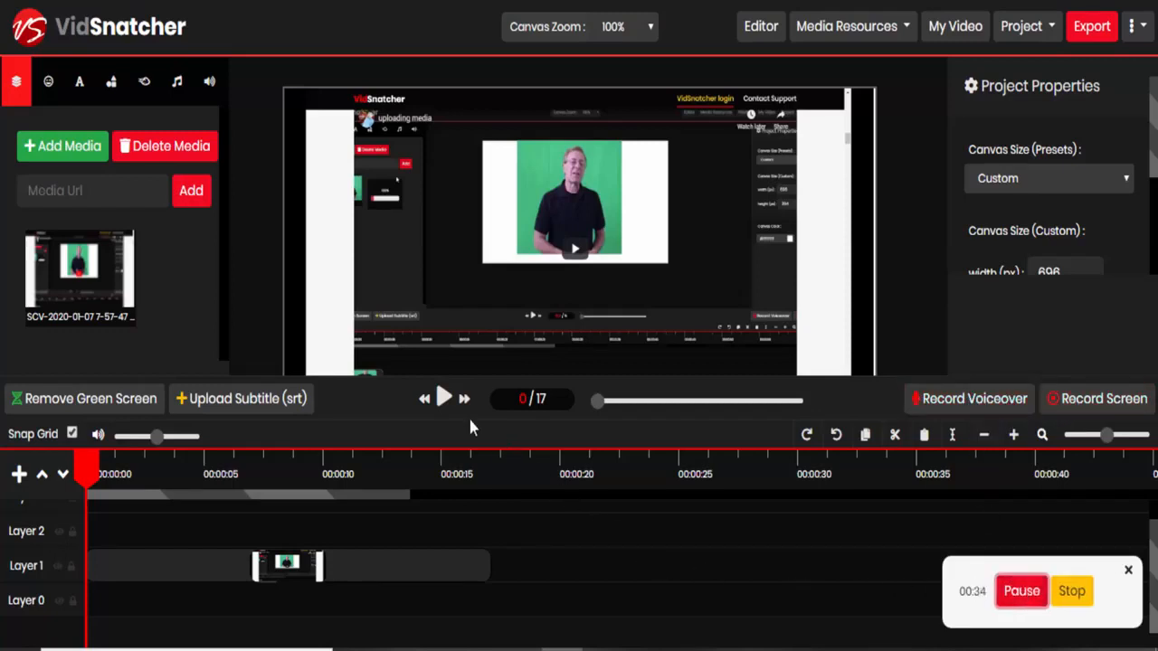
click(445, 402)
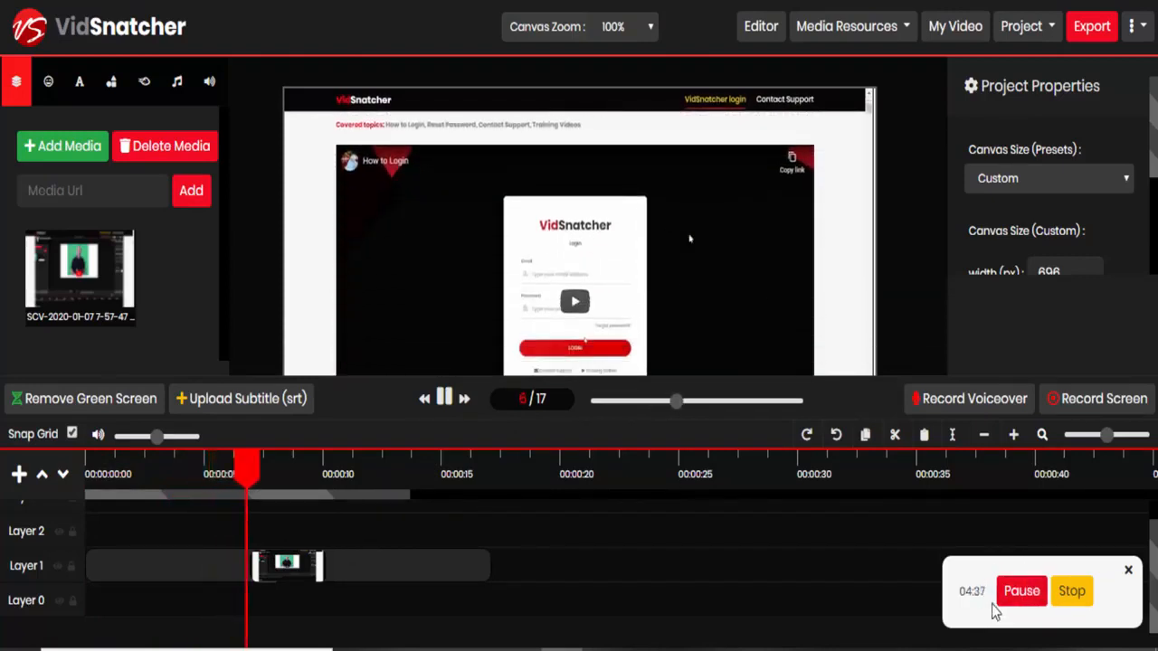
click(1073, 593)
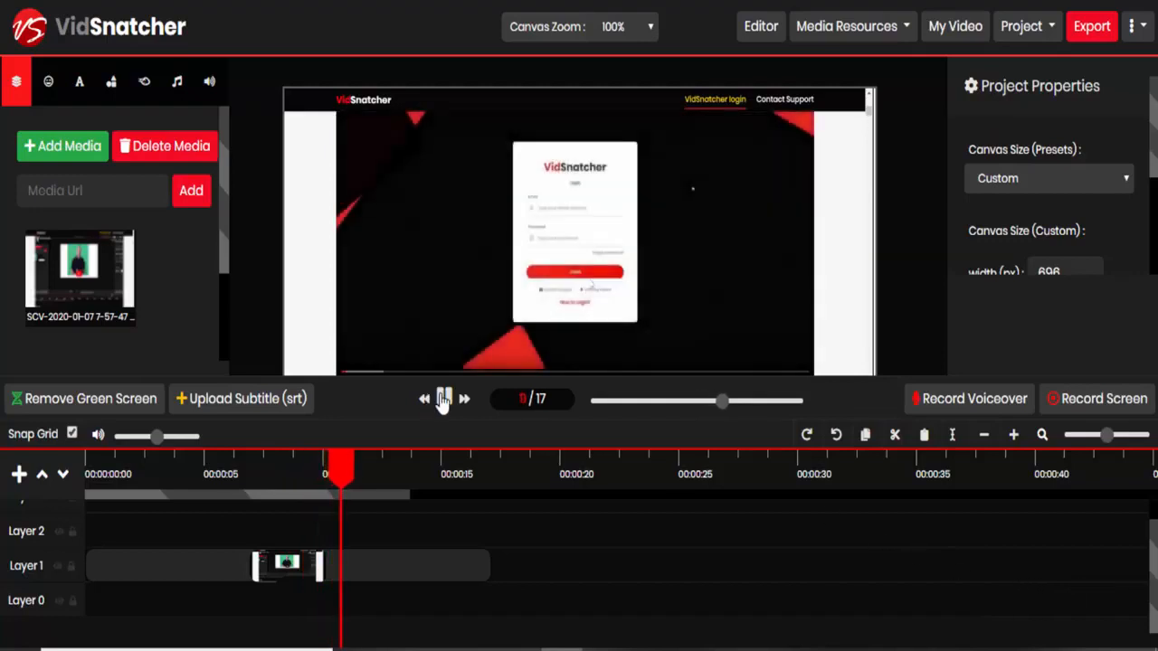
click(444, 399)
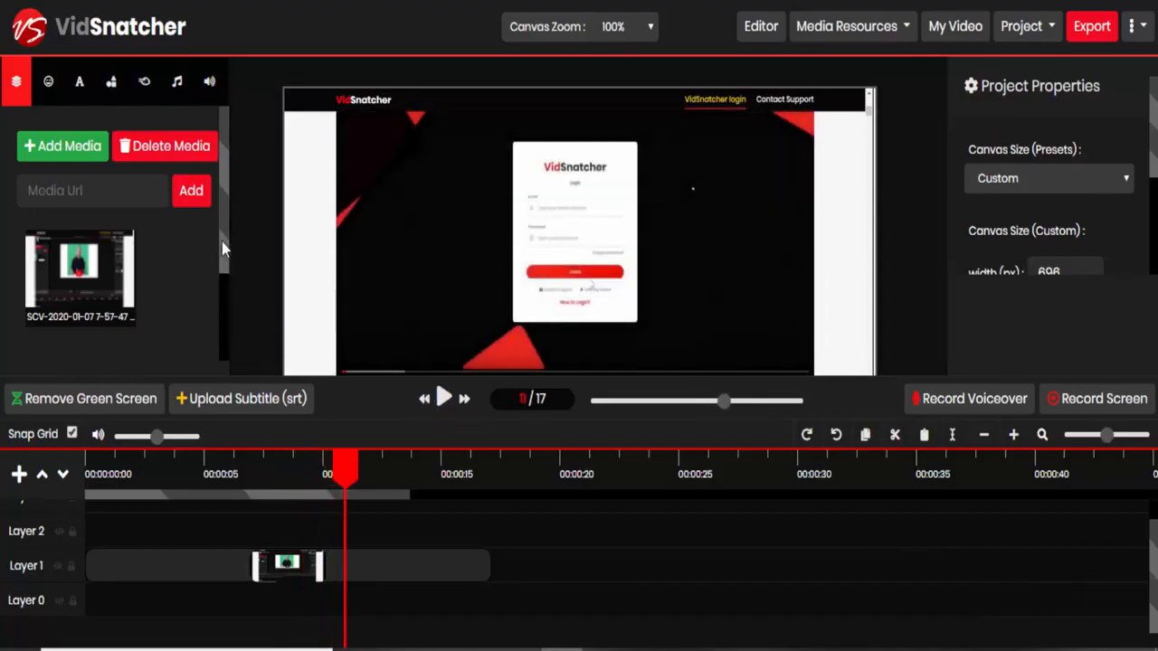
- Place the recorded voiceover from the media library at the start of Layer 2, above the screen recording
scroll(222, 242, down, 3)
mouse_move(117, 276)
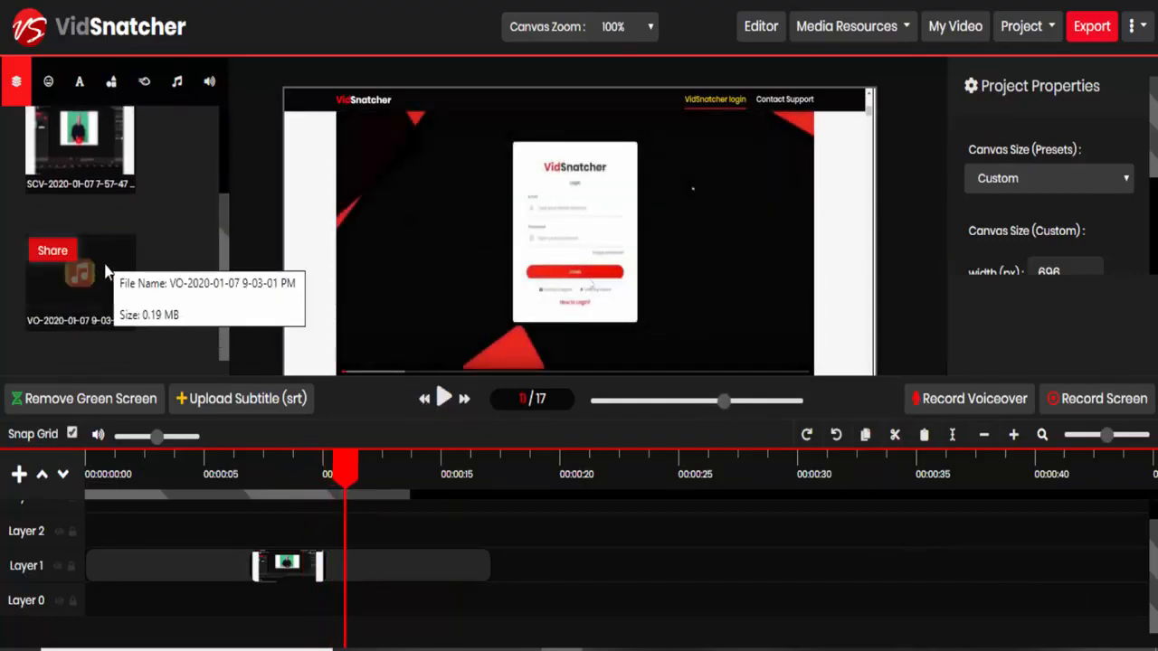
drag(105, 270, 97, 529)
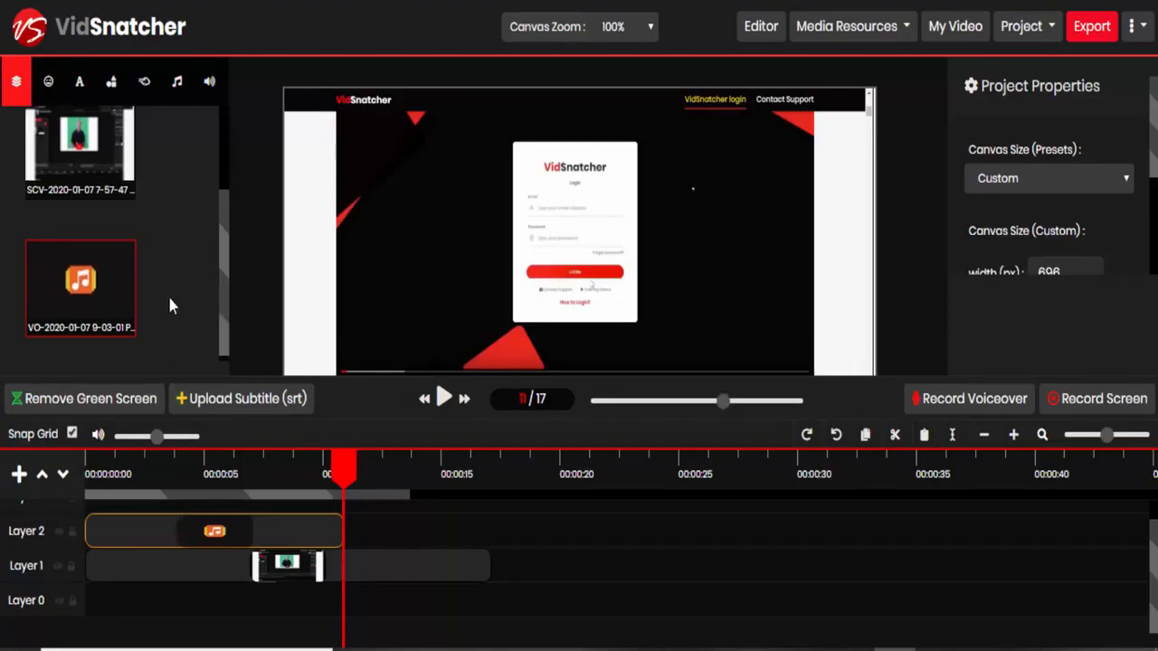
- Enter the text-to-speech text "VidSnatcher is a wonderful tool to use for my video editing needs."
click(210, 91)
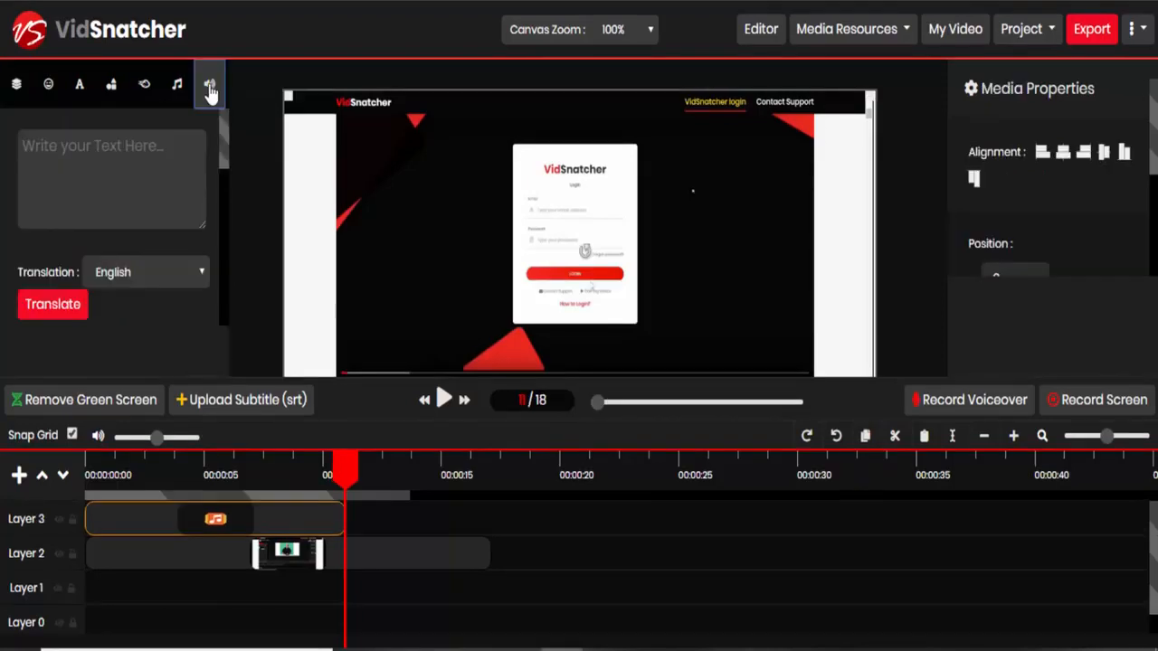
click(140, 150)
text(VidS)
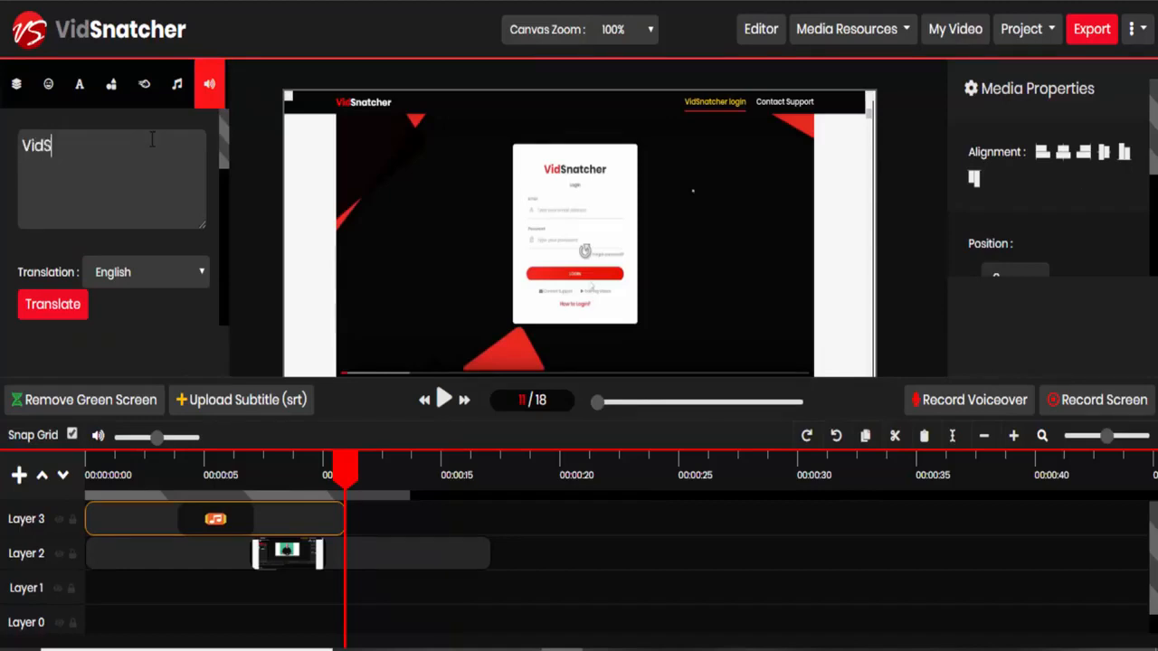
text(natcher is a w)
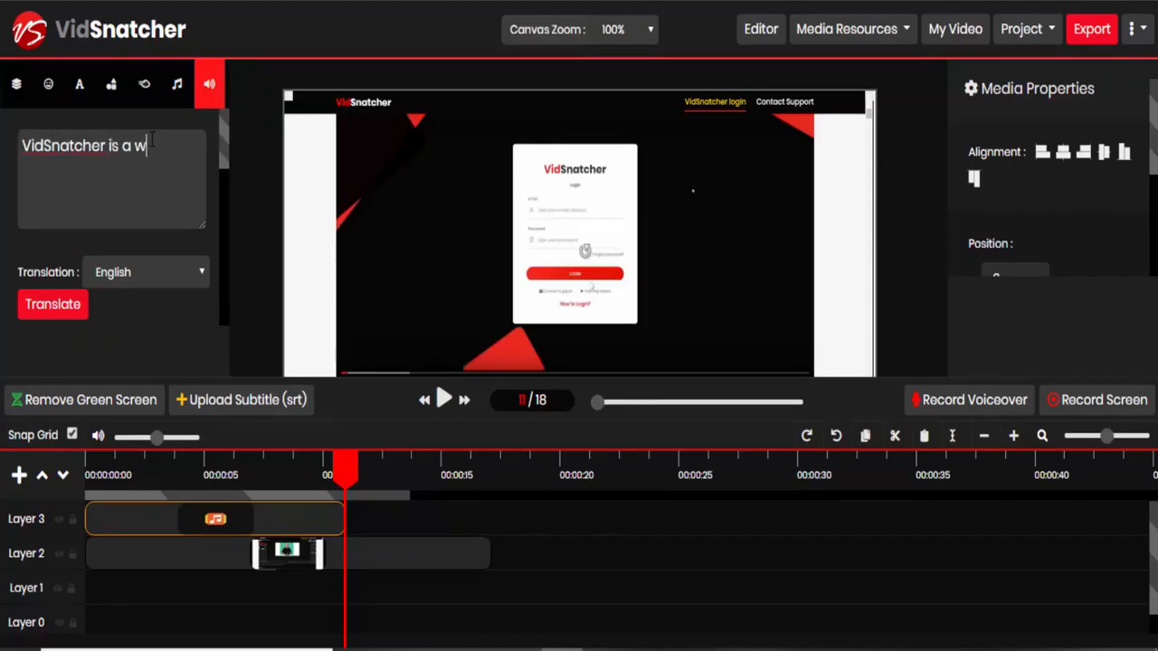
text(onderful tool)
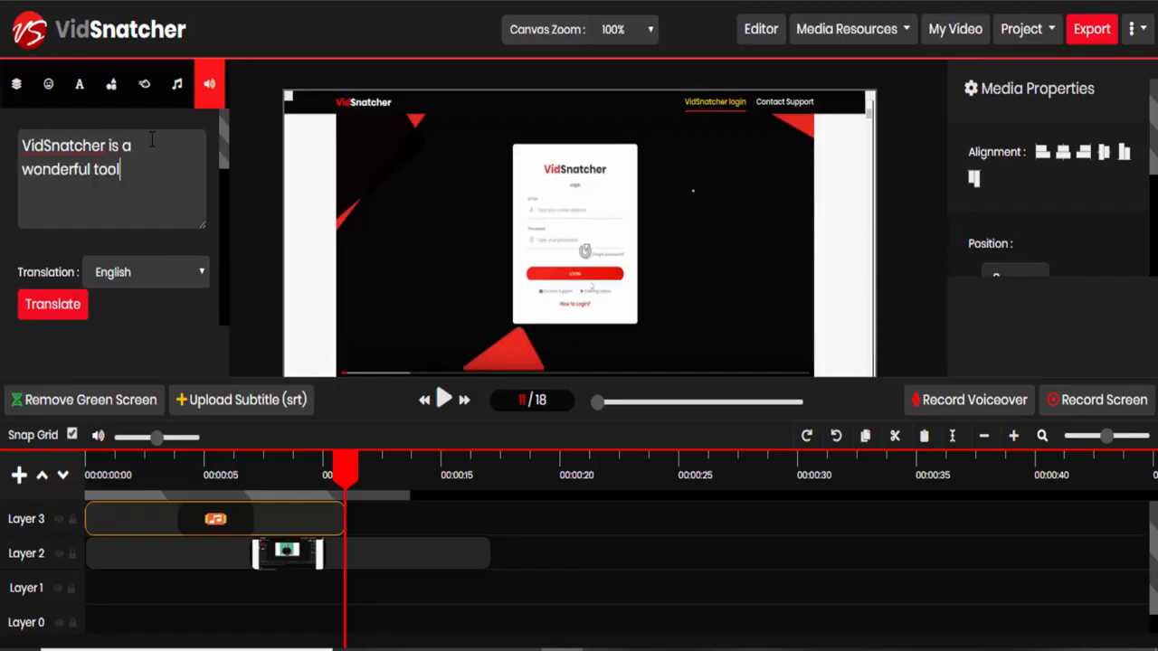
text( to use for my vide)
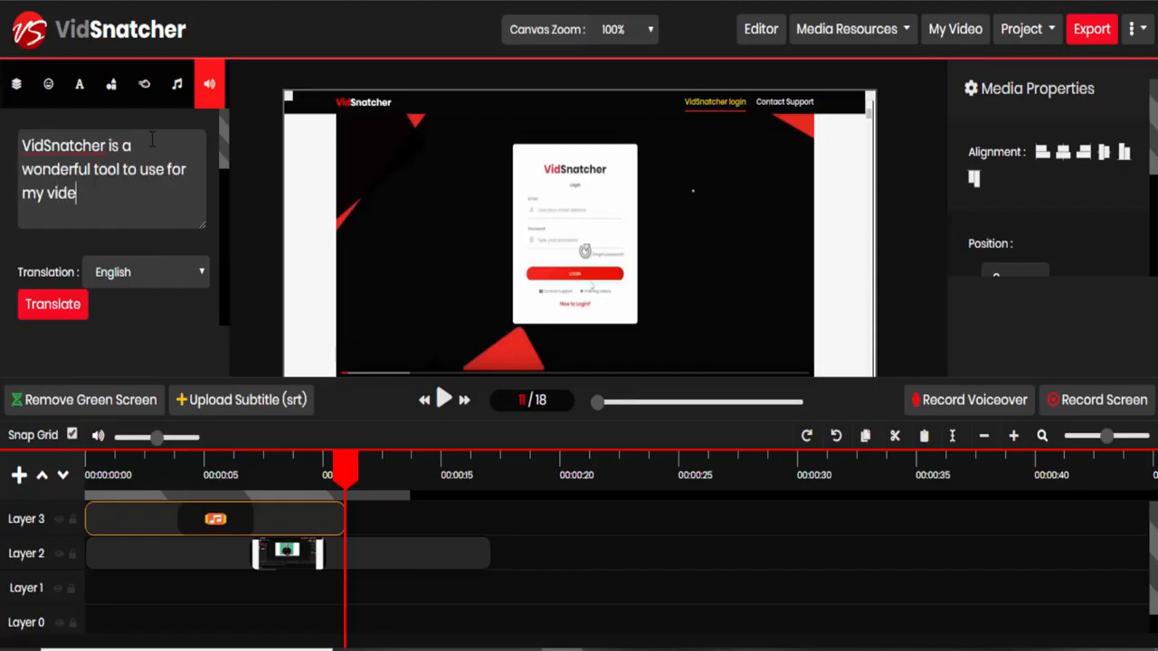
text(o editing needs.)
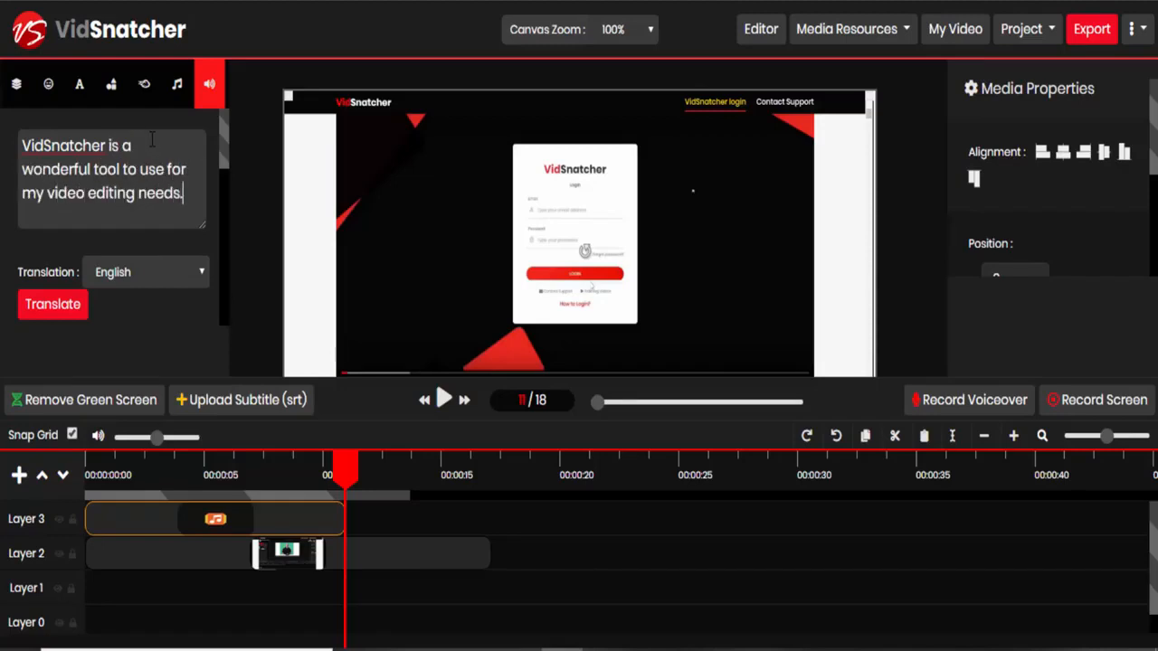
- Translate the text-to-speech text into Japanese
click(138, 275)
scroll(145, 321, down, 10)
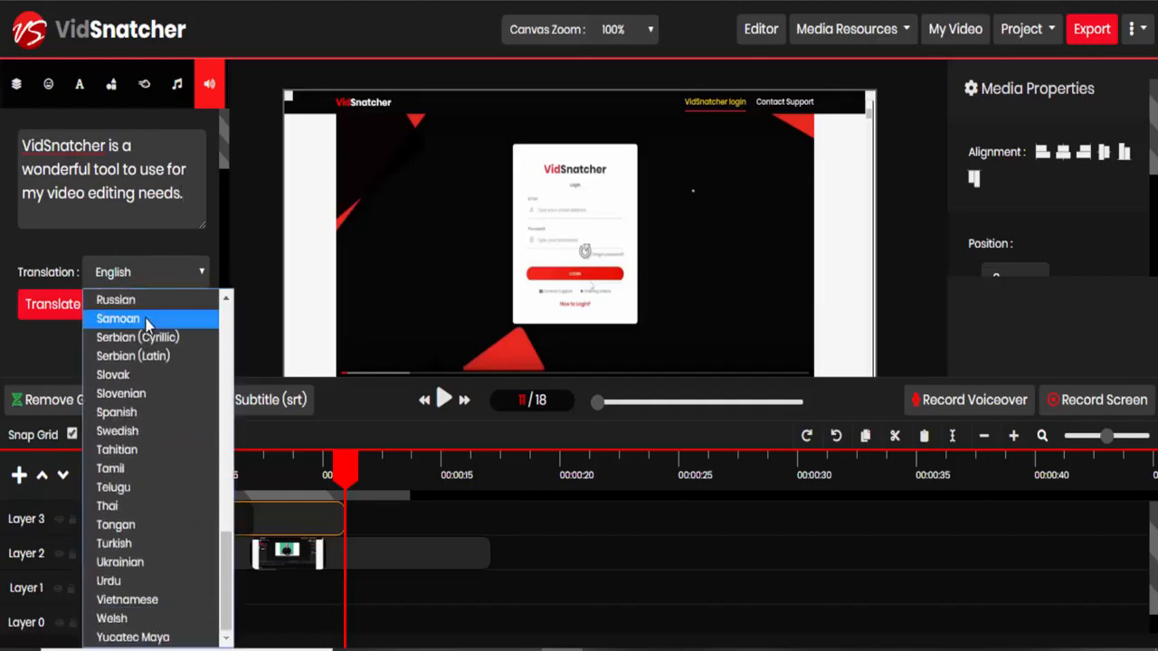
scroll(153, 461, up, 10)
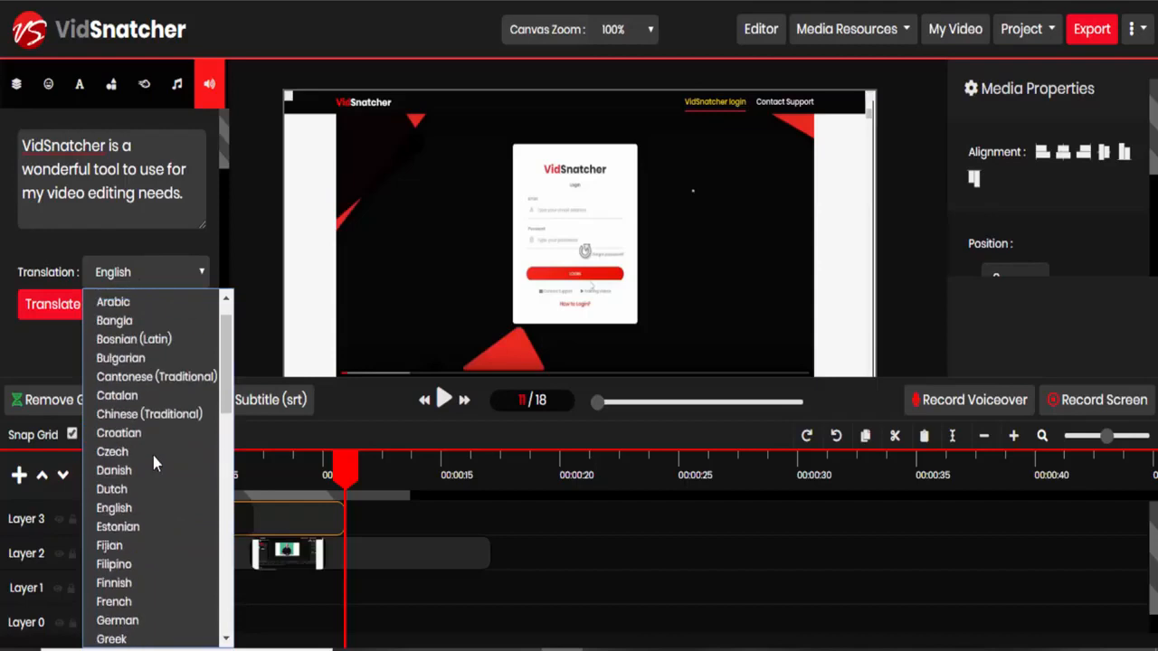
key(j)
scroll(149, 483, down, 3)
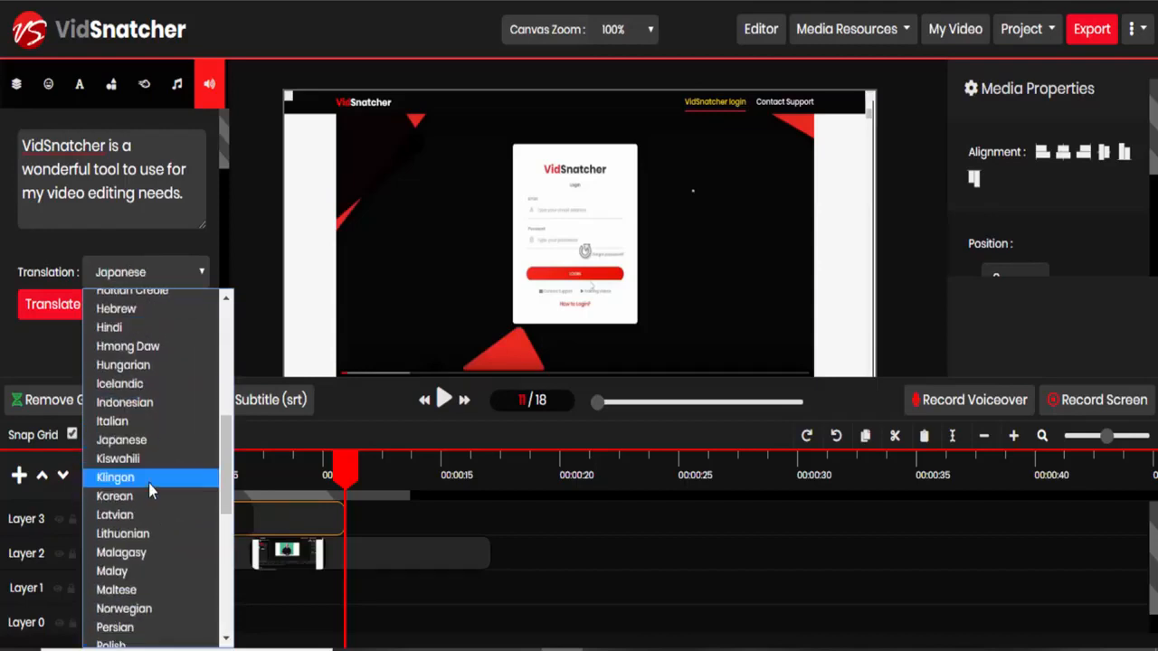
click(145, 442)
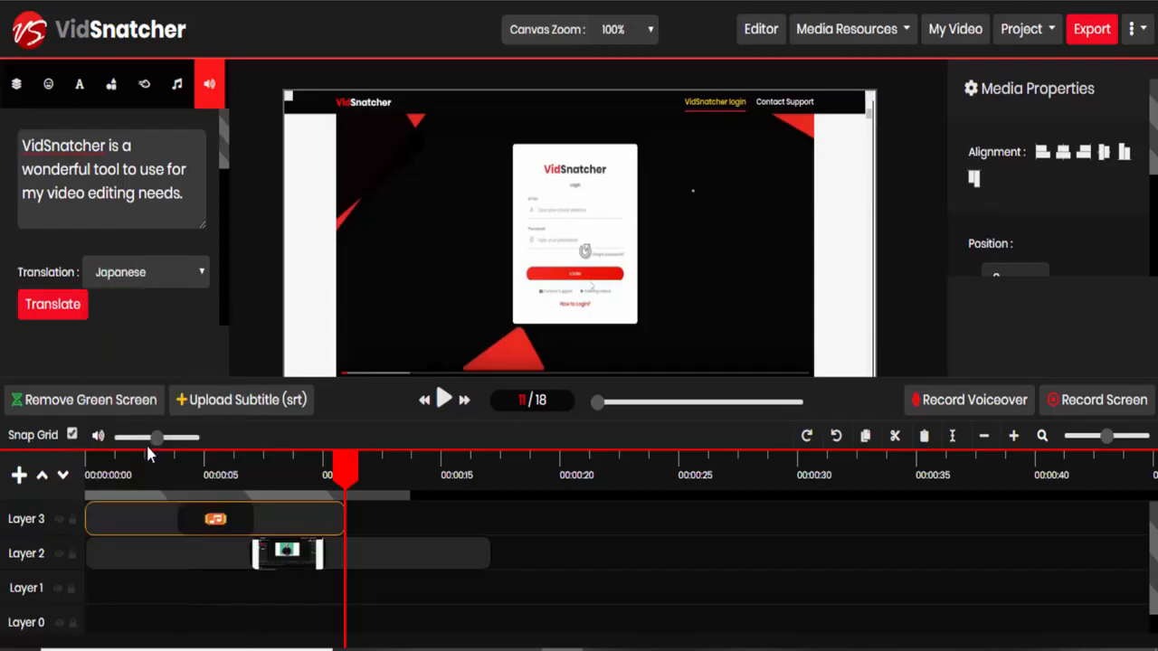
click(55, 306)
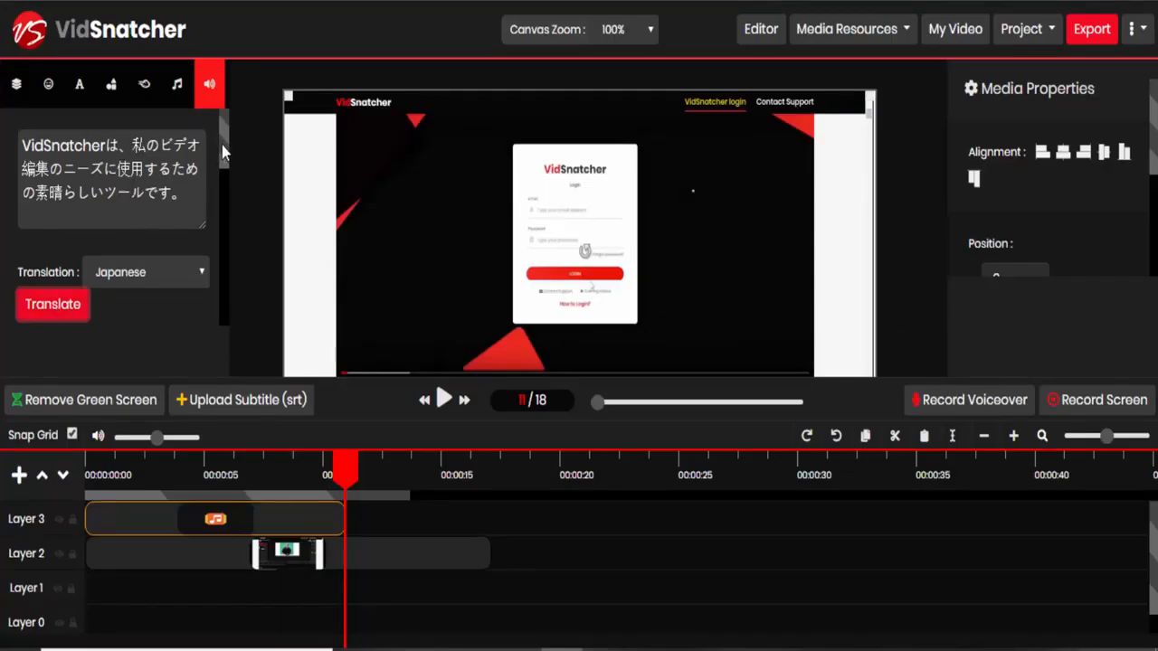
- Set the text-to-speech voice type to Standard
scroll(221, 152, down, 2)
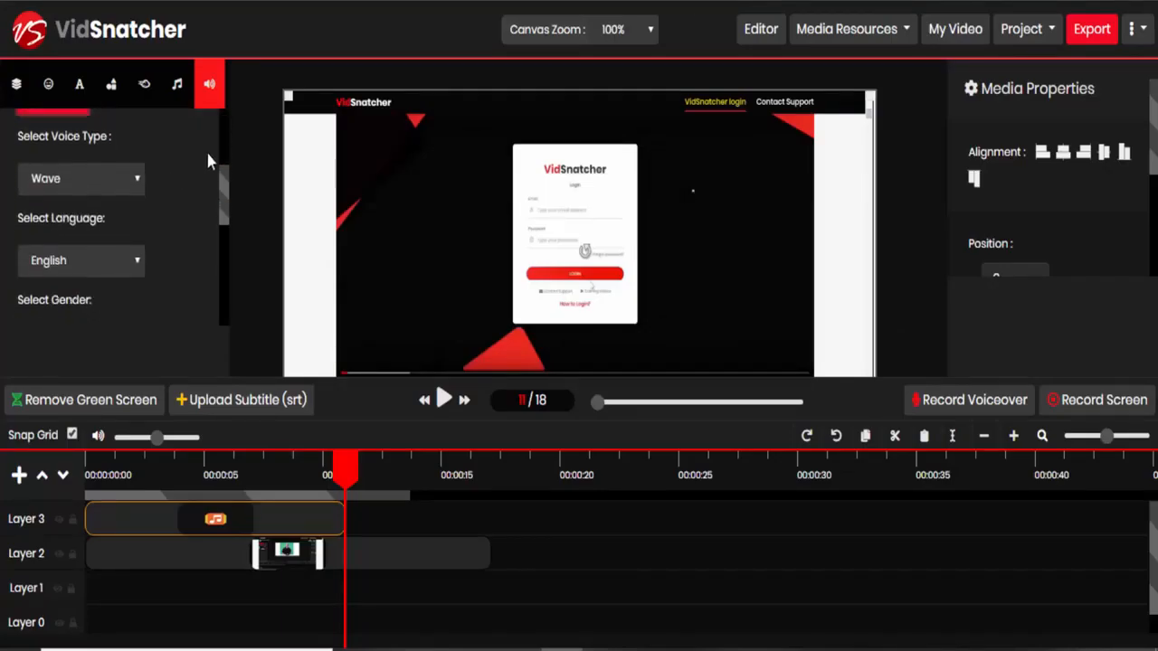
scroll(176, 186, up, 1)
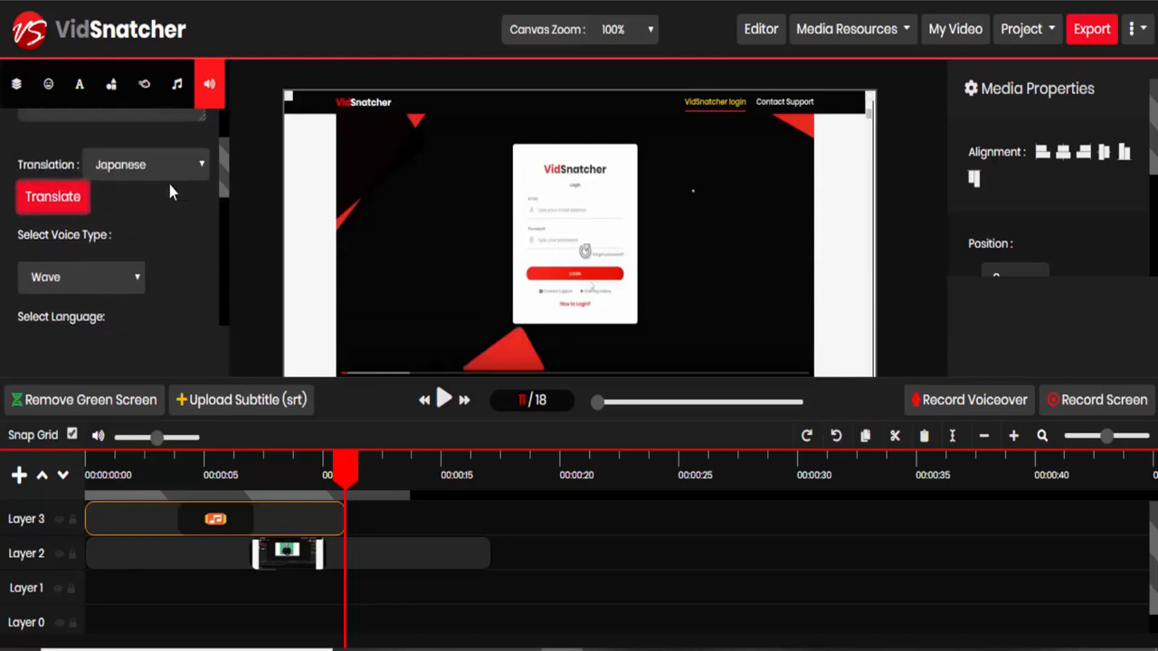
click(83, 278)
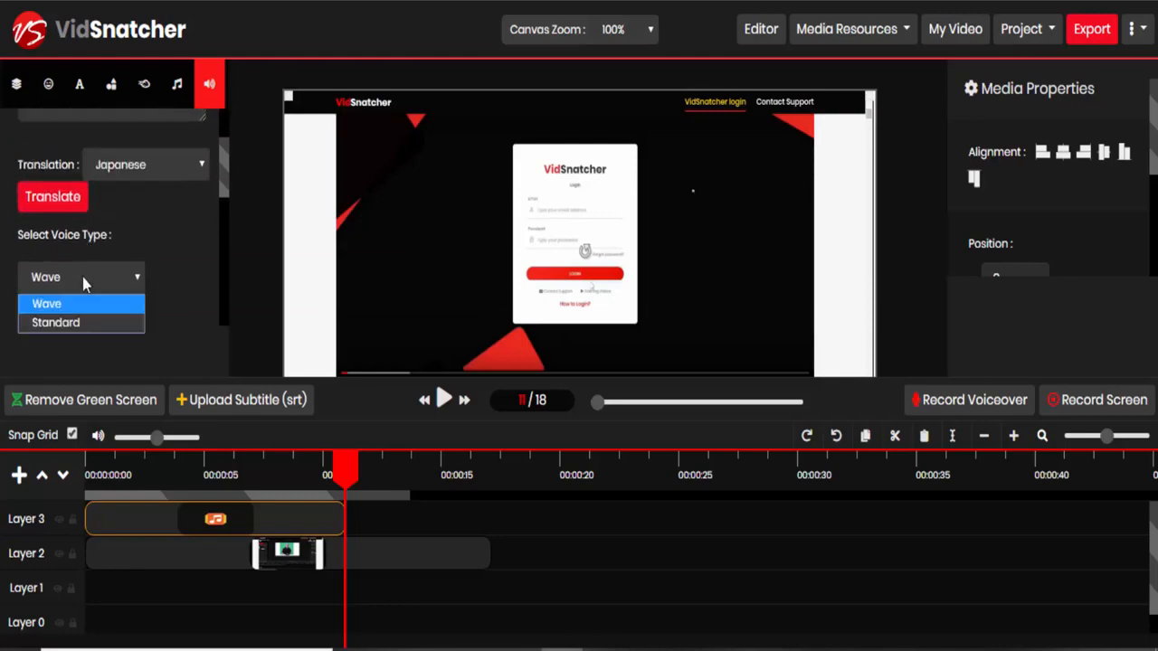
click(77, 324)
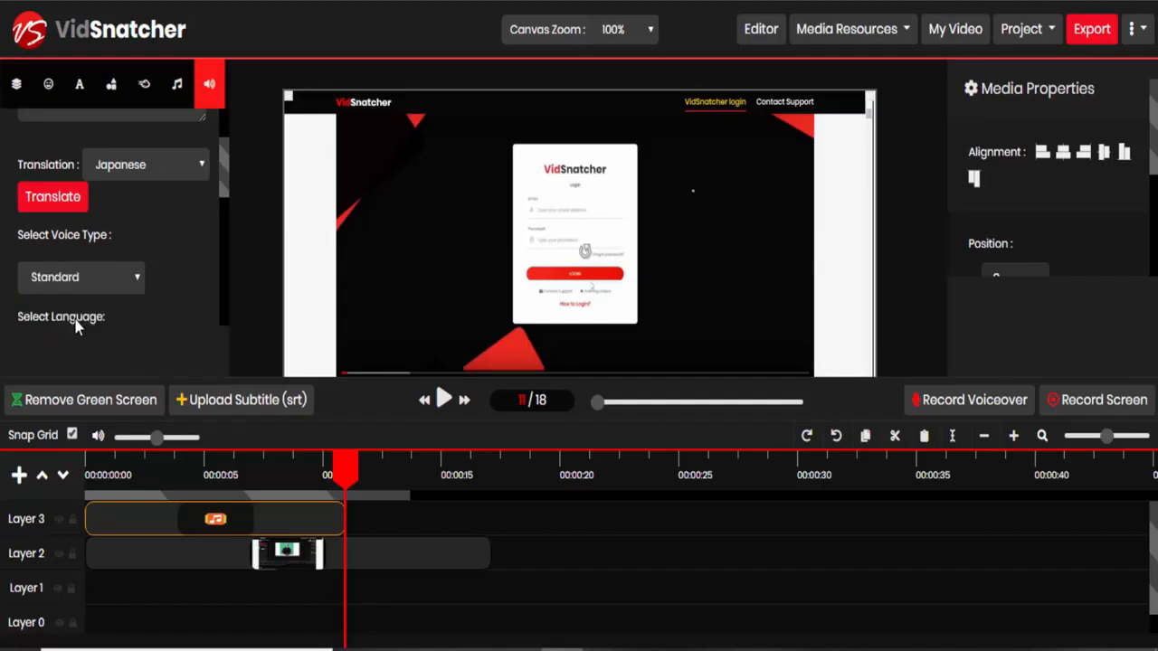
scroll(165, 237, down, 1)
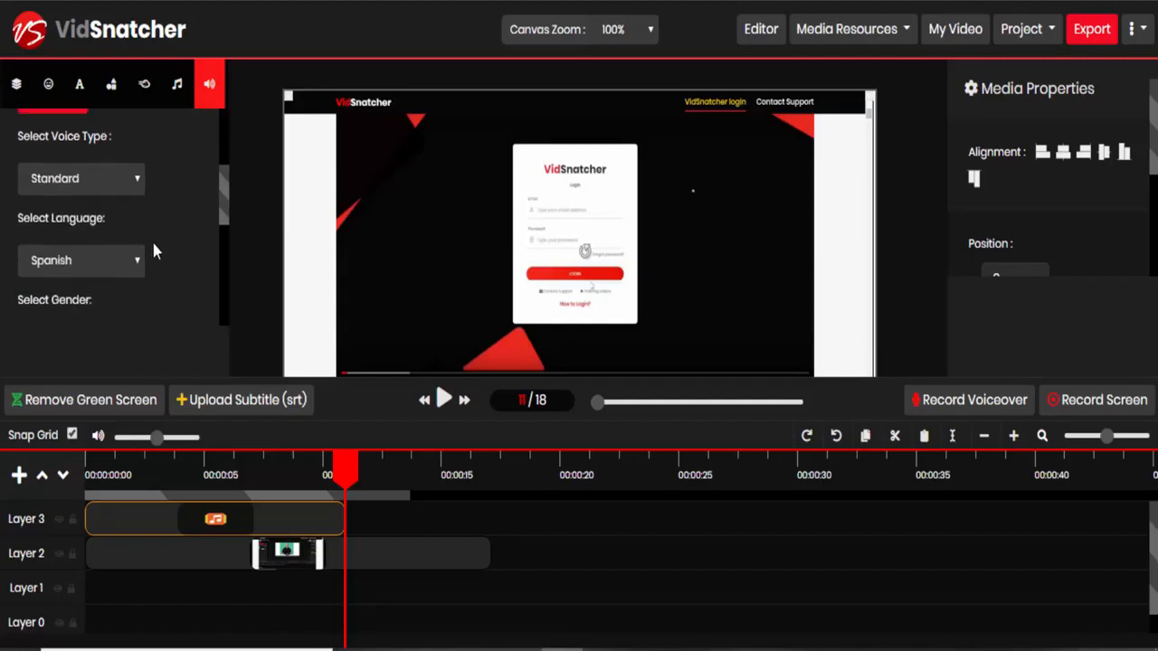
- Set the text-to-speech language to Japanese
click(104, 261)
key(j)
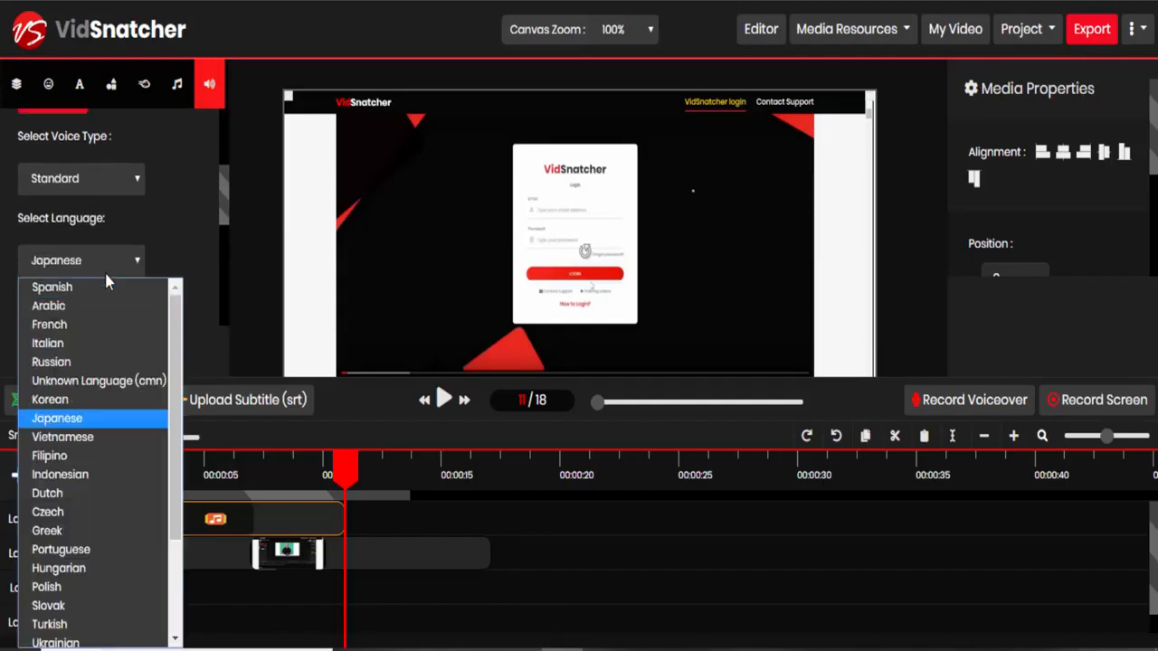
click(77, 418)
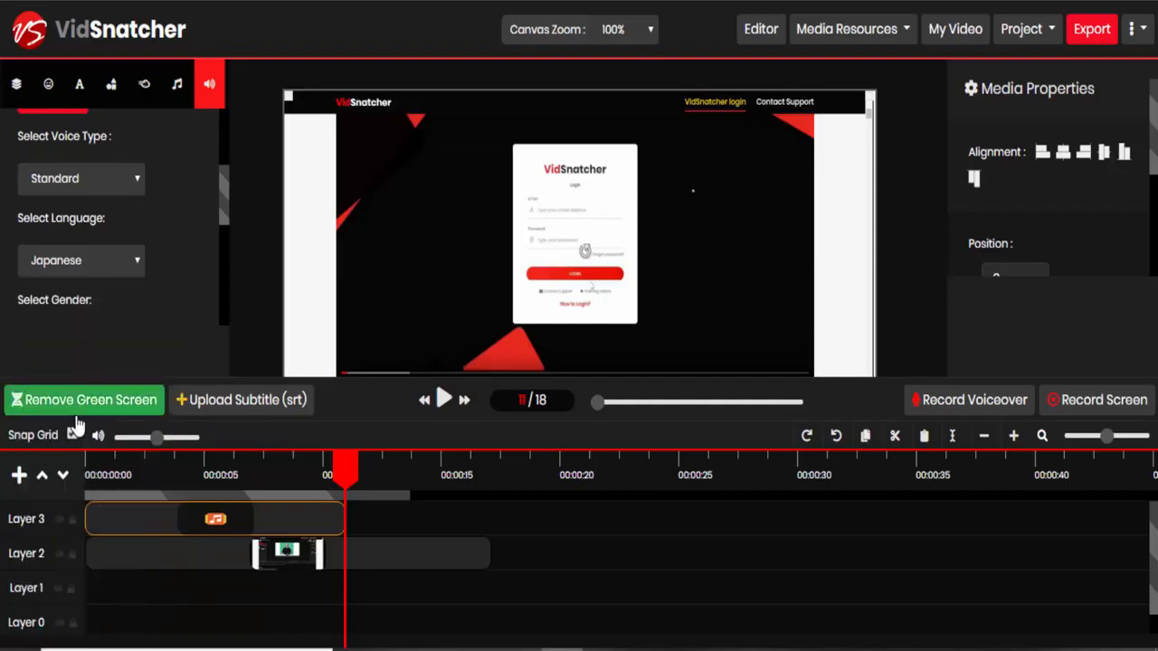
- Set the text-to-speech voice gender to FEMALE and keep the accent as Japan
scroll(118, 273, down, 1)
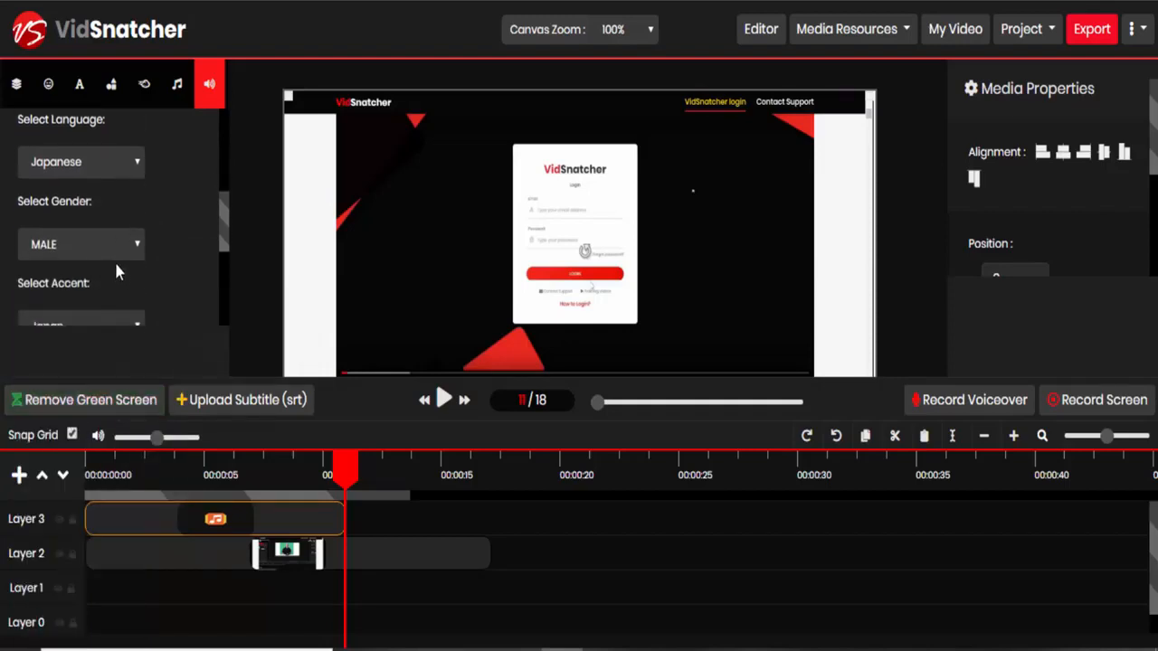
click(120, 254)
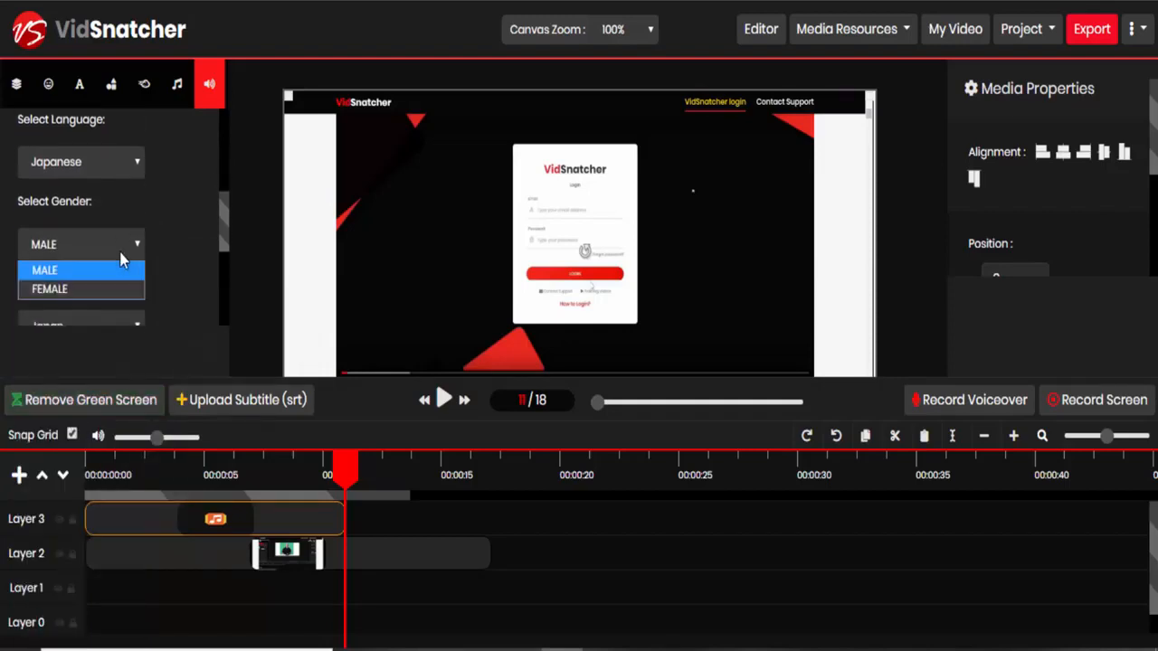
click(66, 290)
scroll(88, 281, down, 1)
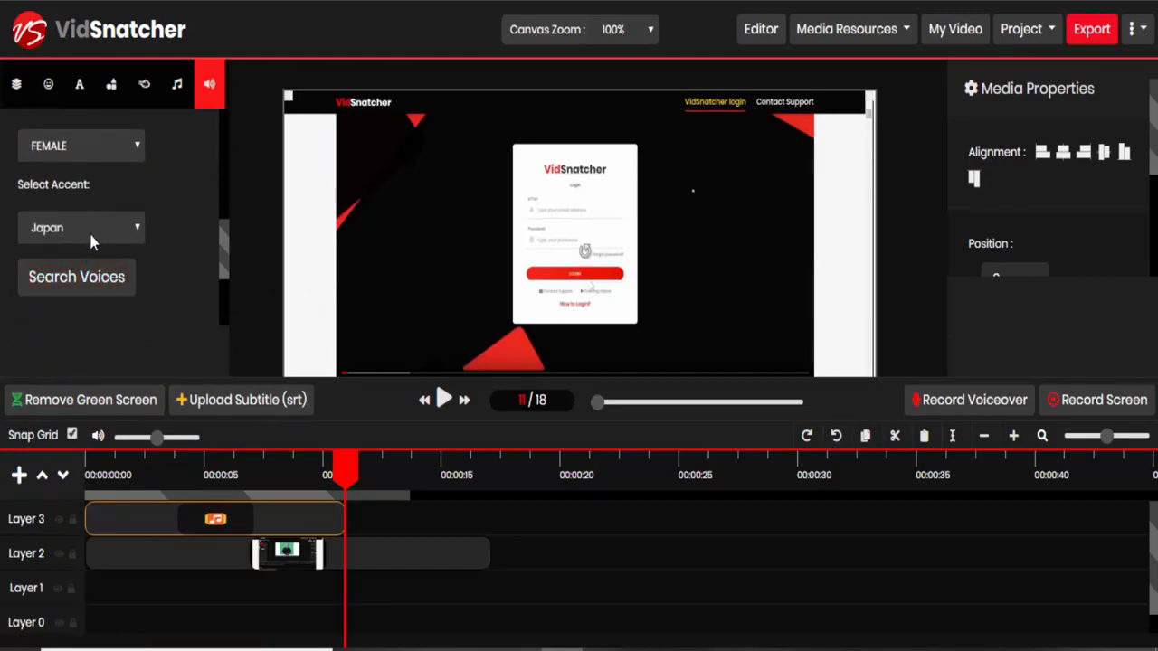
click(92, 227)
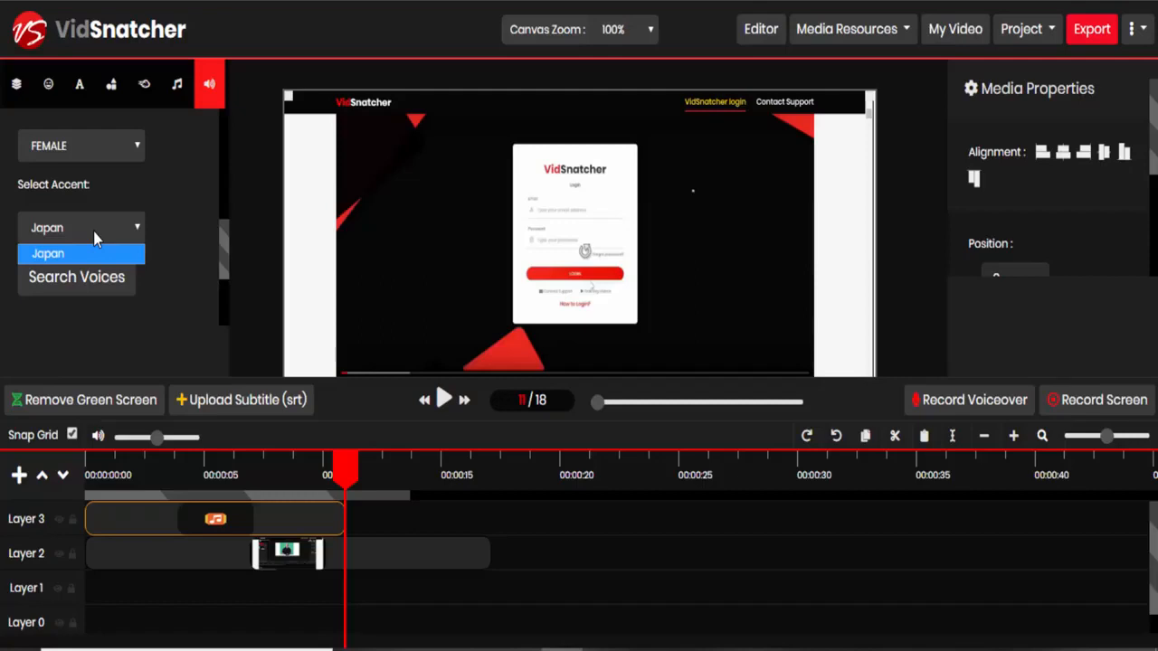
click(93, 232)
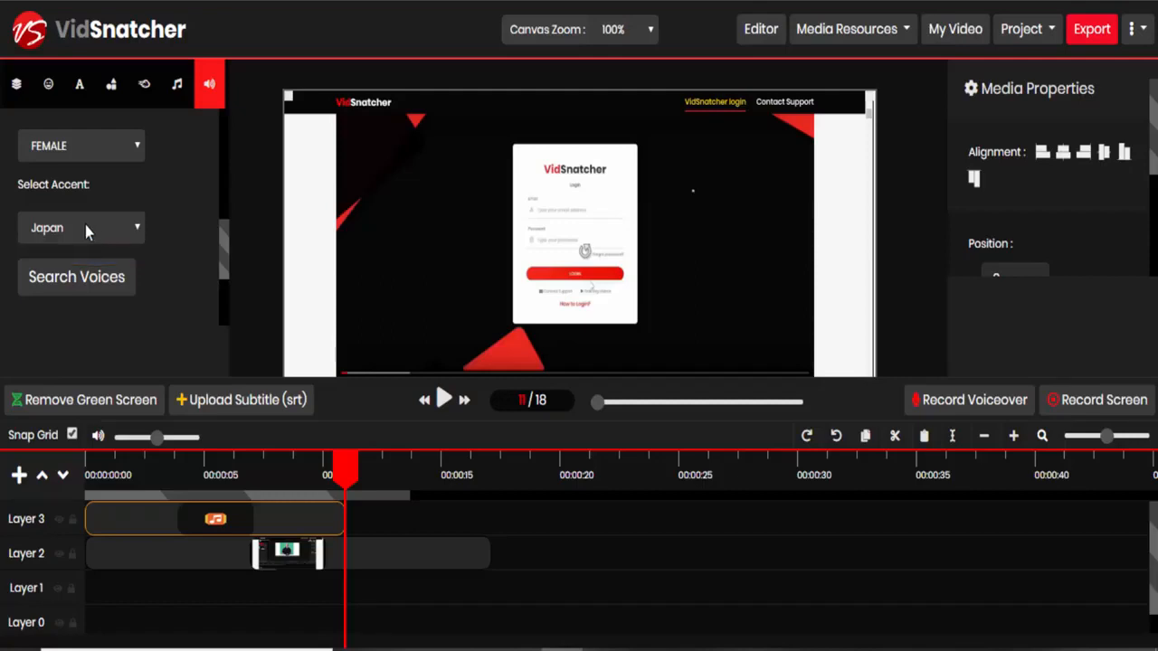
- Search for matching text-to-speech voices and listen to the Japan-FEMALE-2 and Japan-FEMALE-1 audios
click(75, 285)
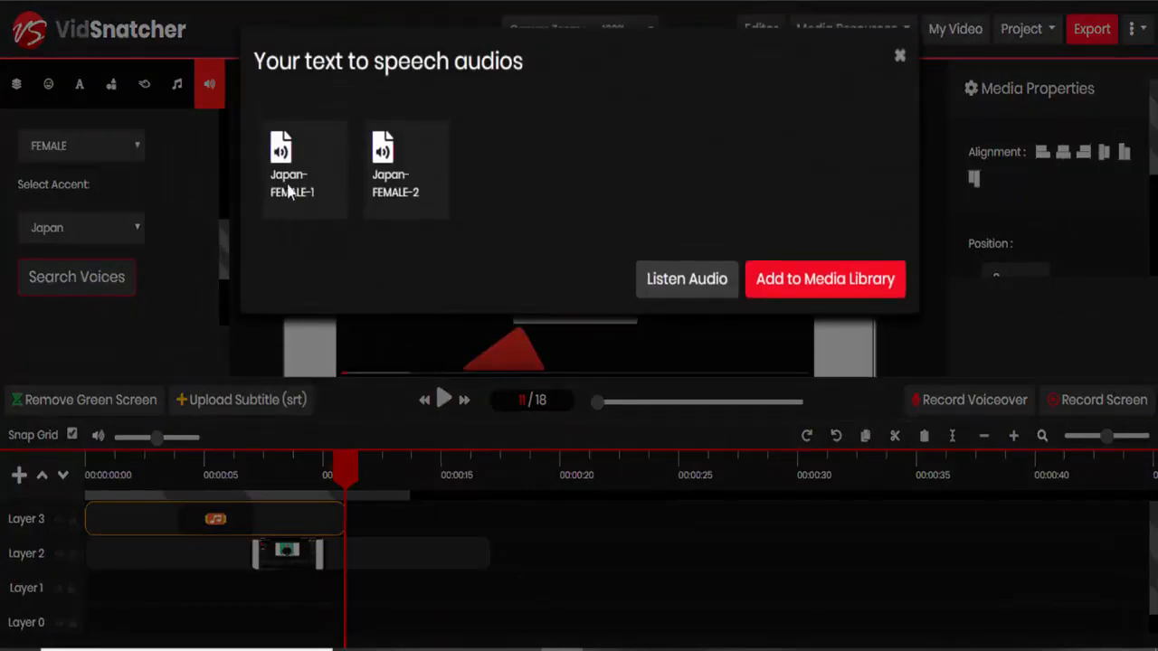
click(288, 210)
click(403, 195)
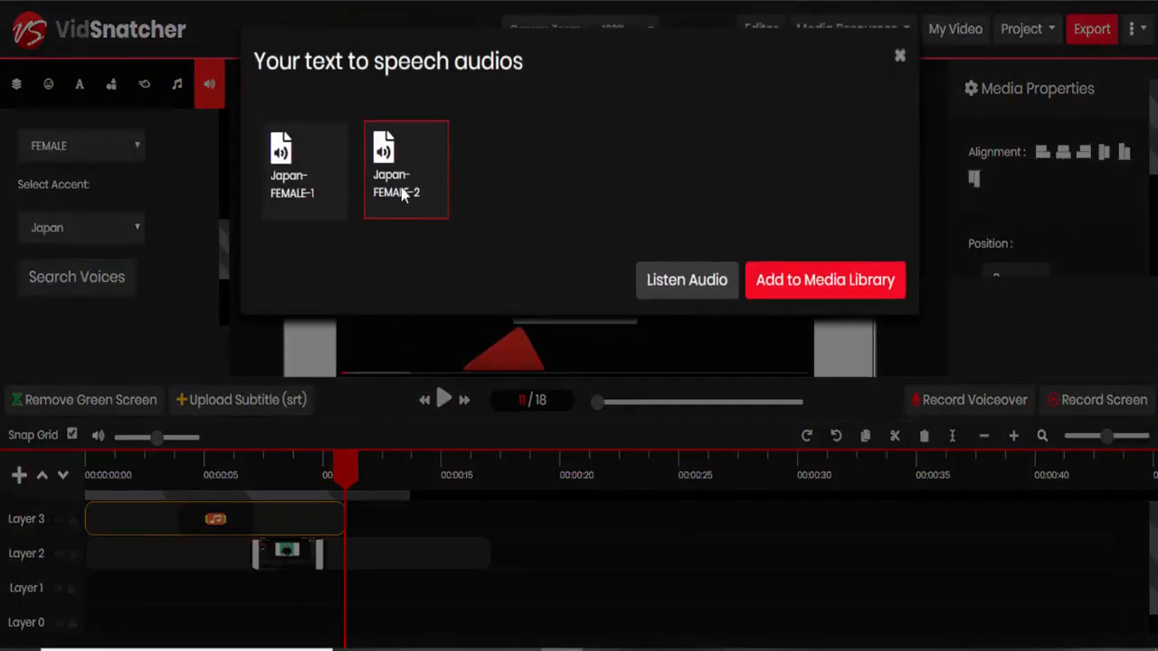
click(675, 297)
click(346, 192)
click(675, 281)
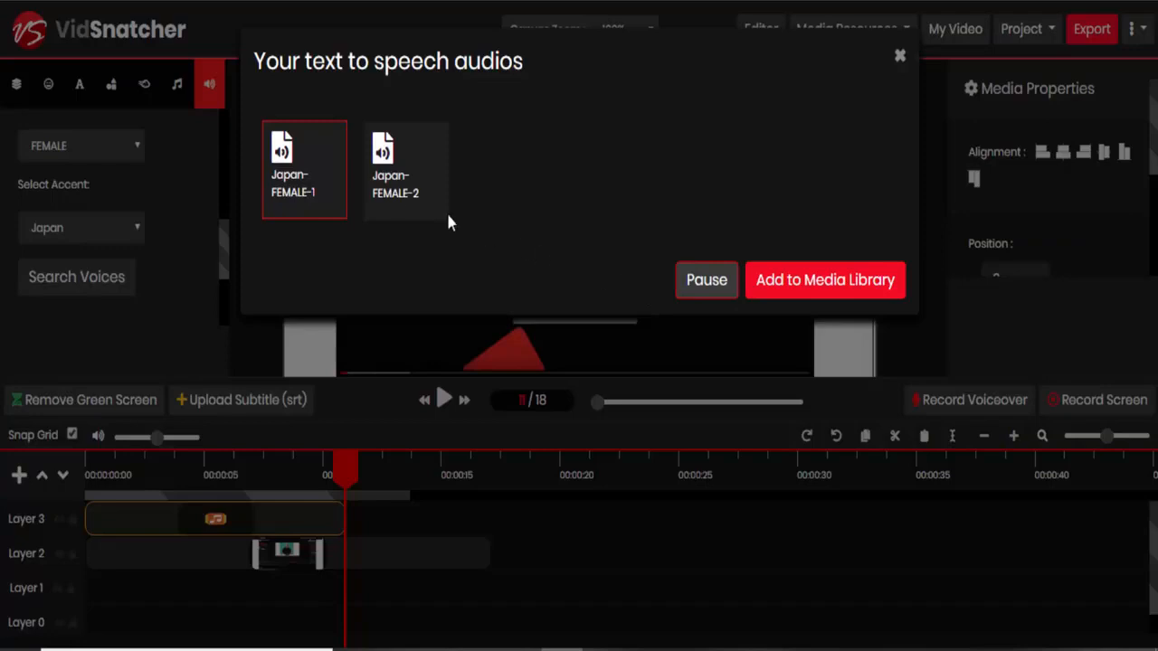
- Add the Japan-FEMALE-2 audio to the media library and locate it among the project's media
click(393, 187)
click(806, 290)
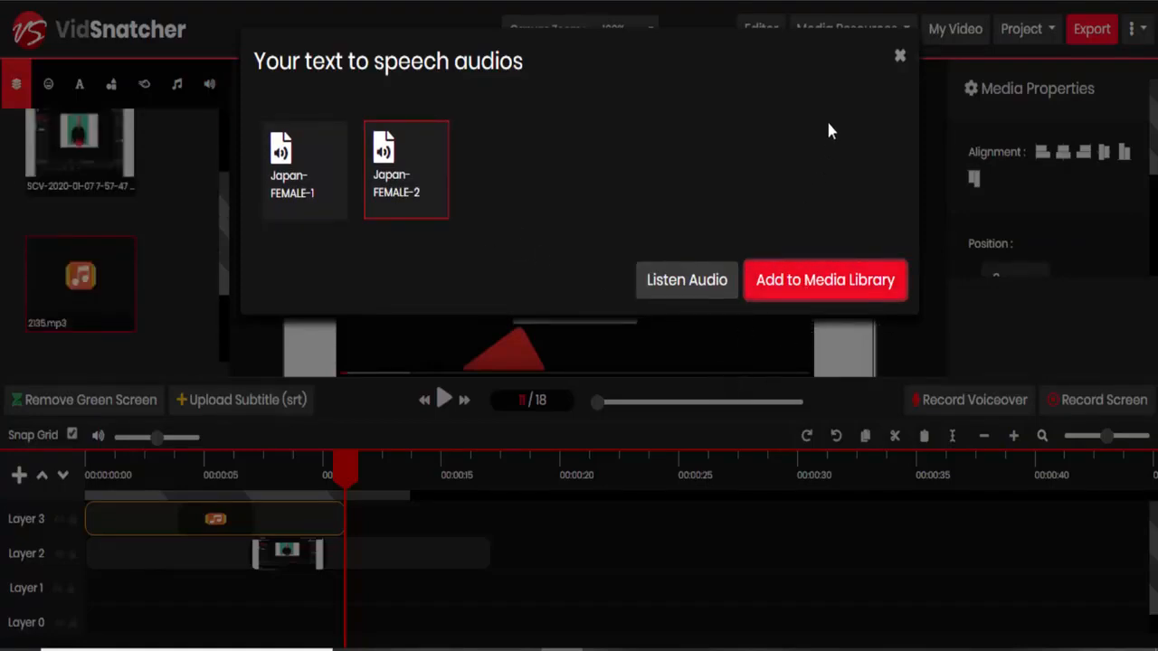
click(899, 58)
scroll(183, 226, down, 2)
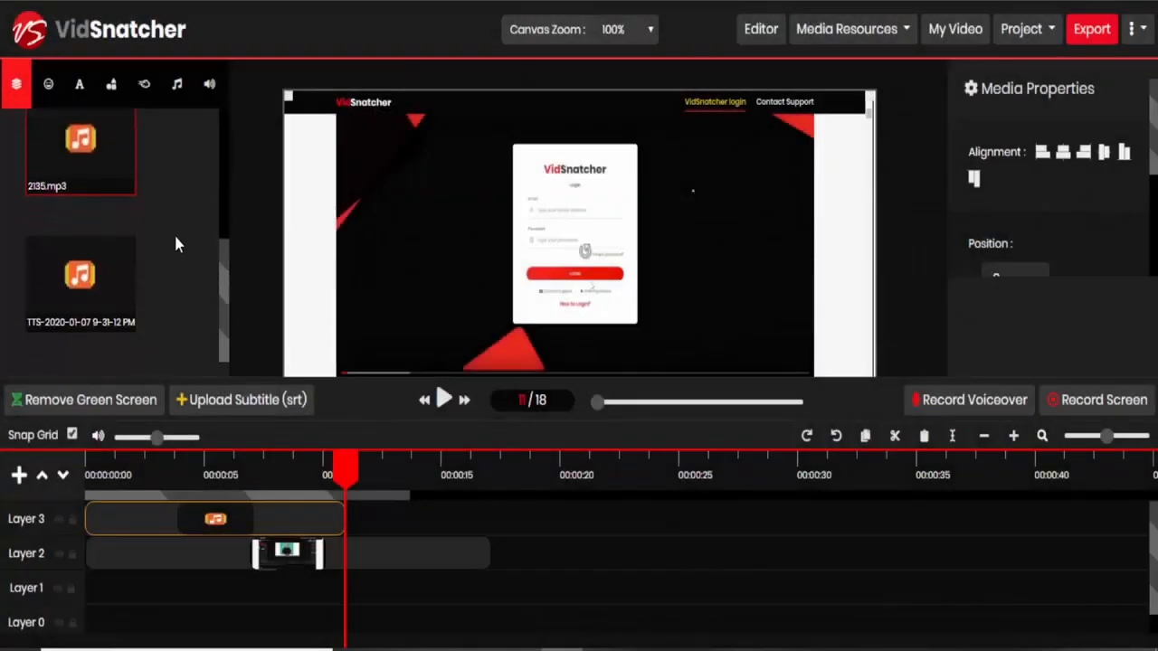
click(101, 282)
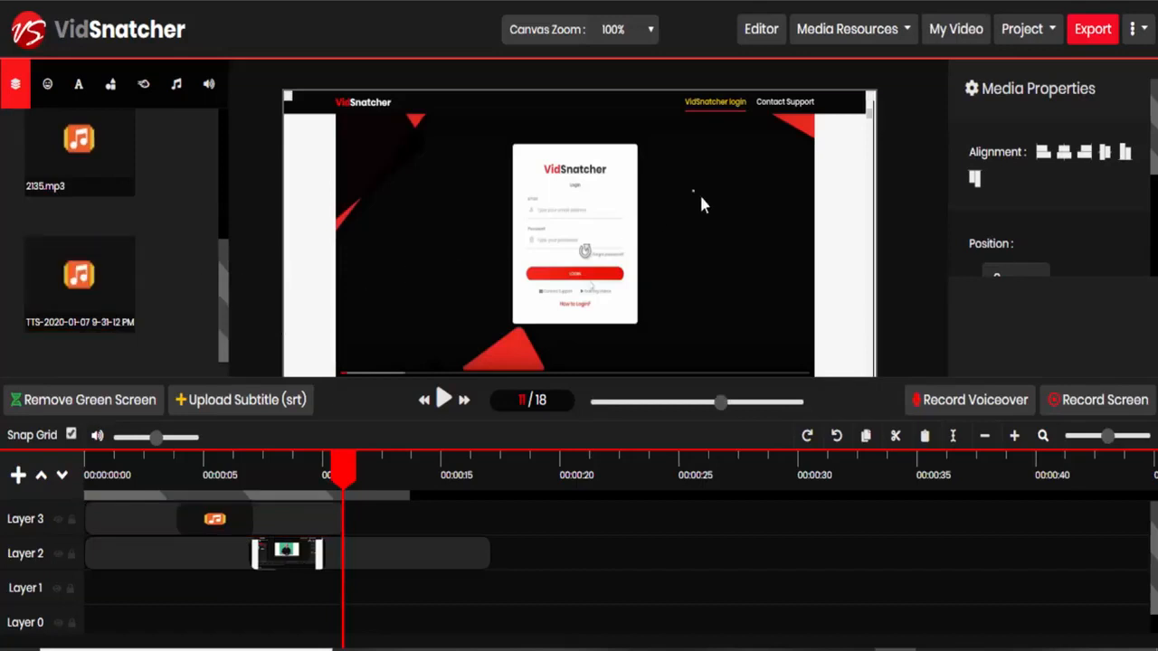
- Save the project as a new one named VSdemo
click(1022, 43)
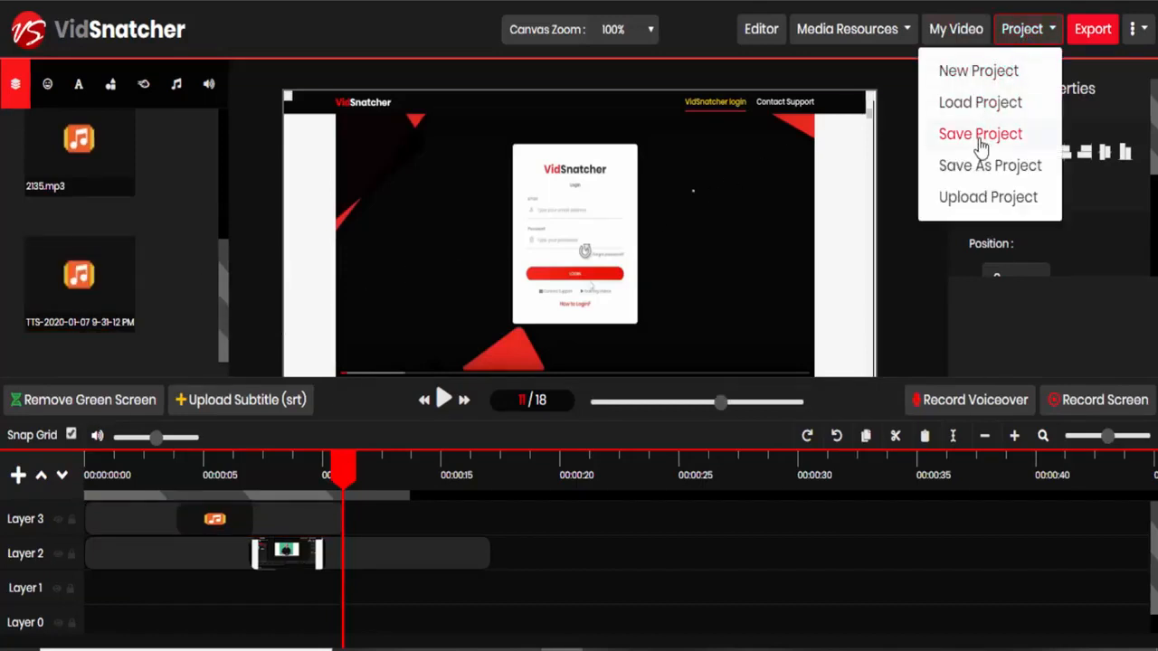
click(977, 168)
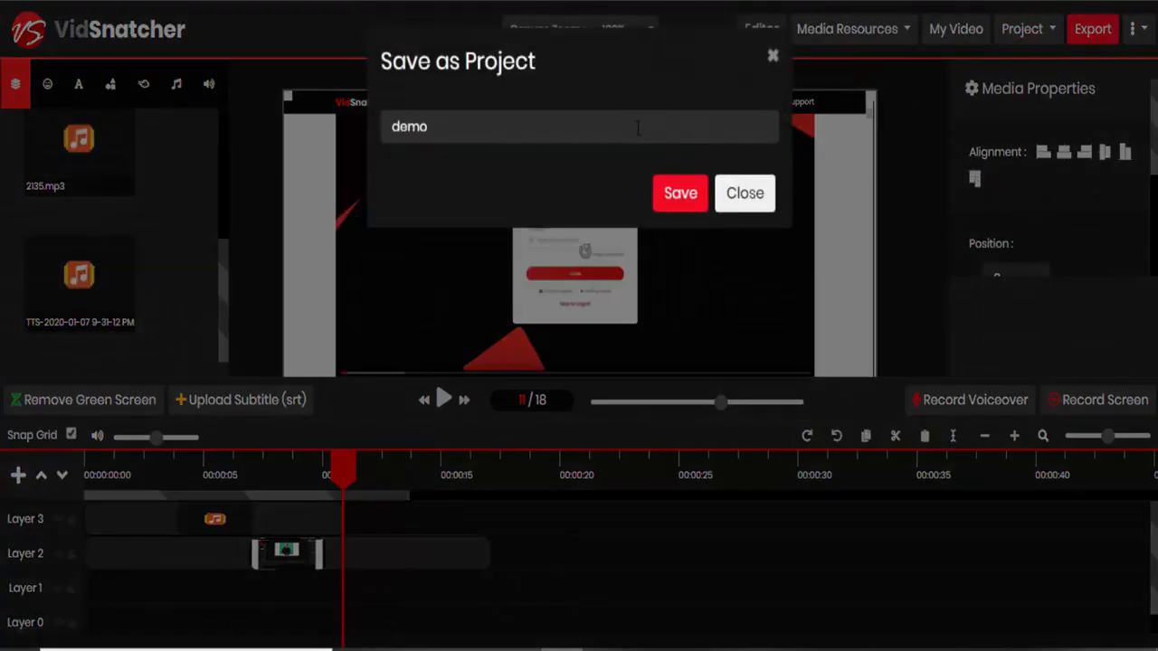
click(505, 121)
drag(442, 126, 381, 126)
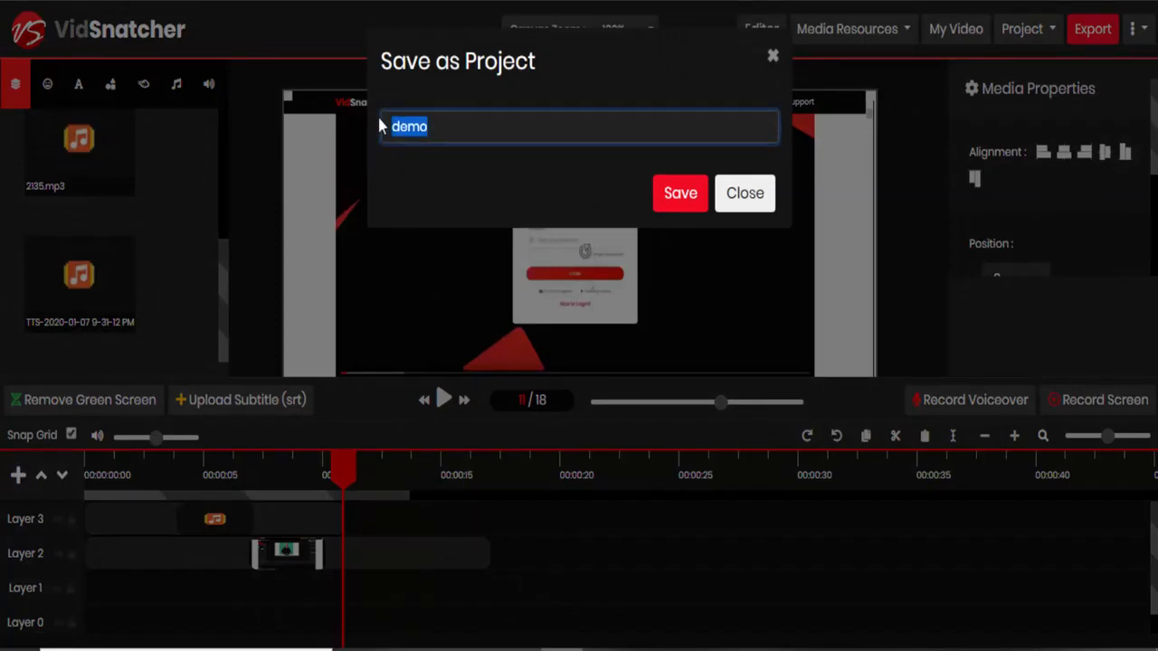
text(VSdemo)
click(698, 194)
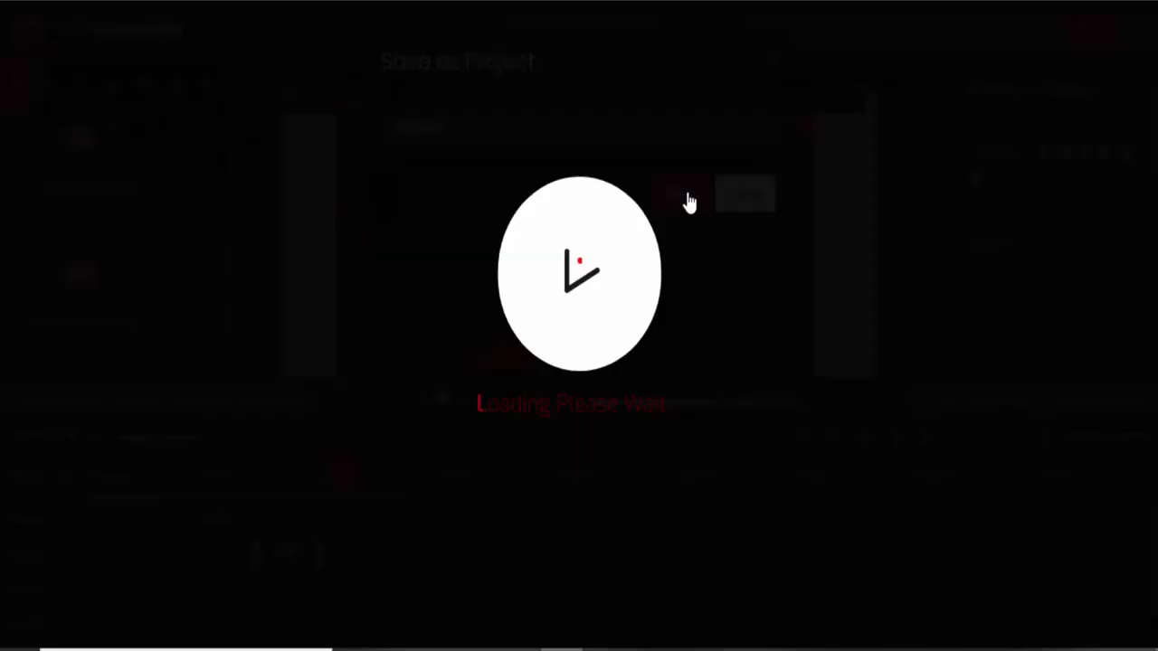
click(600, 443)
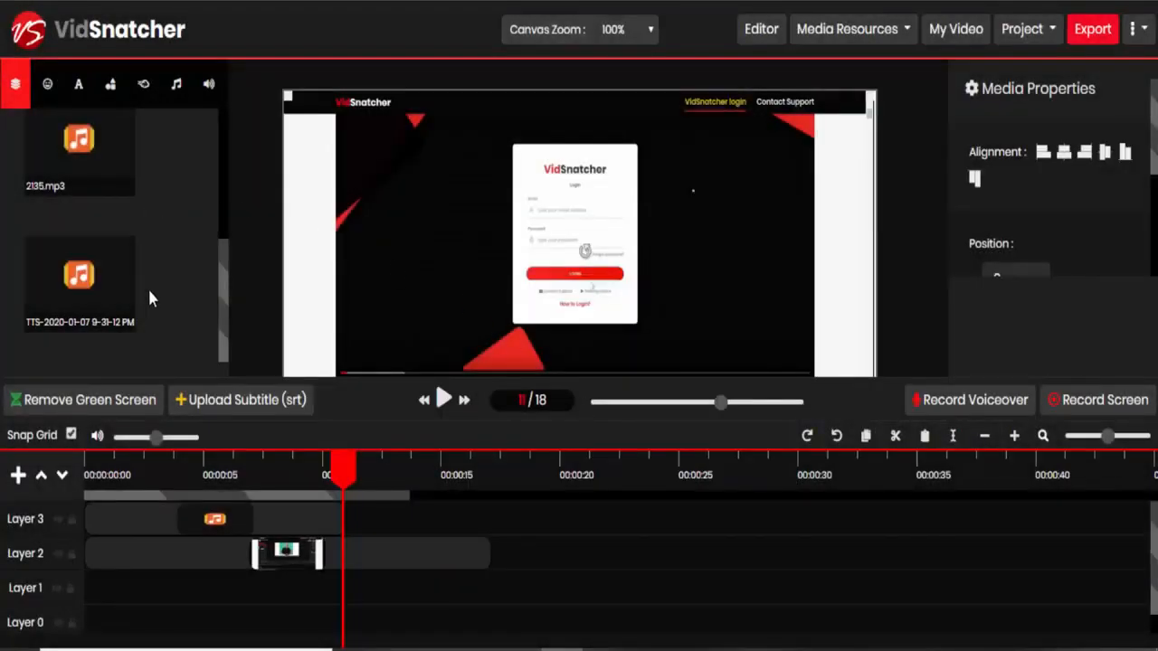
- Generate a shareable link for the text-to-speech audio with the subject "japanese" and copy the link
mouse_move(102, 307)
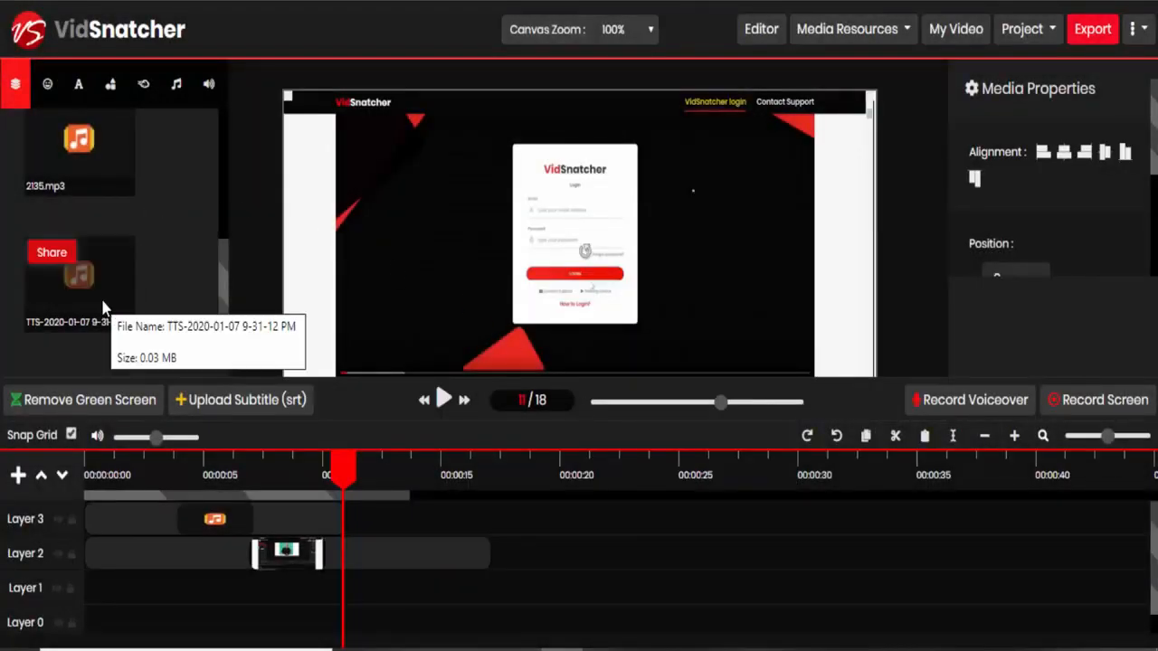
click(51, 253)
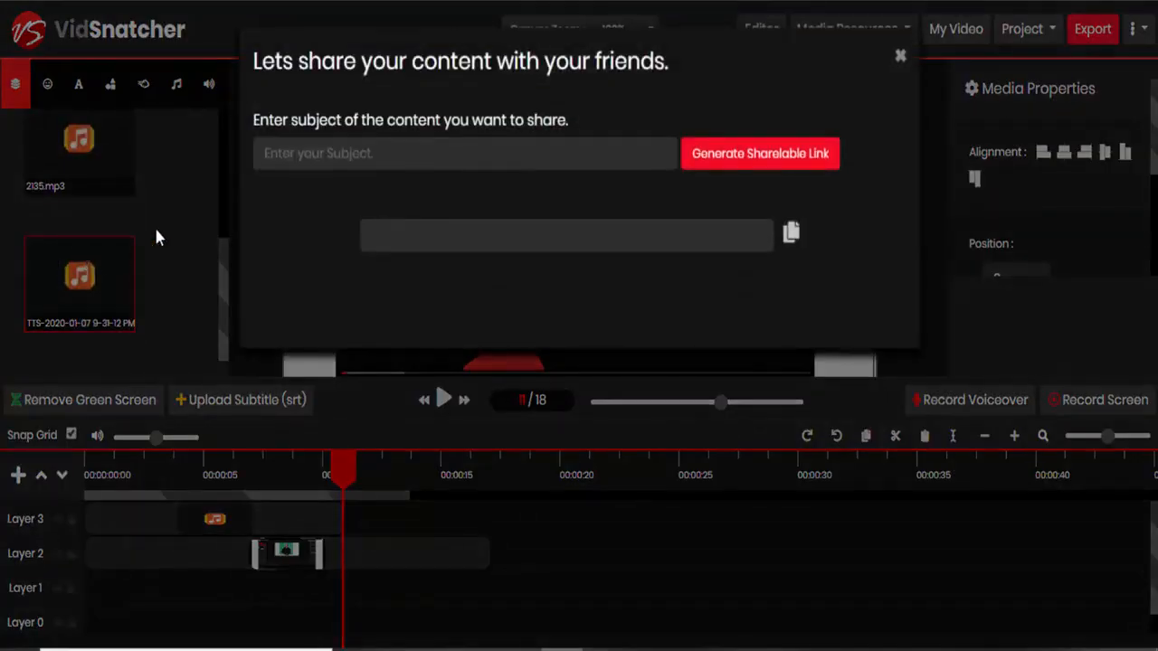
click(293, 159)
text(japa)
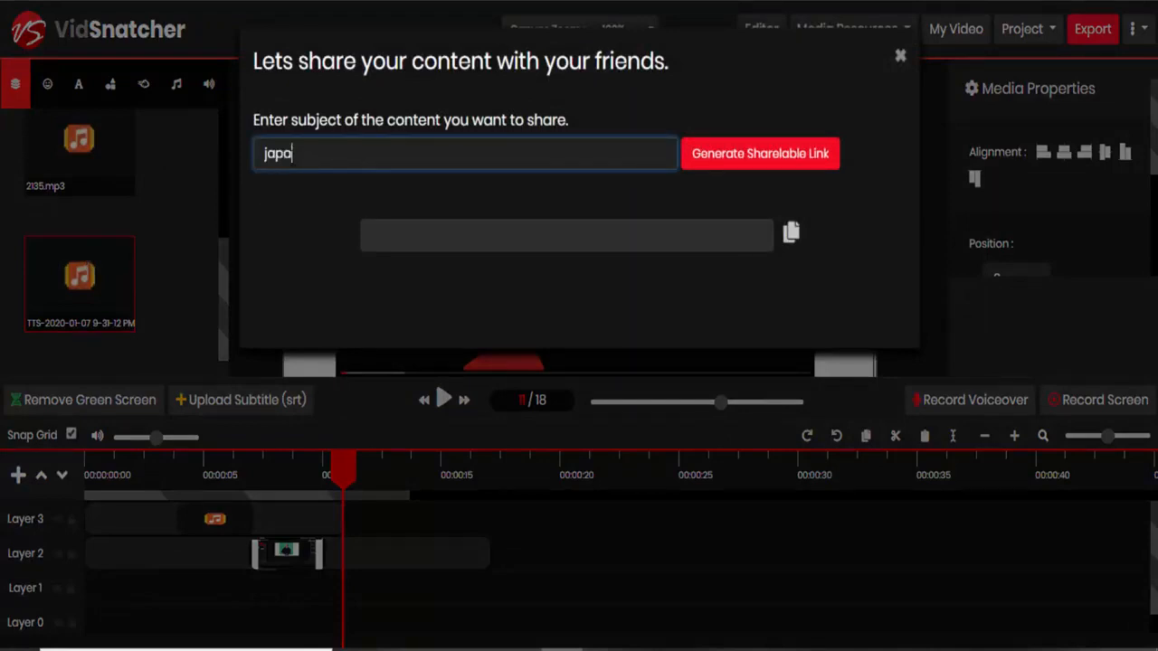
text(nese)
click(728, 169)
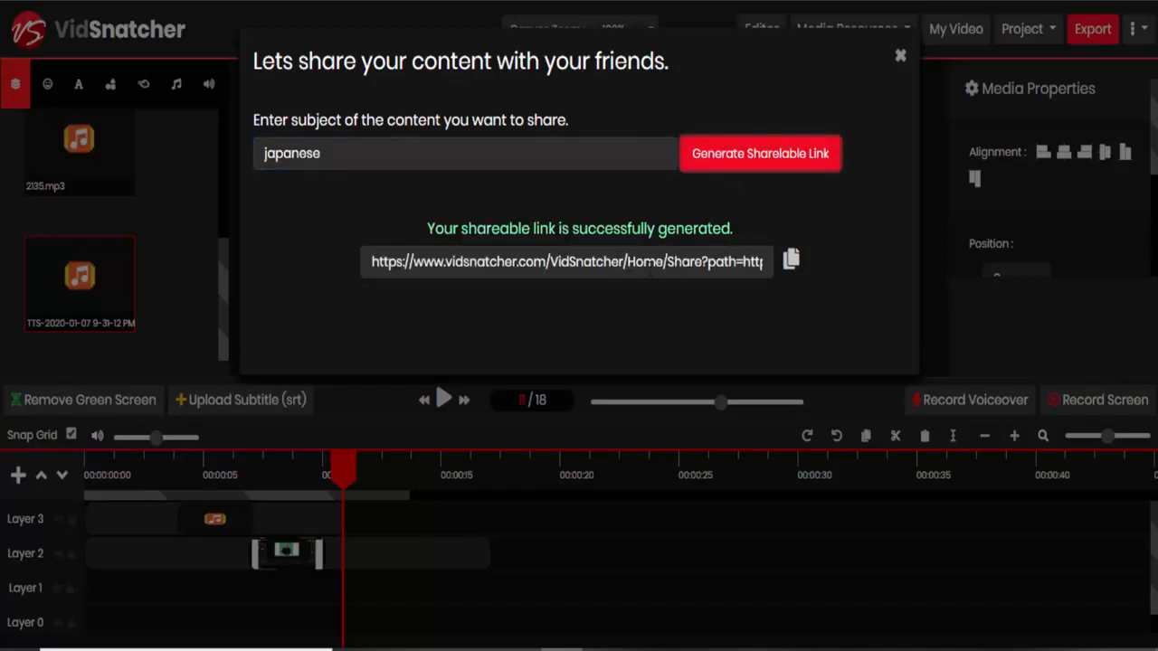
click(787, 261)
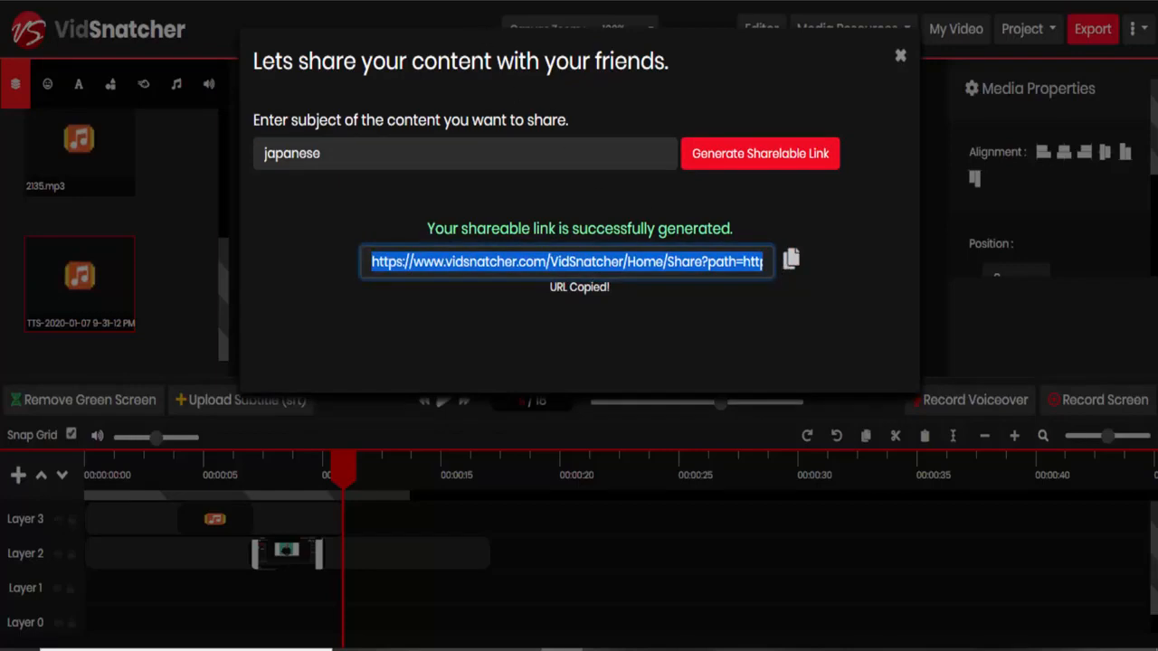
click(901, 56)
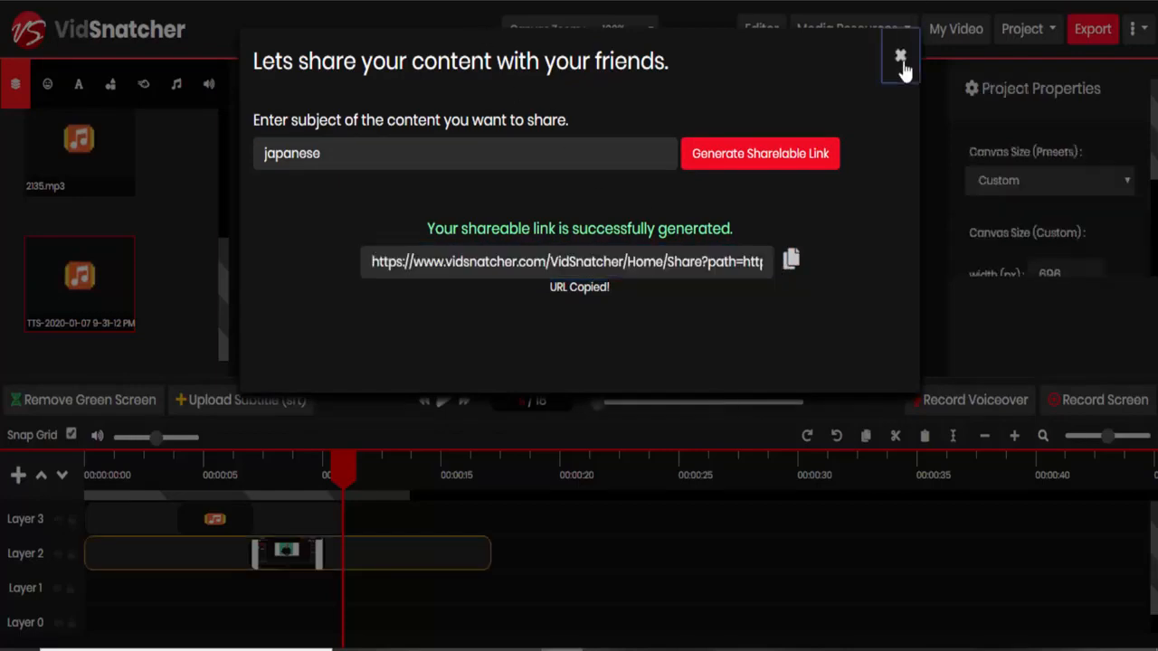
- Save the current project again to update it before exporting
click(1015, 47)
click(1005, 131)
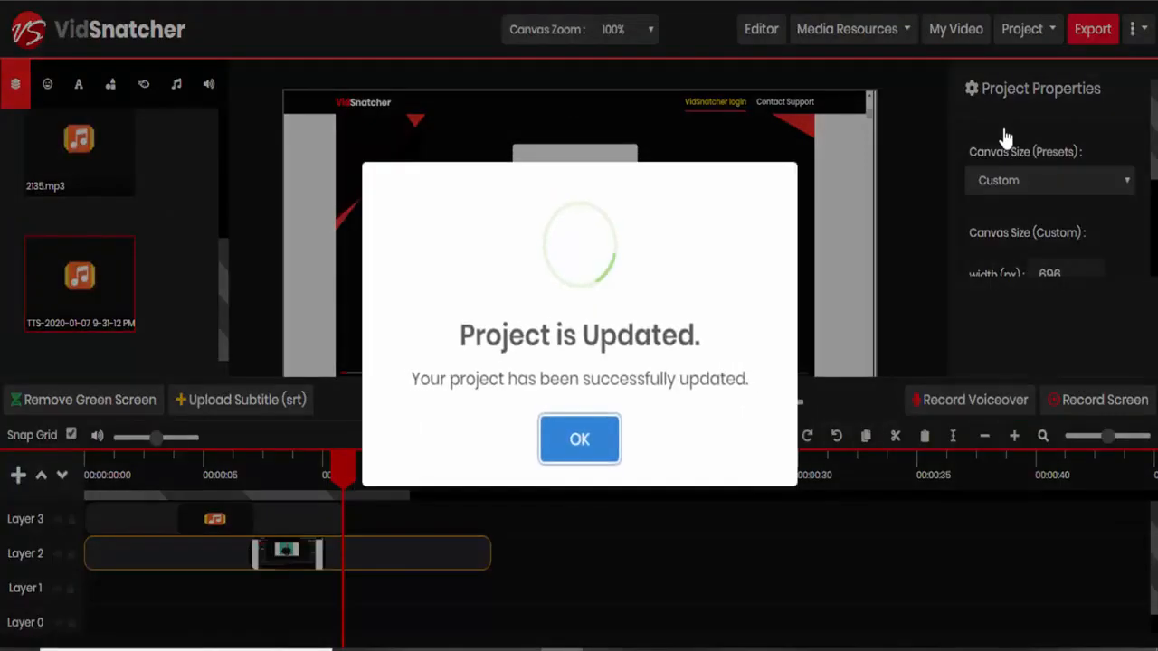
click(579, 448)
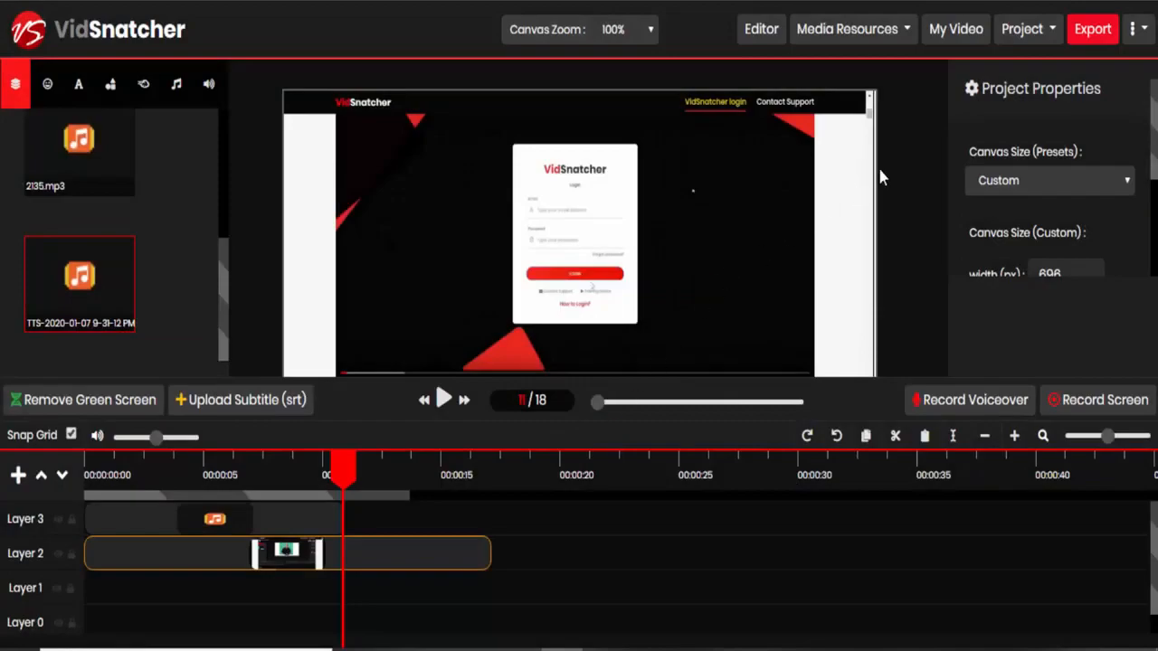
- Export the project as a video and check the render status of the exported videos
click(1084, 35)
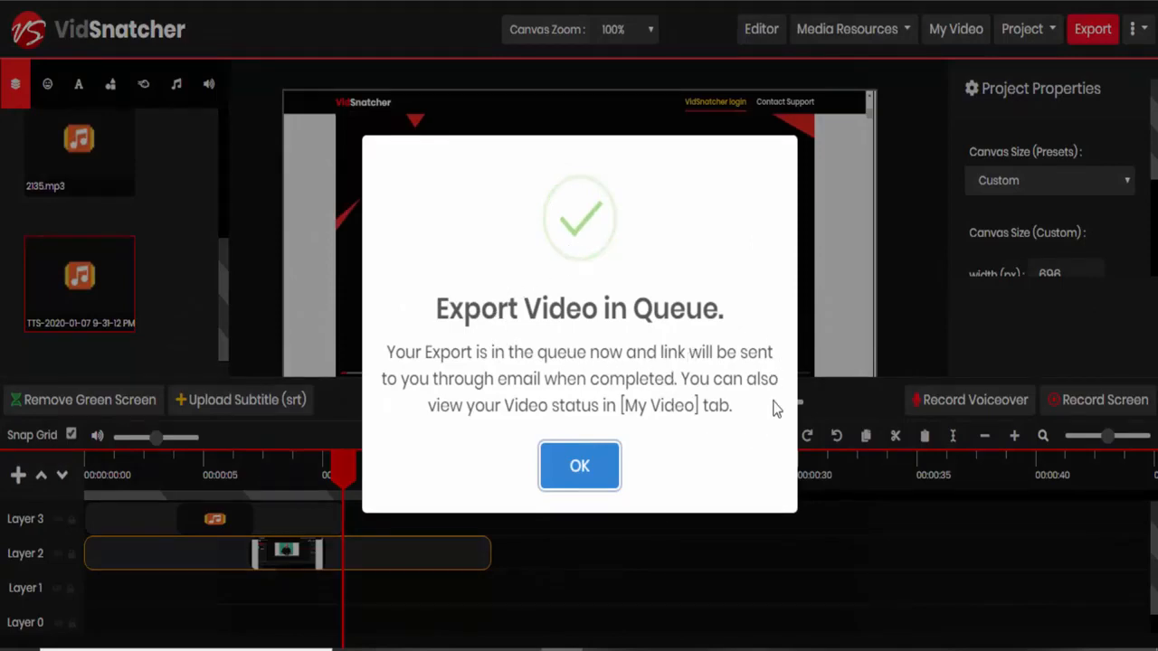
click(579, 467)
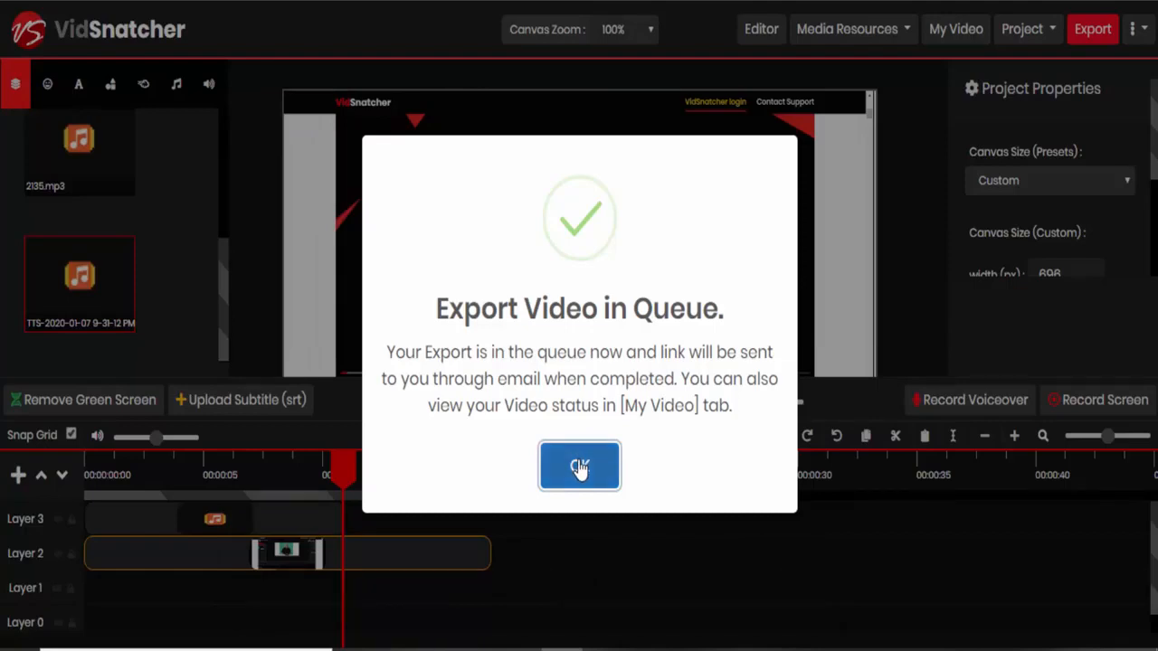
click(579, 466)
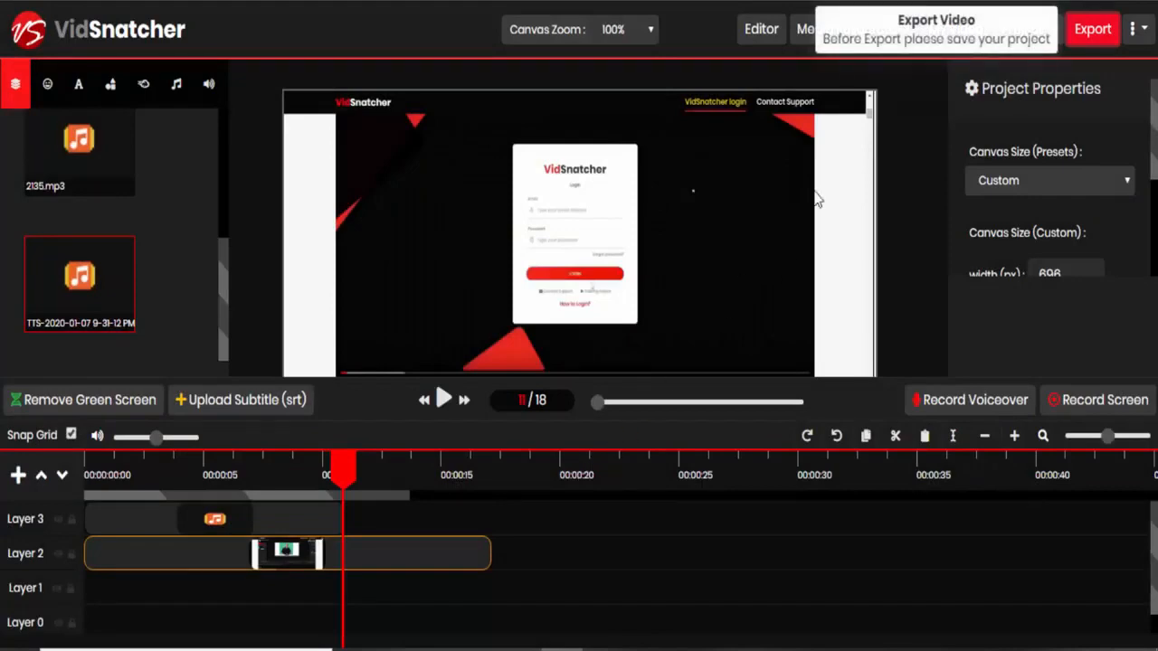
click(982, 39)
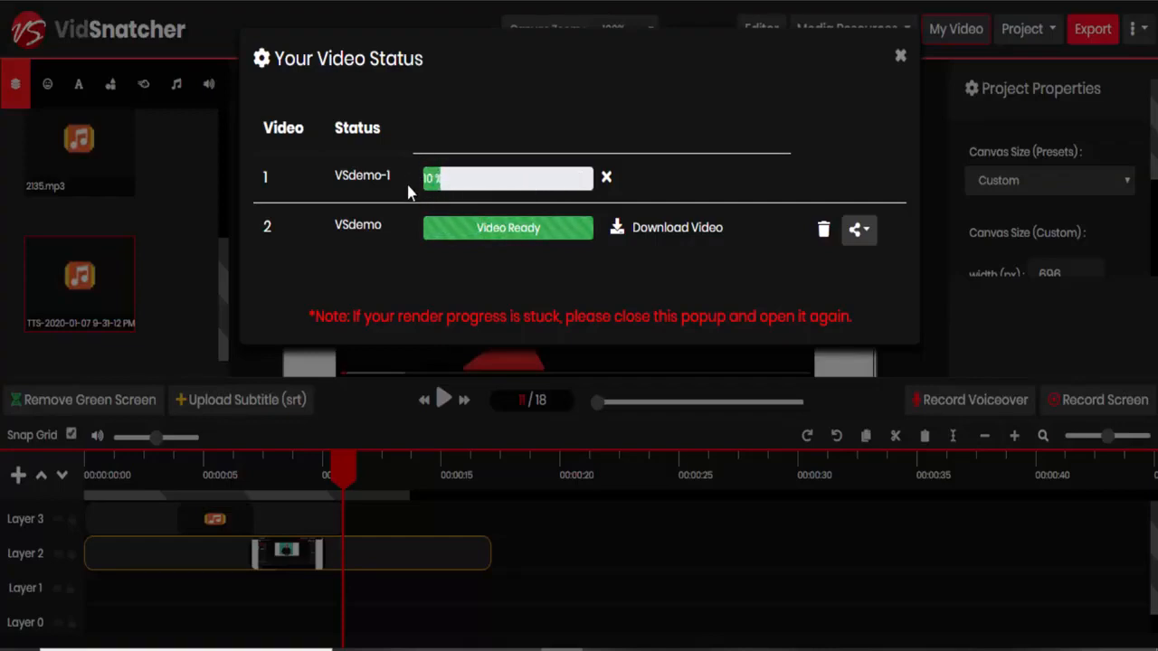
click(900, 55)
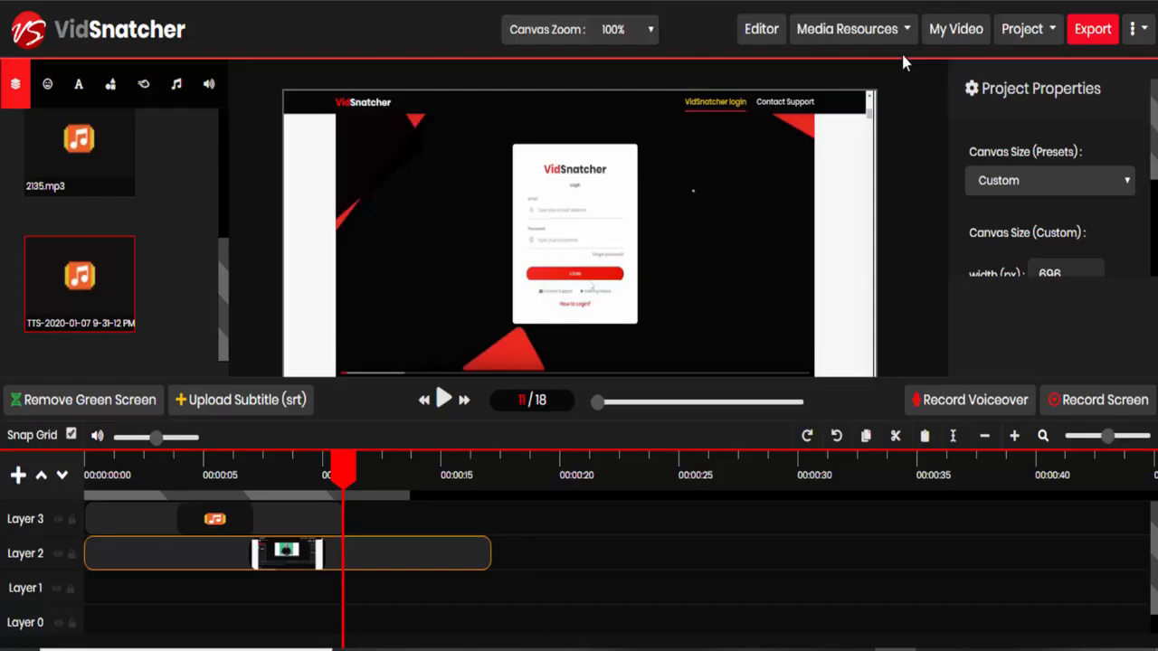
- Open the list of saved projects available for loading
click(1038, 35)
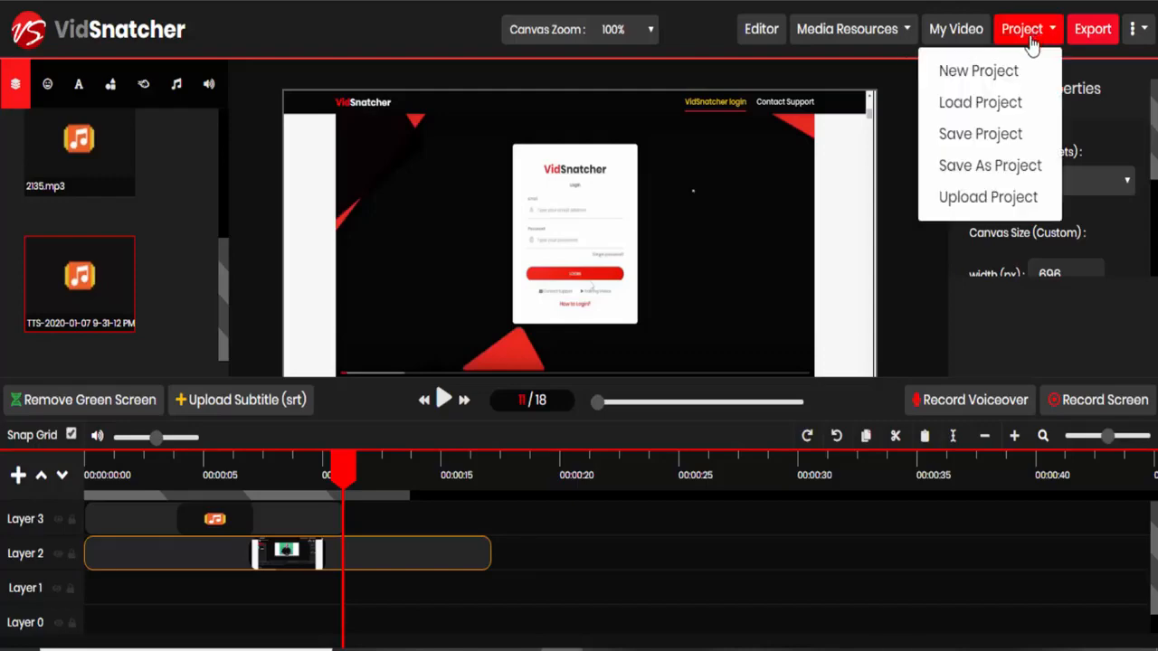
click(978, 107)
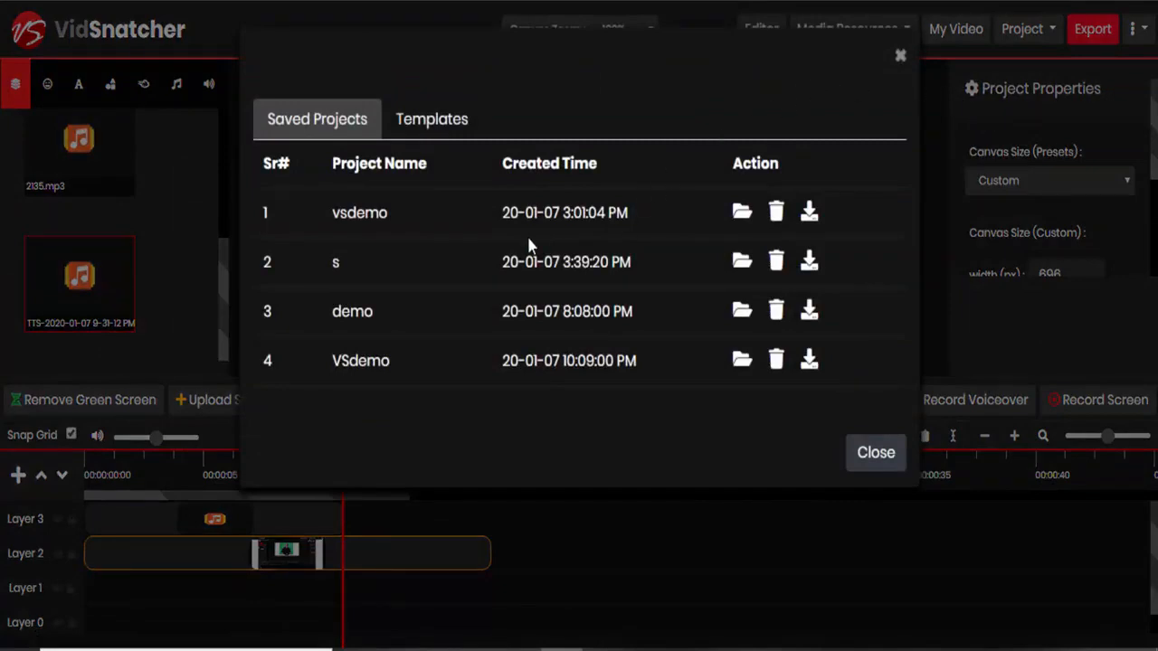
click(336, 268)
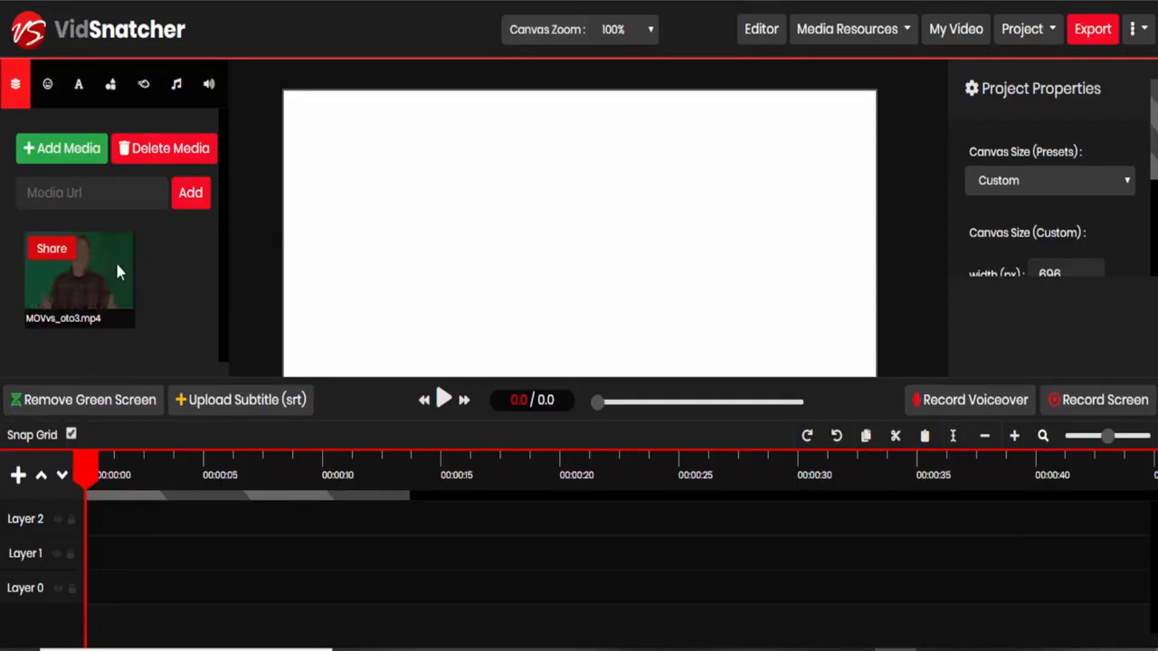
- Place the MOVvs_oto3.mp4 clip from the media library at the start of Layer 1
drag(114, 259, 110, 553)
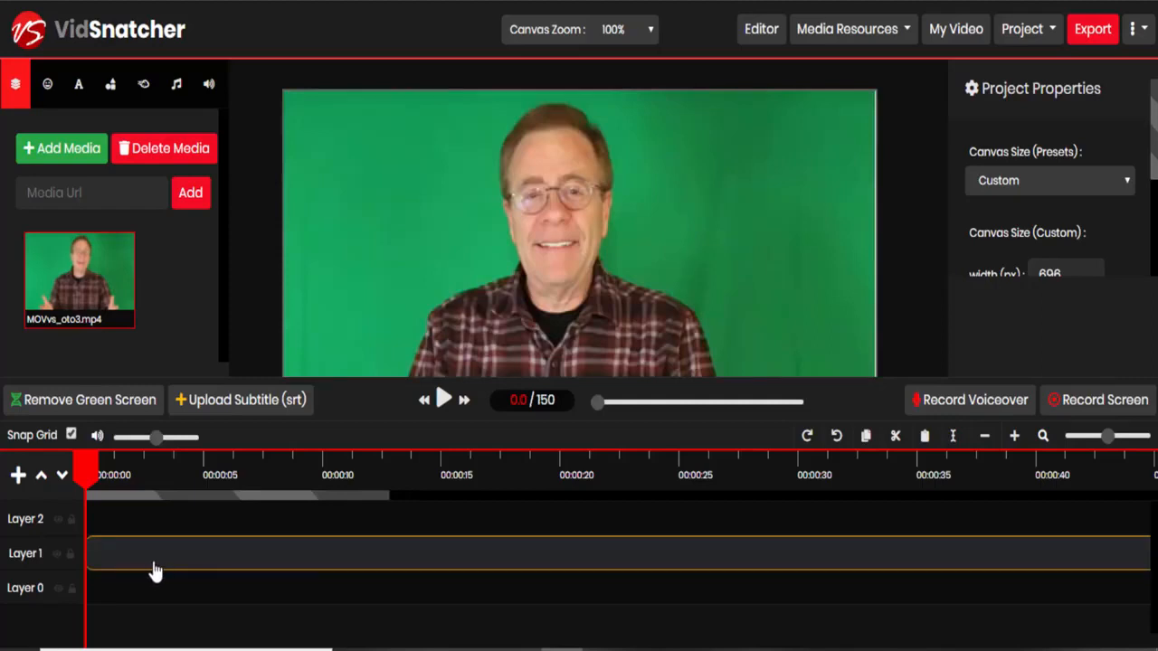
- Start green screen removal on MOVvs_oto3.mp4, sample the green backdrop beside the man as the key colour, and apply it to the preview
mouse_move(88, 297)
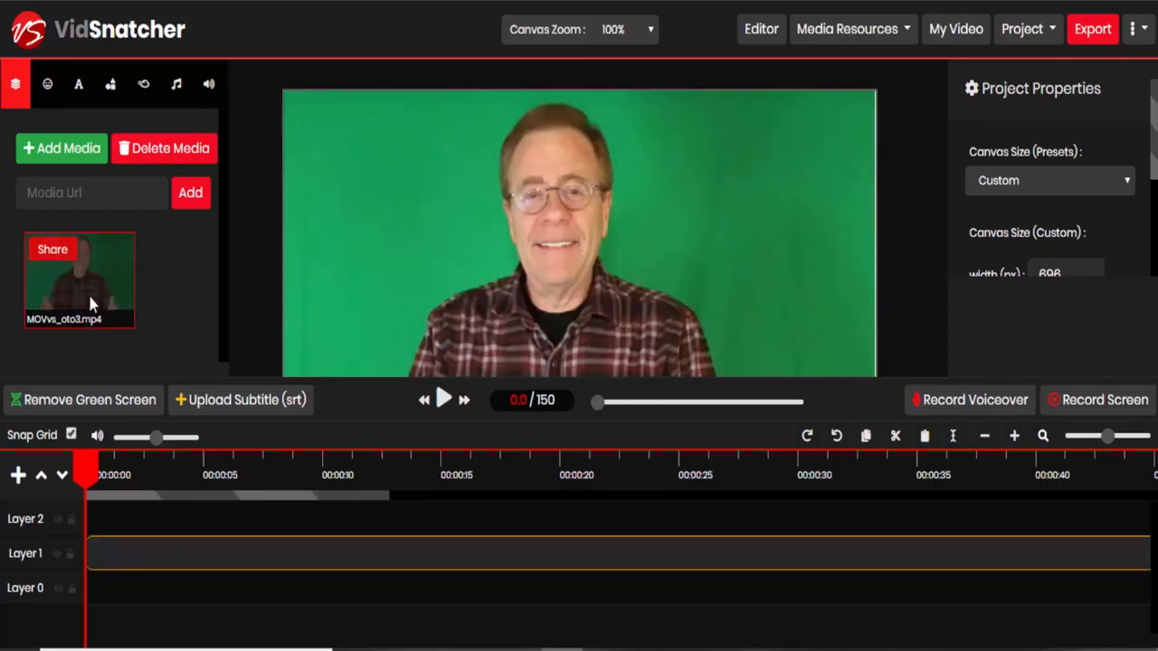
click(88, 407)
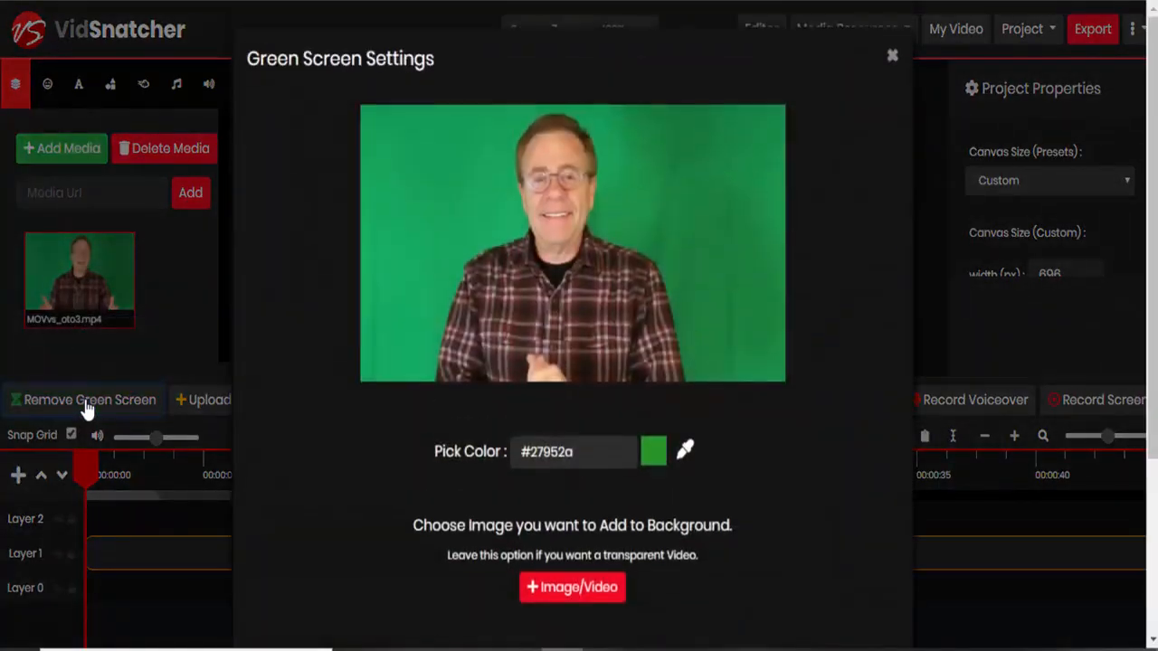
click(685, 451)
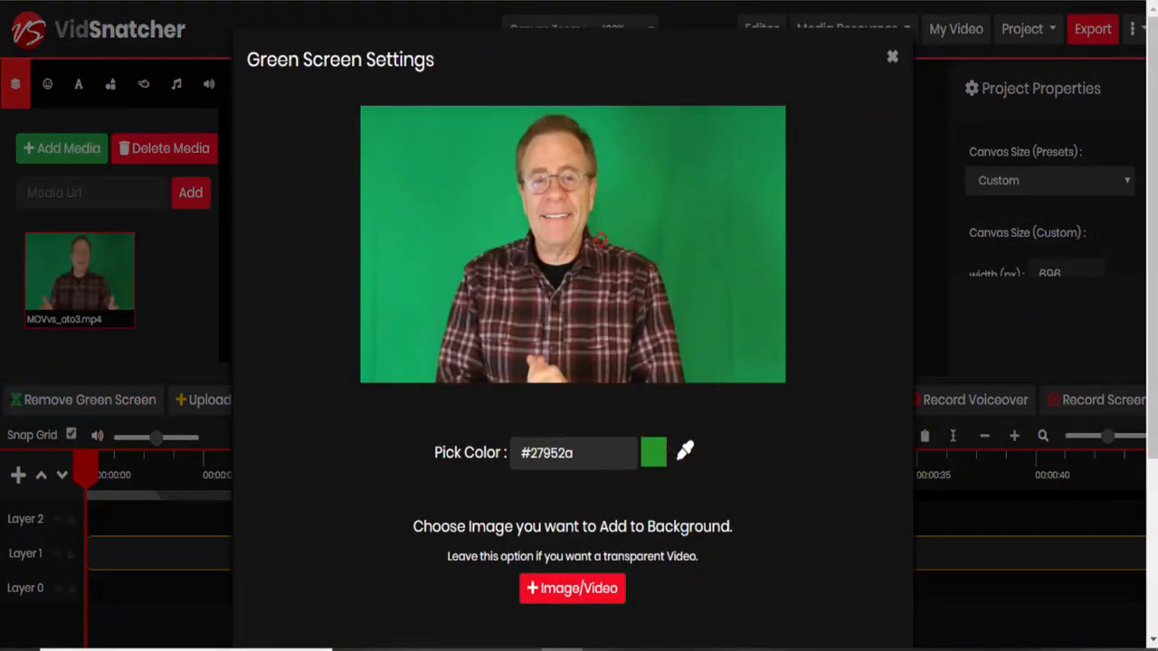
click(478, 250)
scroll(594, 543, down, 2)
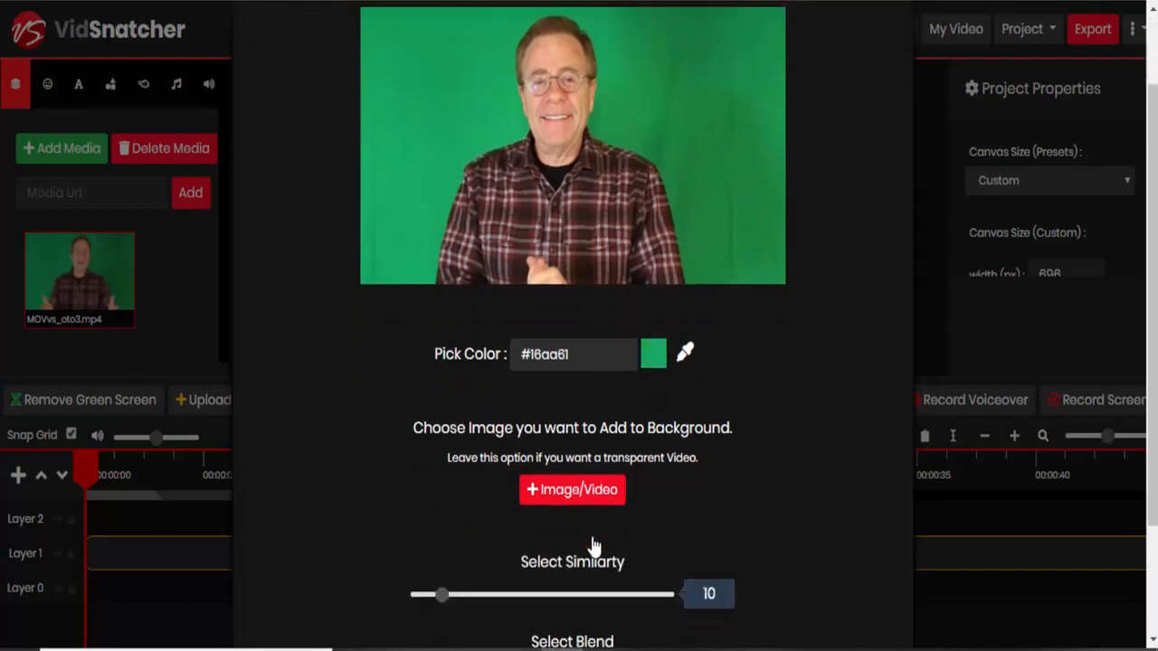
scroll(624, 525, down, 1)
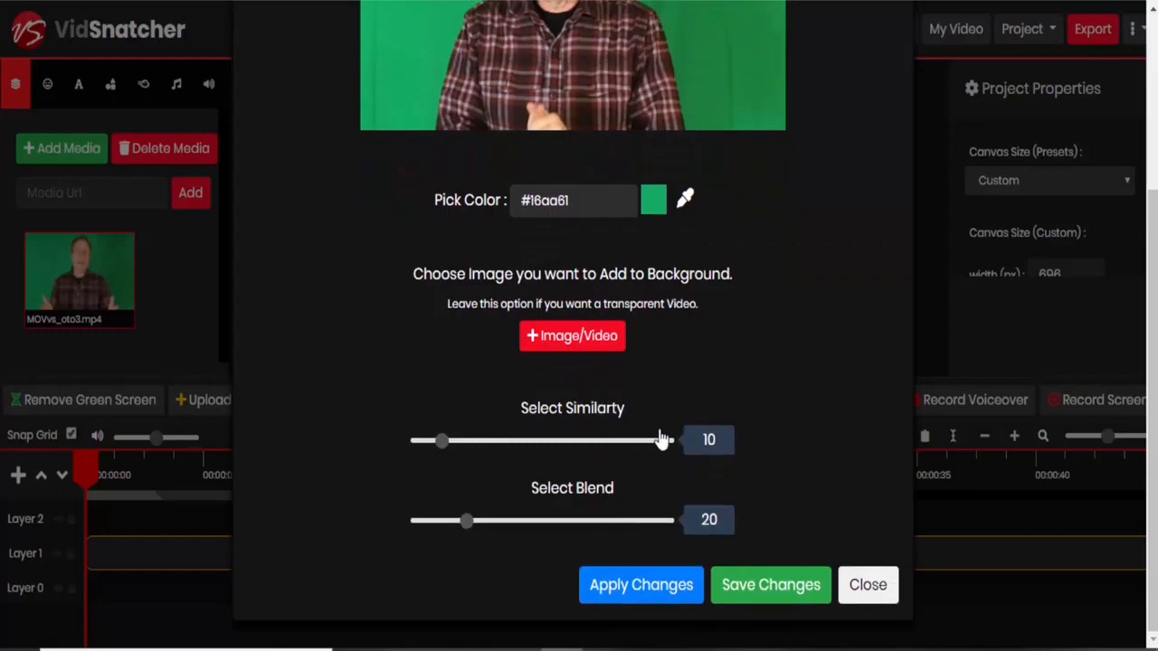
click(644, 584)
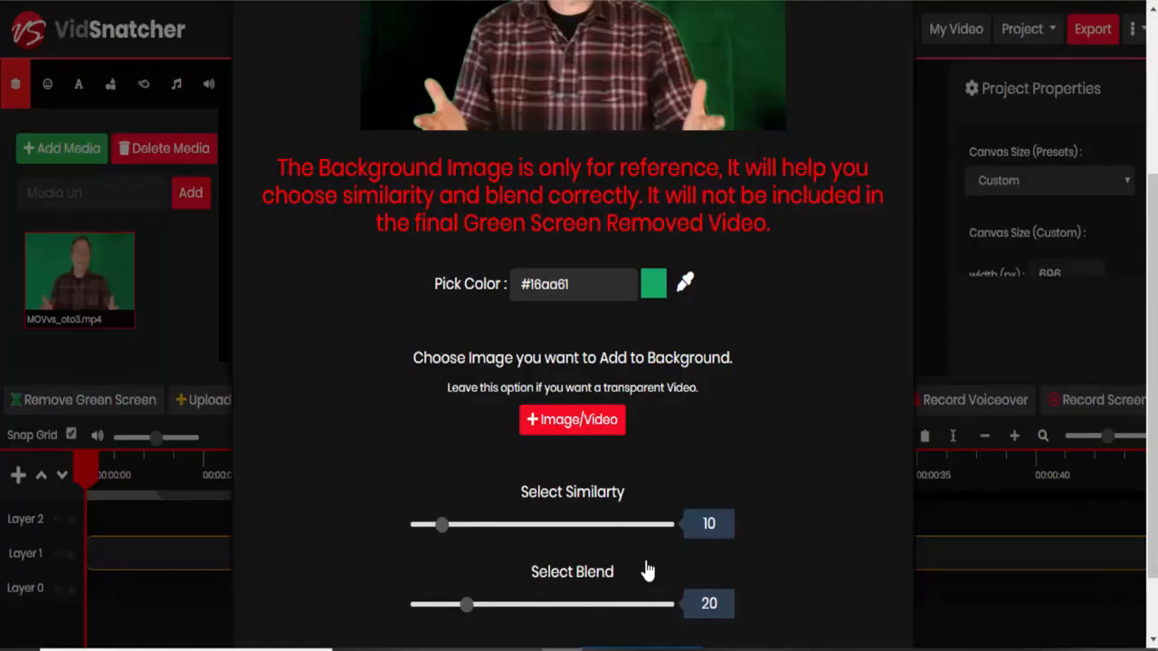
scroll(618, 447, up, 3)
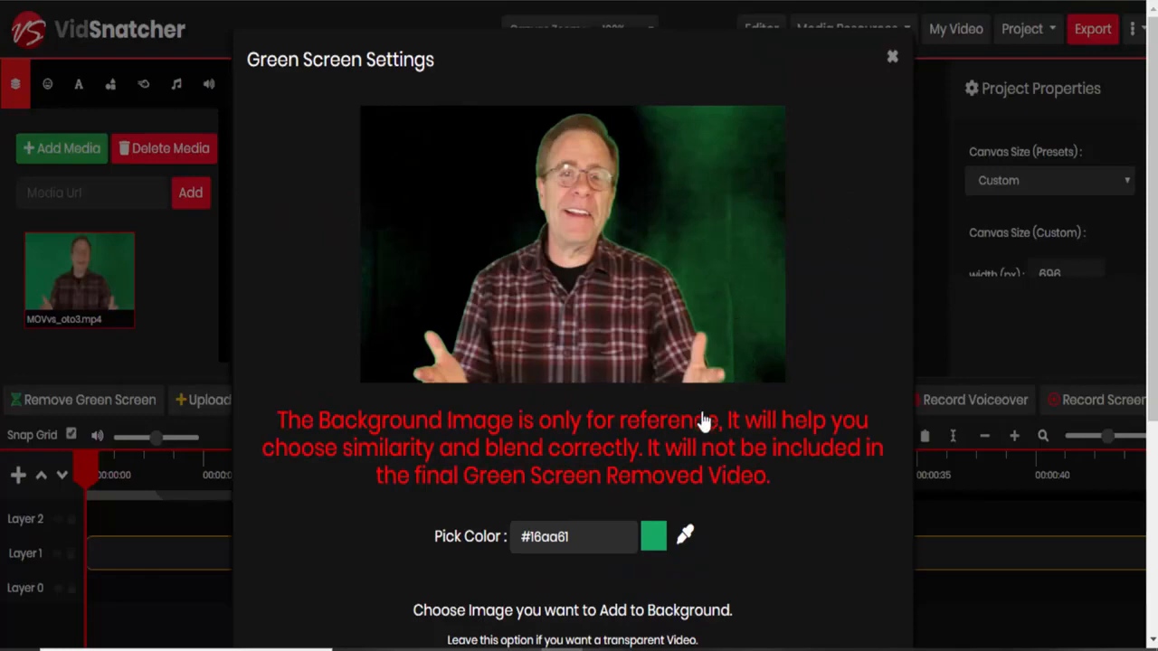
- Set the green screen similarity to 21 and blend to 35, and apply both to the preview
scroll(700, 398, down, 3)
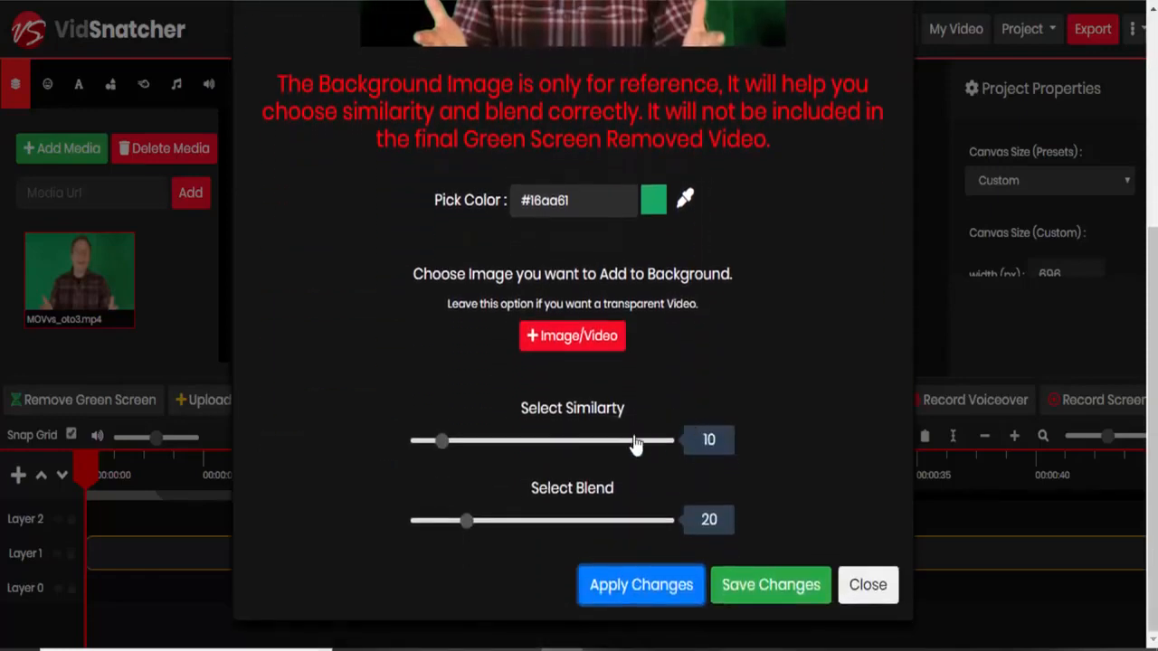
drag(442, 443, 467, 442)
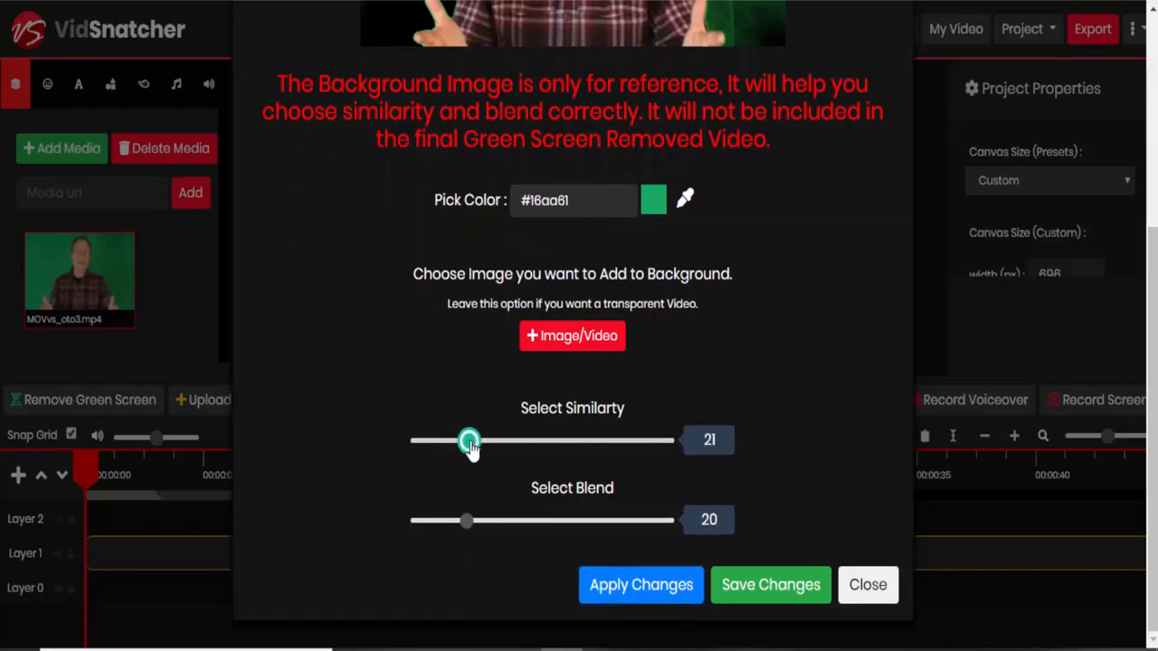
drag(467, 521, 507, 529)
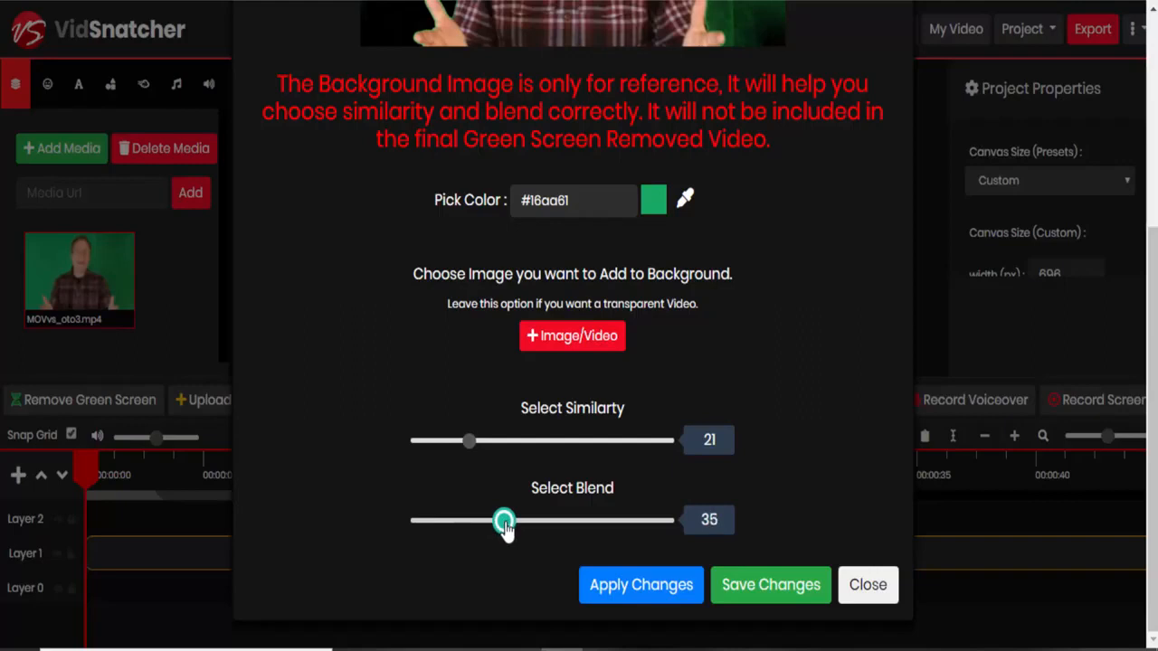
click(619, 583)
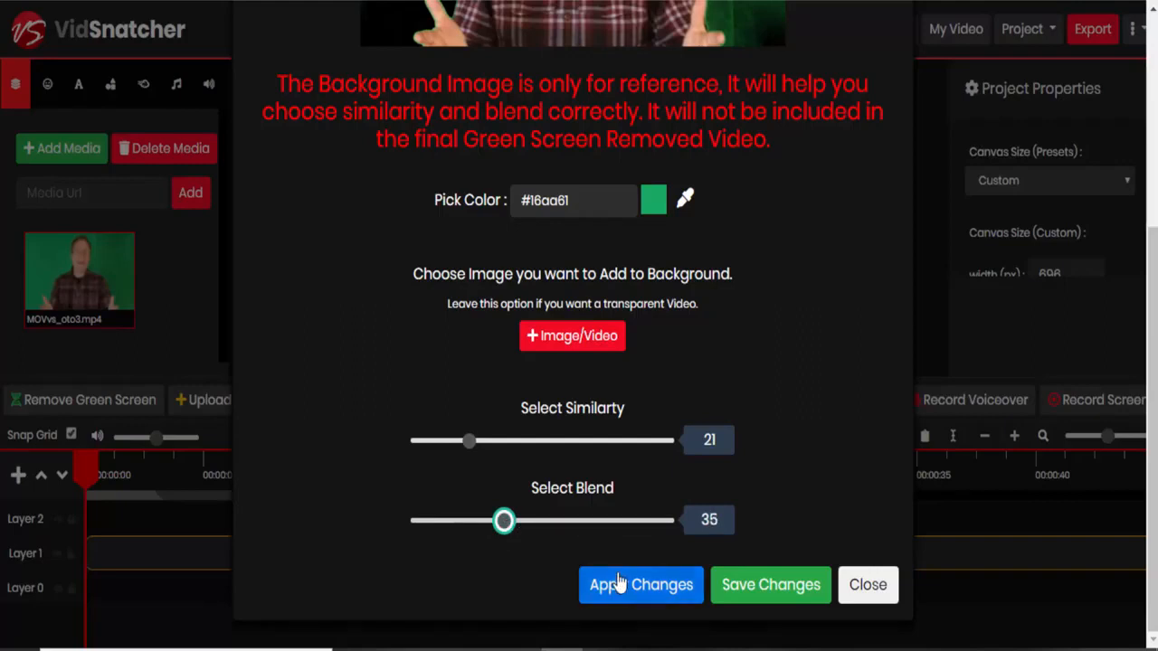
click(619, 584)
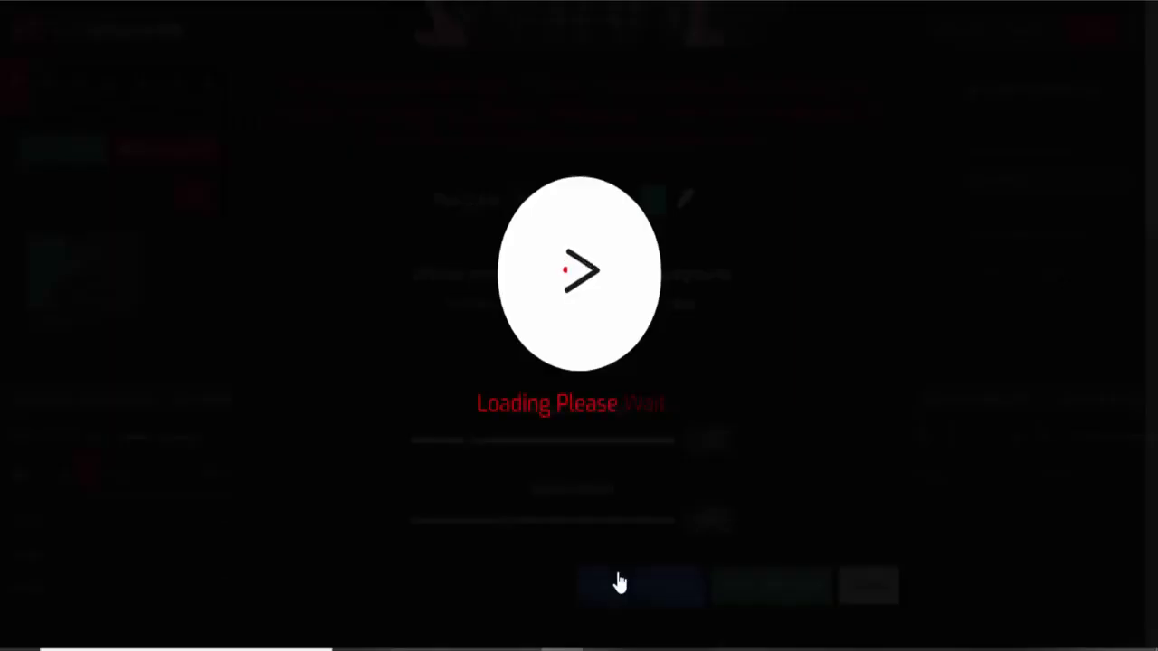
scroll(610, 525, up, 4)
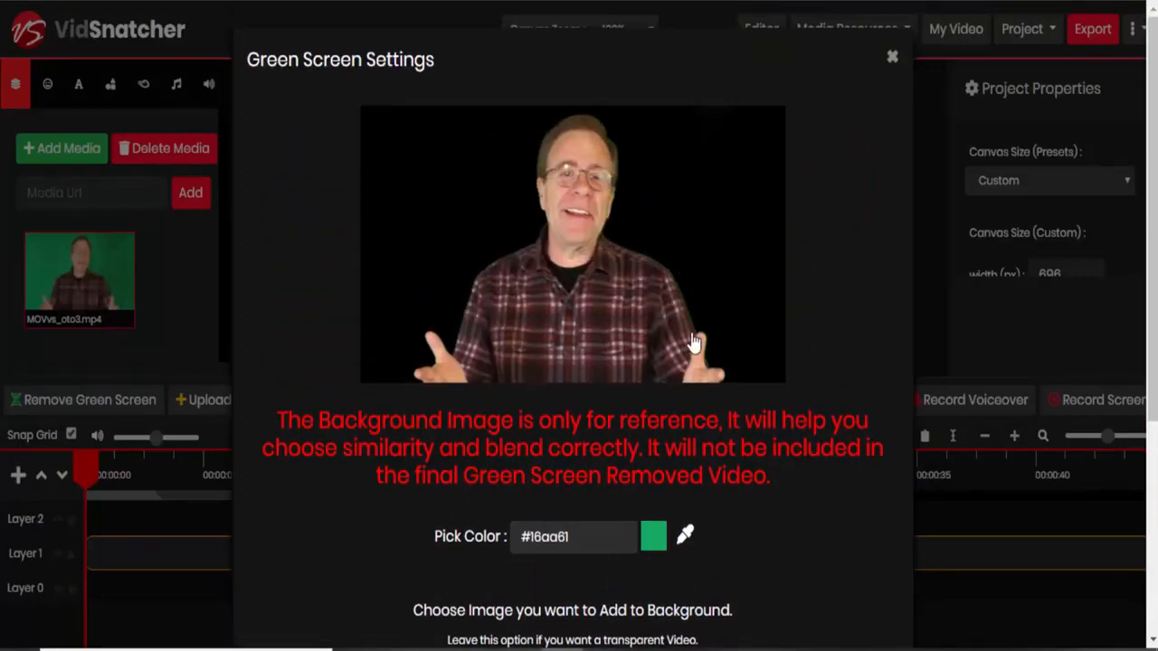
- Save the green screen removal settings for the MOVvs_oto3.mp4 clip
scroll(692, 342, down, 2)
scroll(692, 342, down, 2)
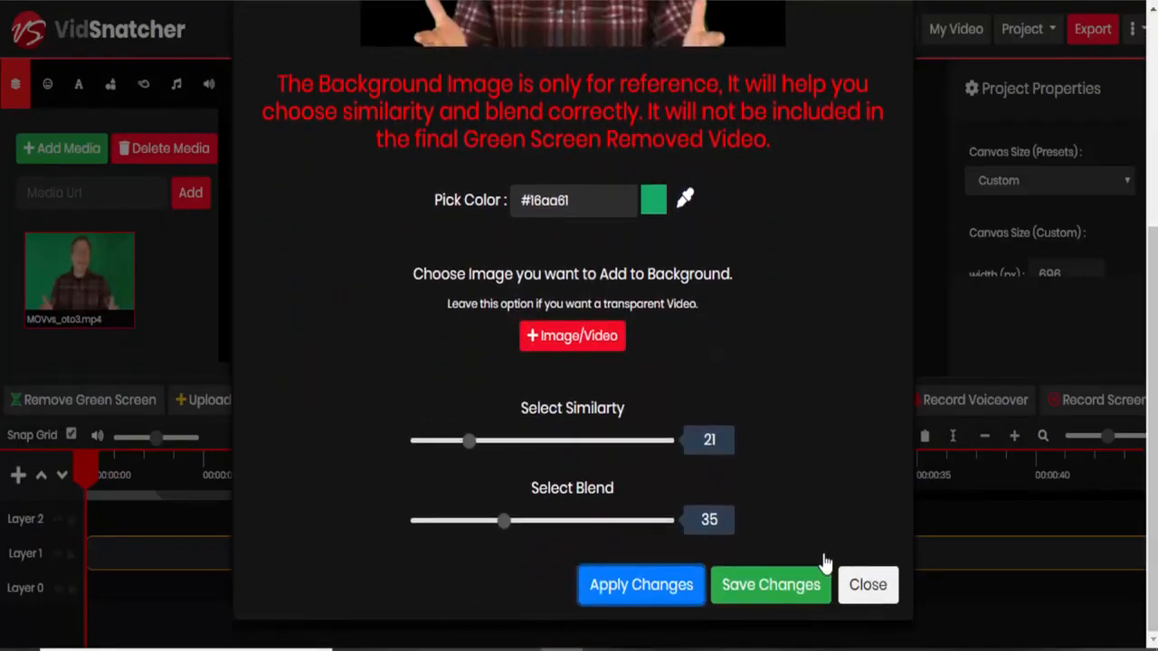
click(794, 584)
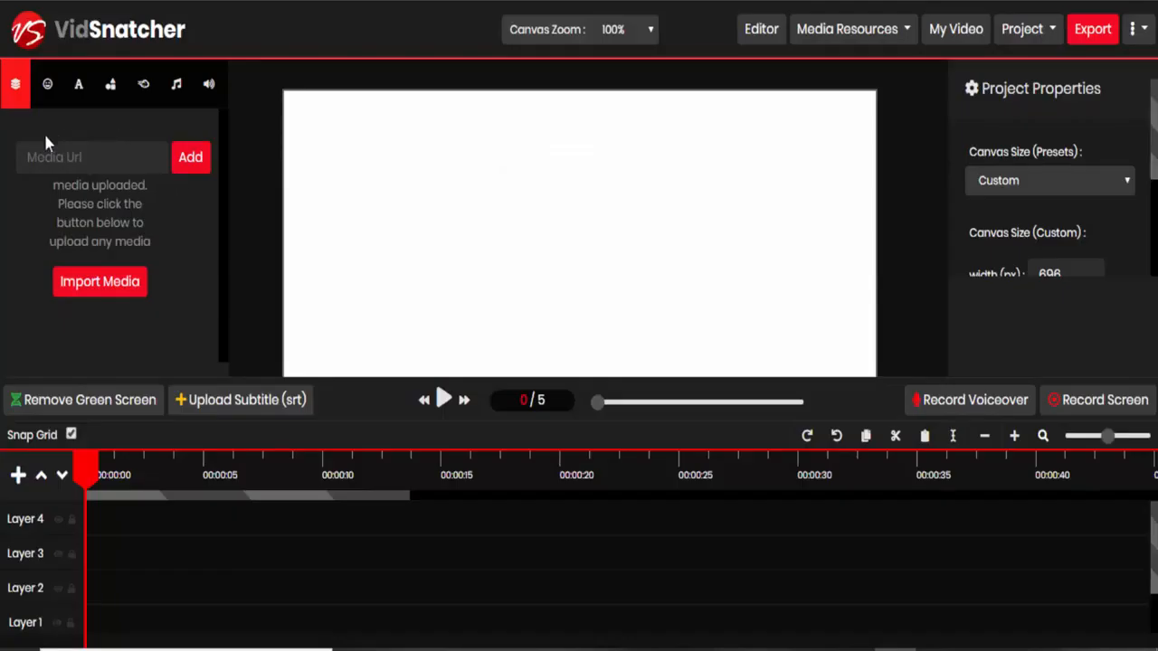
- Open the icon library and search the simple icons for "calenda"
click(48, 91)
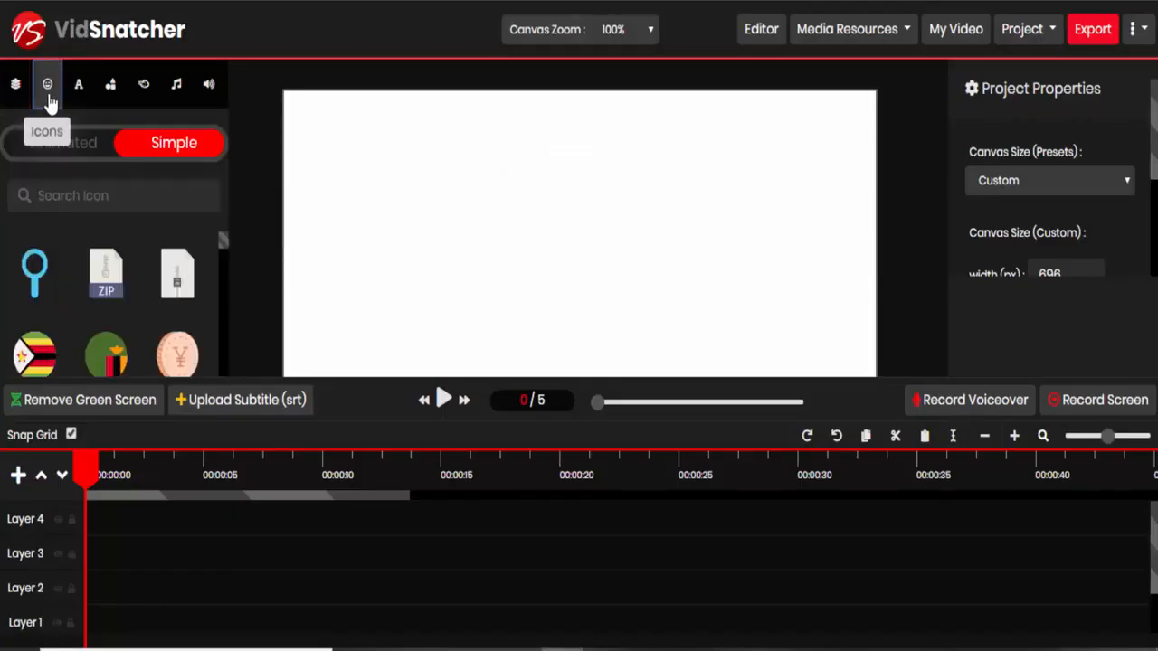
click(139, 187)
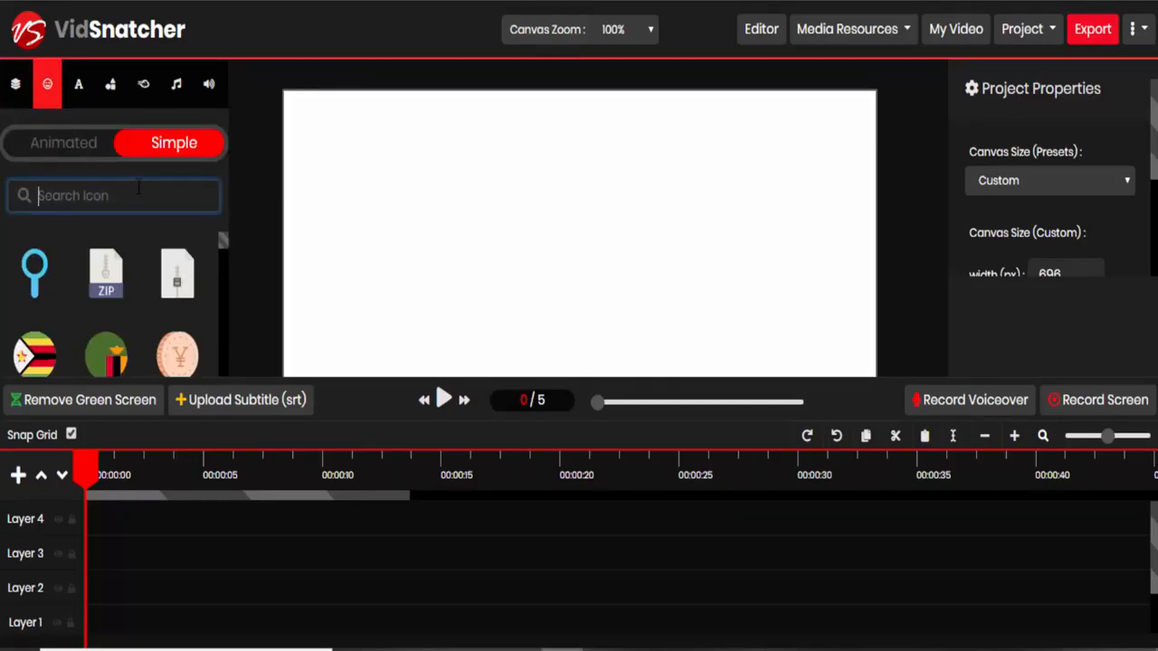
text(dog)
key(BackSpace)
key(BackSpace)
key(BackSpace)
text(cal)
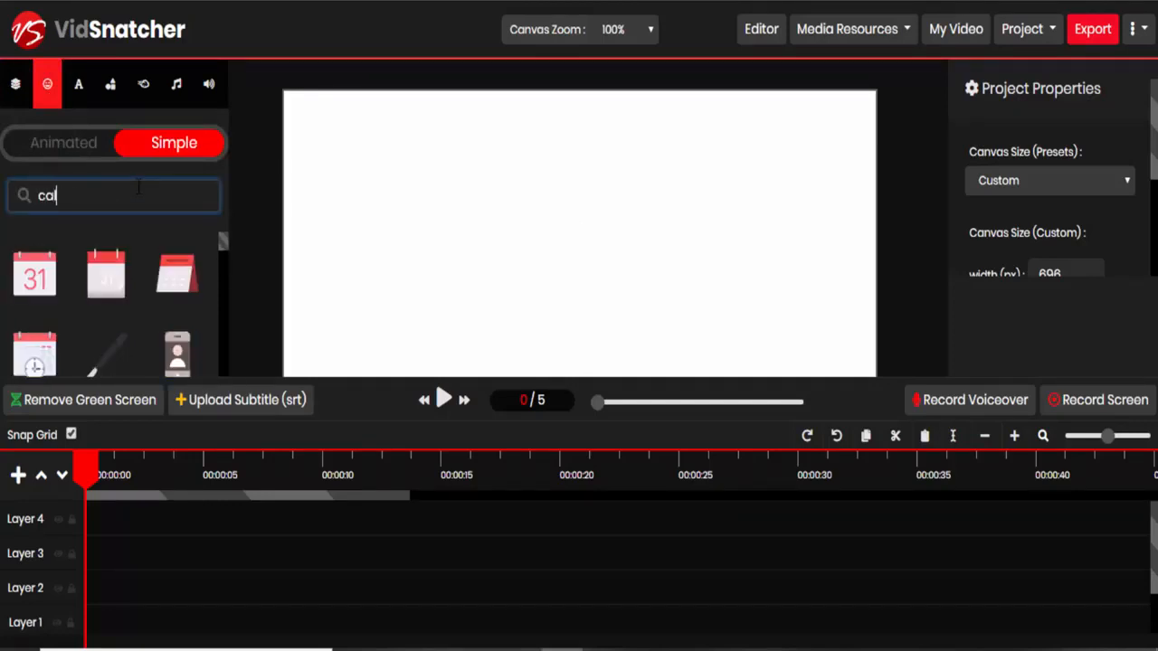
text(enda)
- Search the simple icons for "pencil" instead and place the diagonal yellow pencil on the canvas
key(BackSpace)
key(BackSpace)
key(BackSpace)
key(BackSpace)
key(BackSpace)
key(BackSpace)
key(BackSpace)
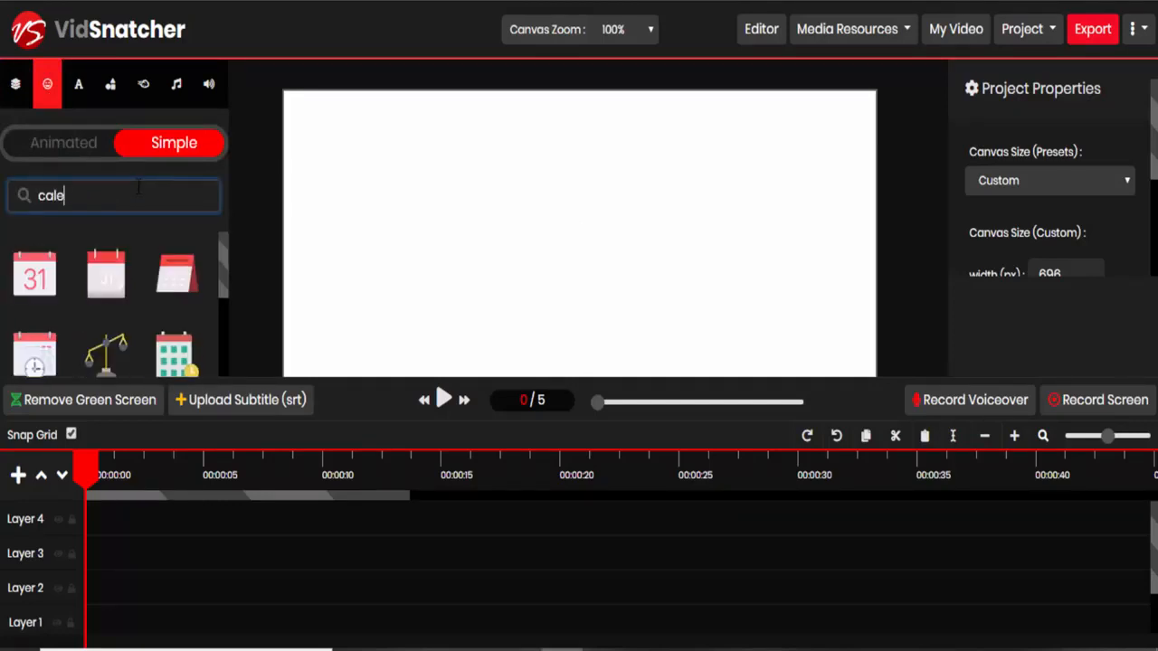
text(penci)
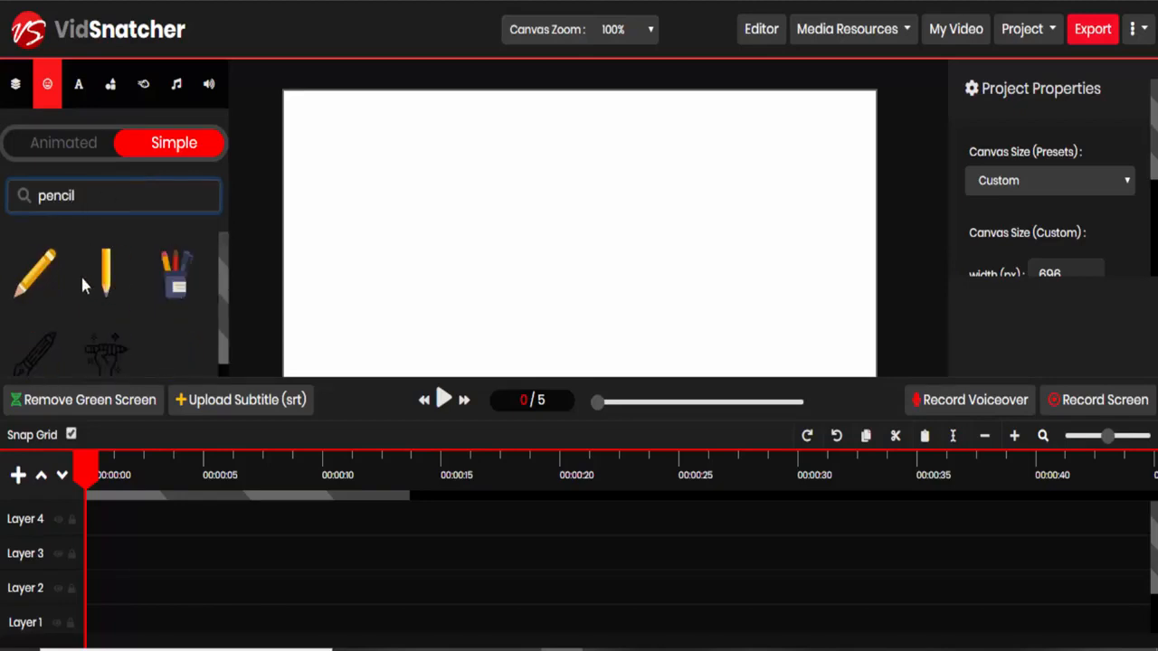
mouse_move(41, 280)
mouse_down()
mouse_move(520, 274)
mouse_move(510, 280)
mouse_up()
click(506, 279)
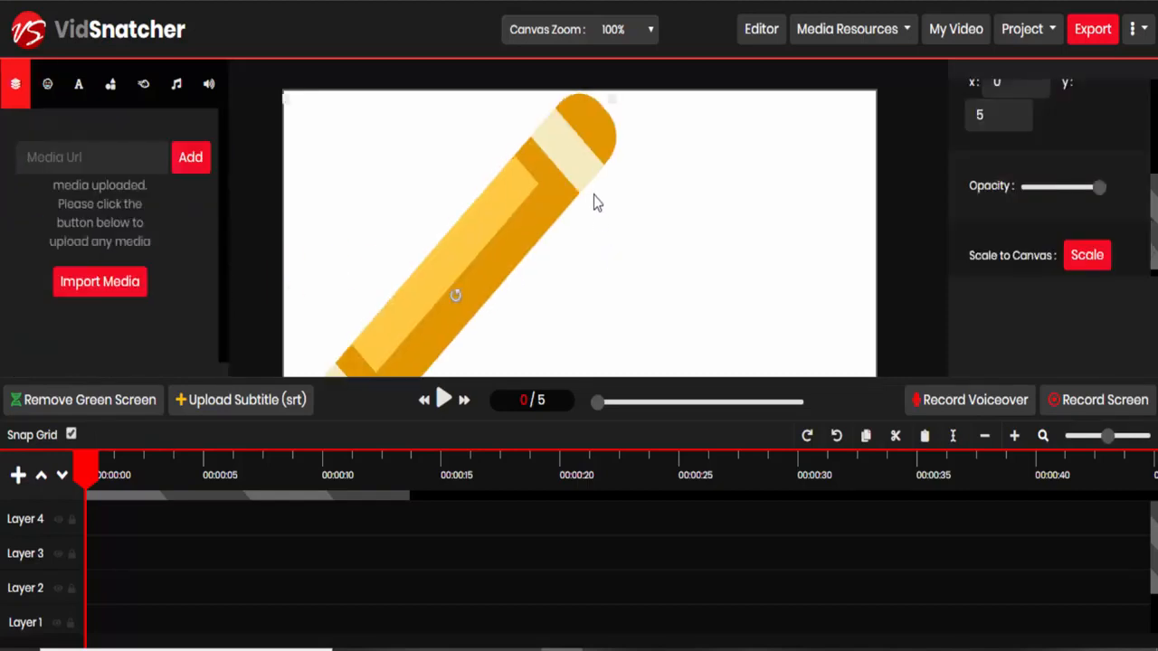
- Shrink the pencil and reposition it at about x 176, y 26 on the canvas, and adjust its opacity
drag(612, 99, 470, 243)
mouse_move(430, 294)
mouse_down()
mouse_move(562, 173)
mouse_move(574, 199)
mouse_up()
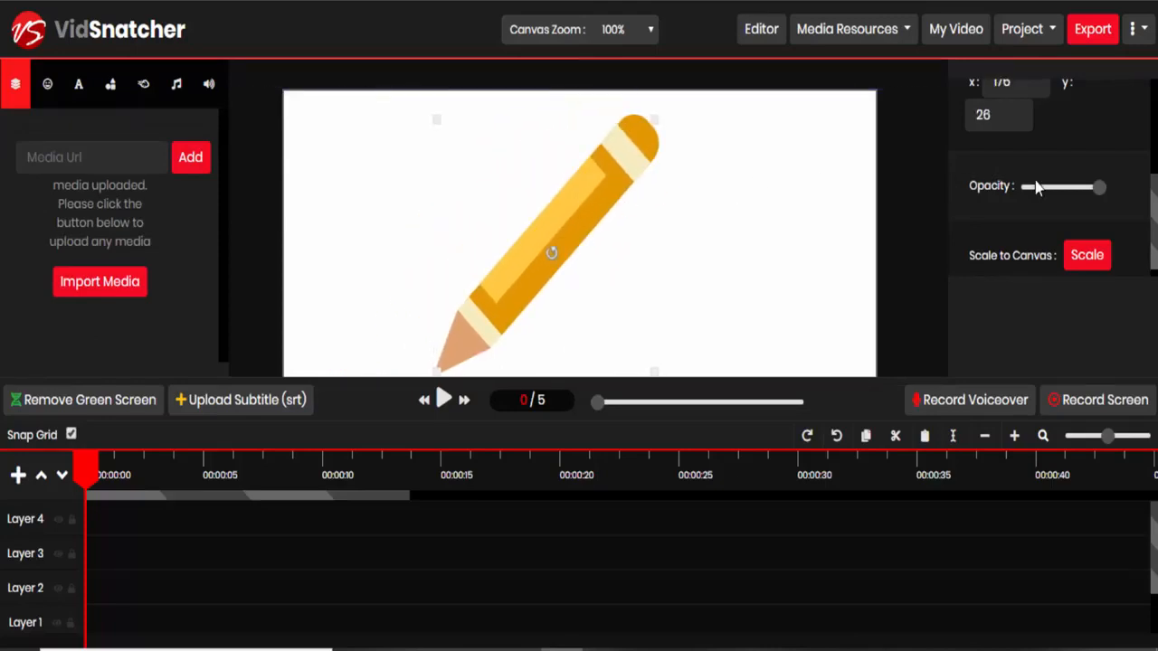
mouse_move(1094, 187)
mouse_down()
mouse_move(1040, 189)
mouse_move(1098, 193)
mouse_up()
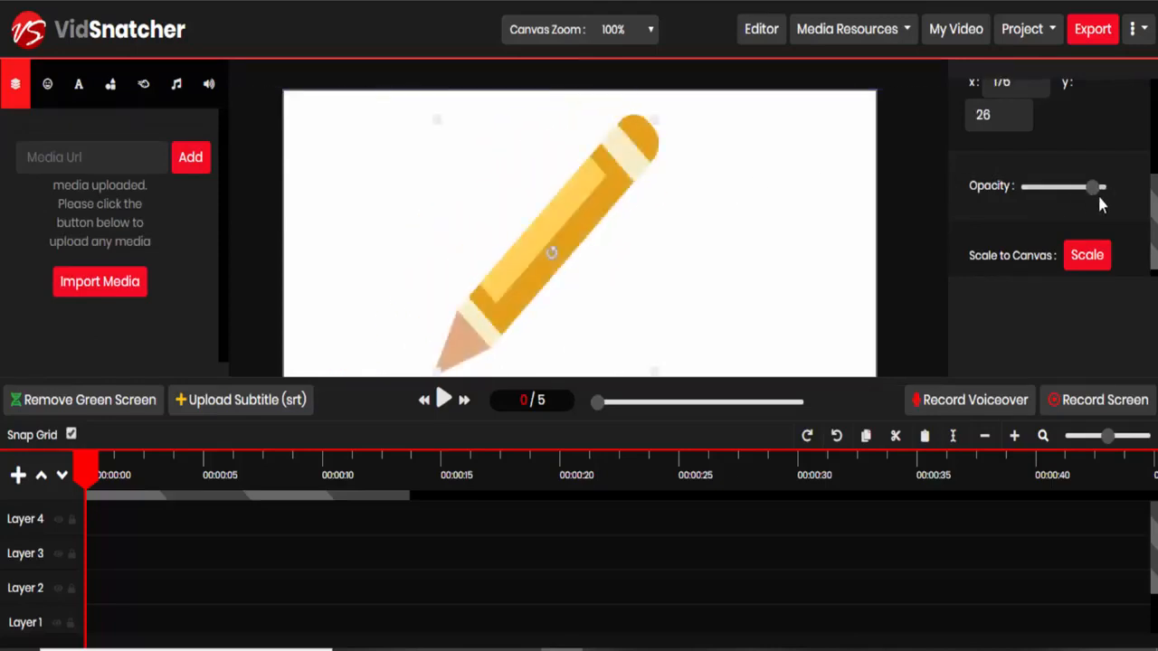
- Try aligning the pencil to the canvas's right edge, and align it to the horizontal centre
scroll(1104, 189, up, 3)
click(1066, 154)
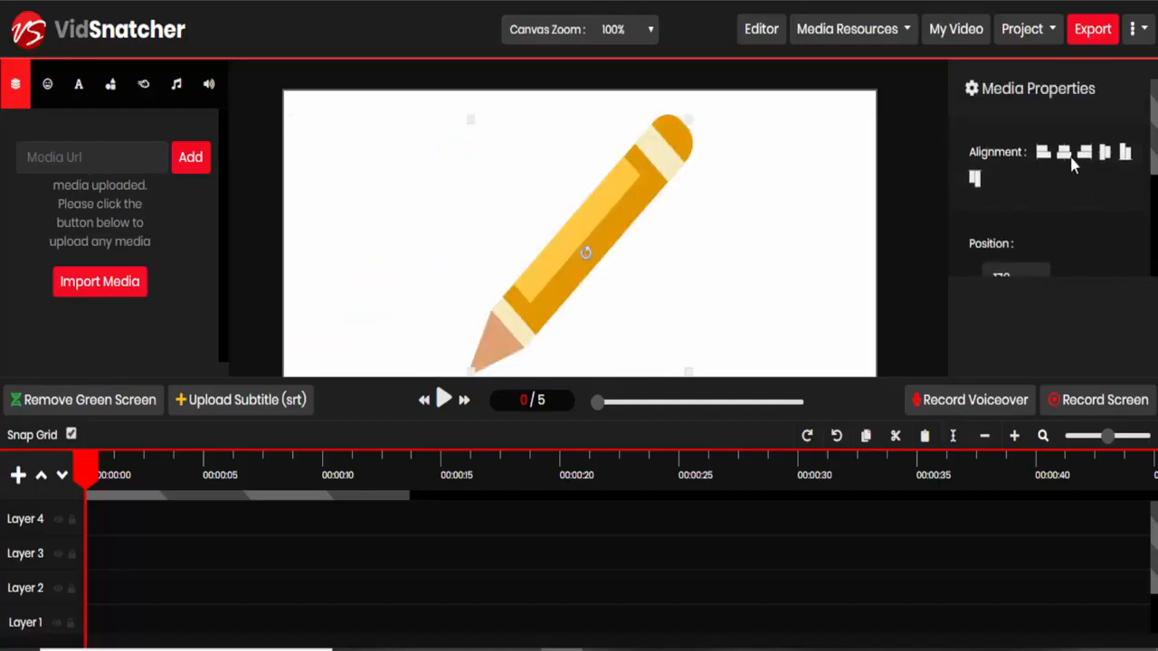
click(1084, 159)
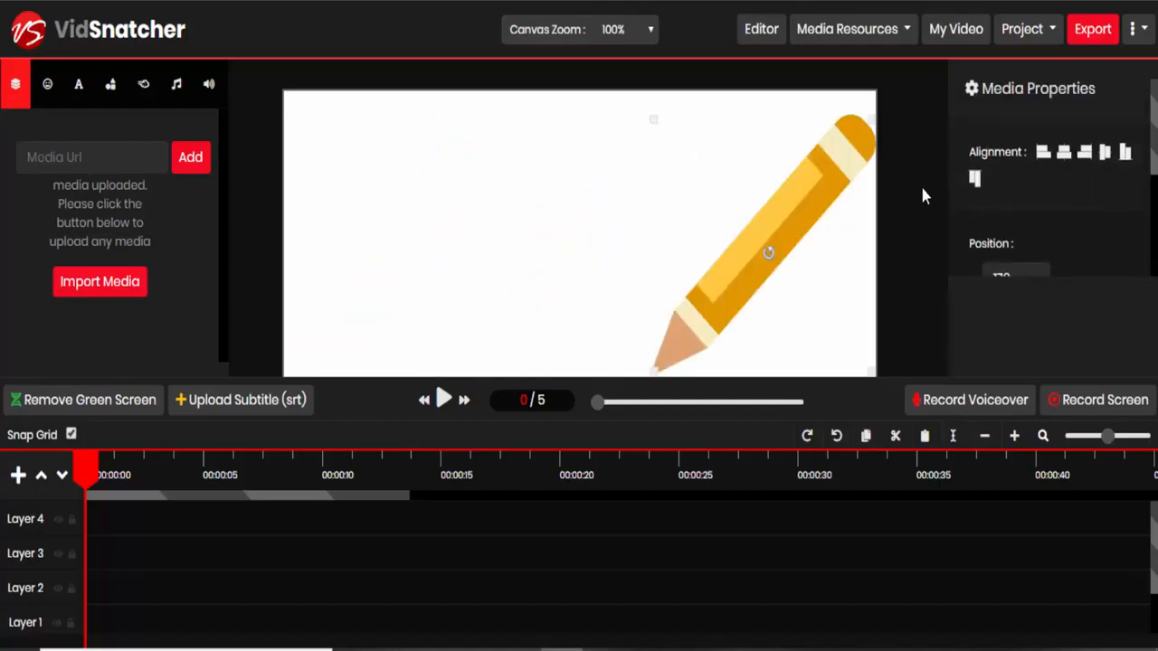
click(1063, 156)
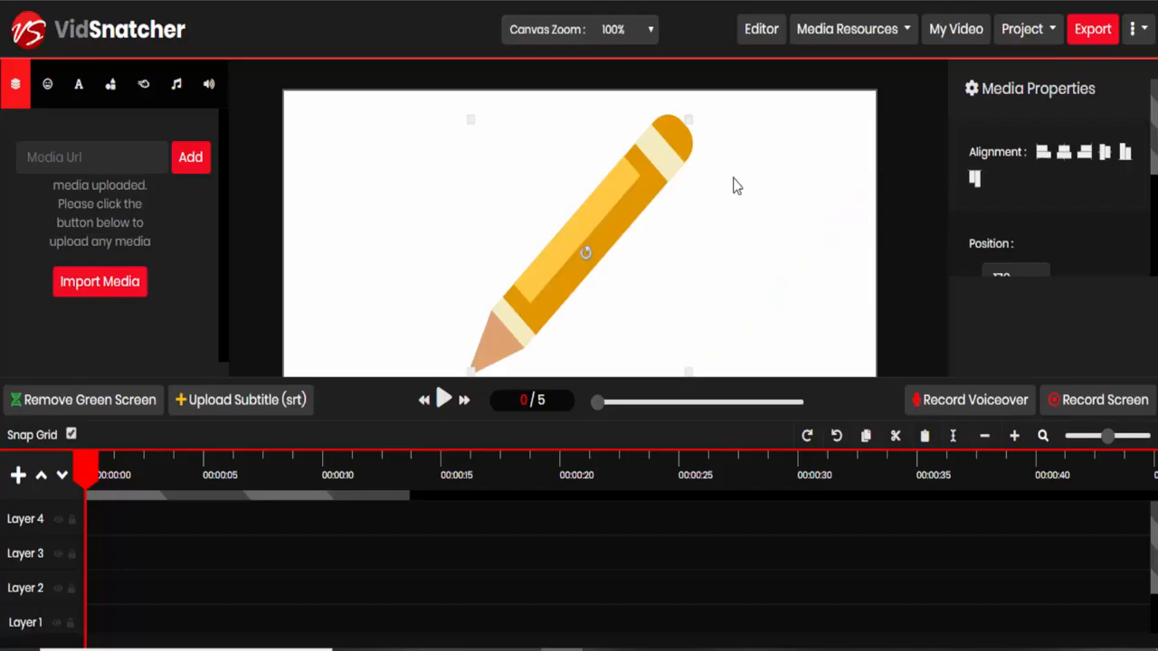
- Open the text tool and enter the text "Let's write a journal."
click(79, 84)
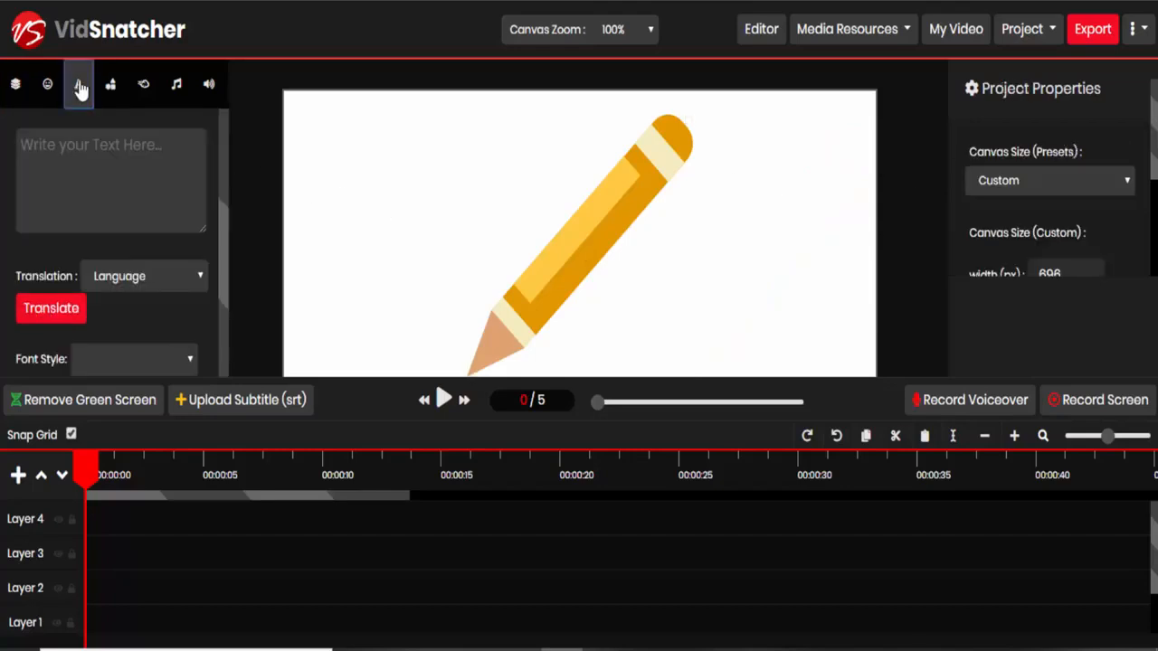
click(109, 140)
text(Let's writ)
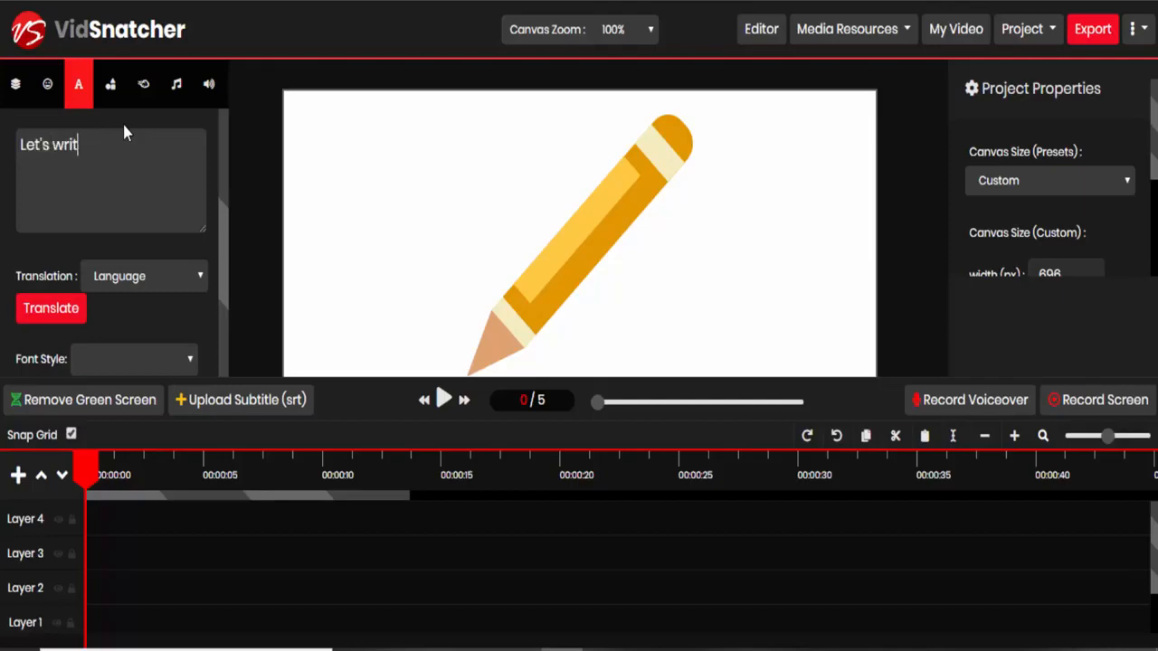
text(e a journal.)
- Browse the translation languages and translate the journal text into Chinese (Traditional)
click(138, 277)
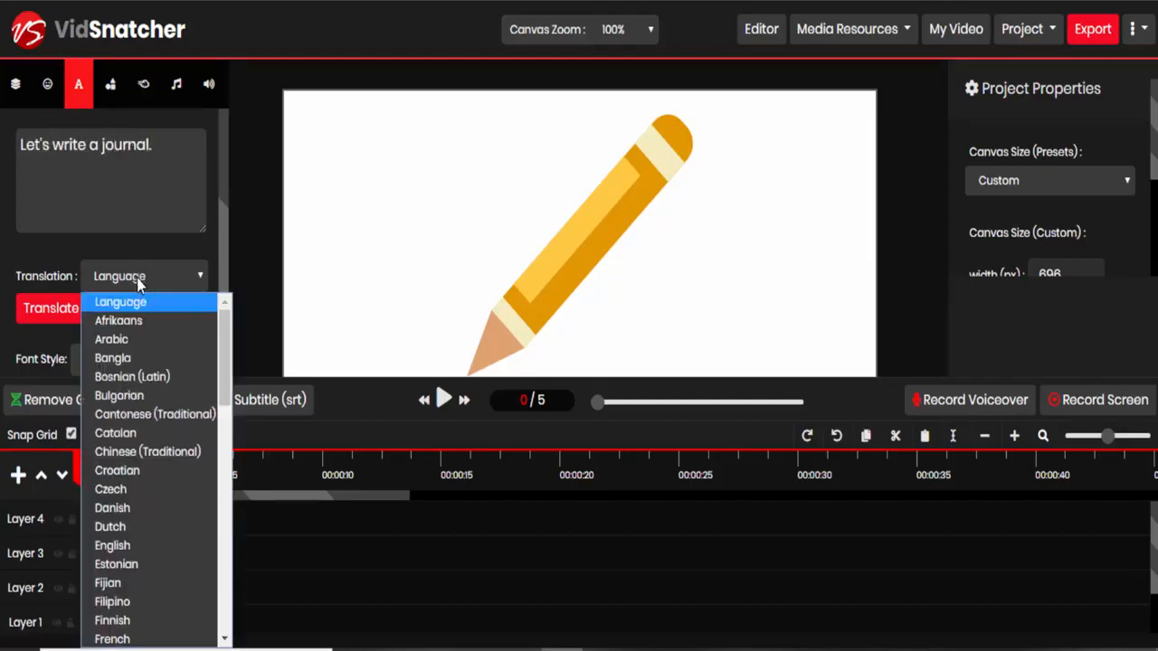
scroll(142, 405, down, 10)
scroll(142, 408, up, 6)
scroll(142, 408, up, 4)
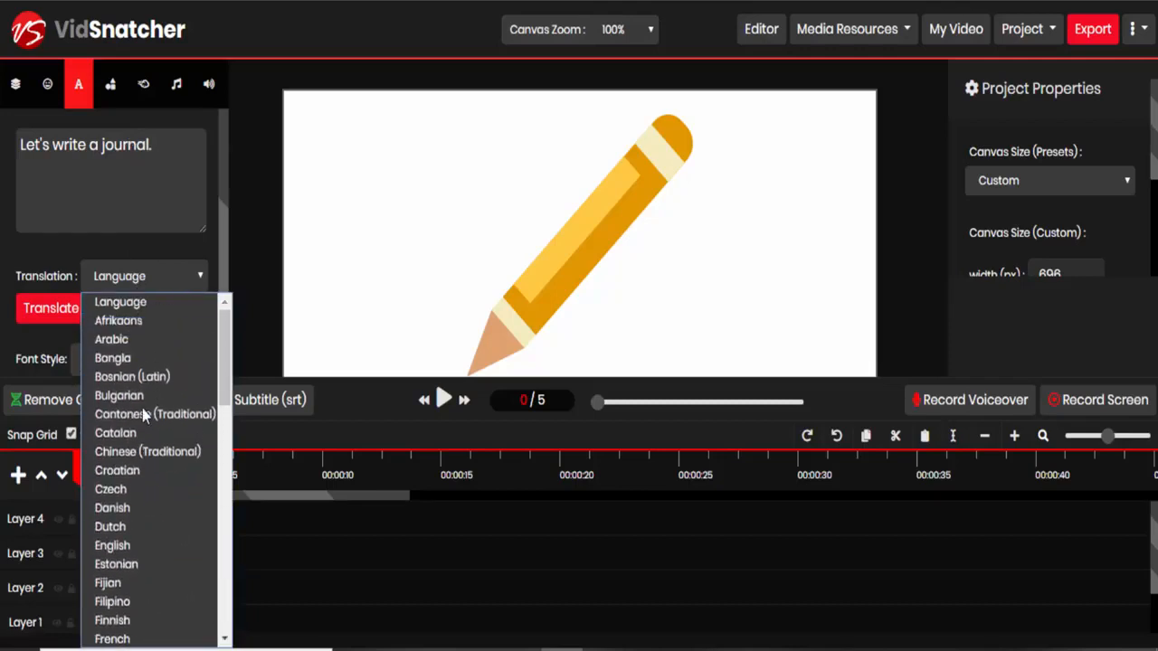
scroll(142, 408, down, 5)
scroll(142, 408, up, 5)
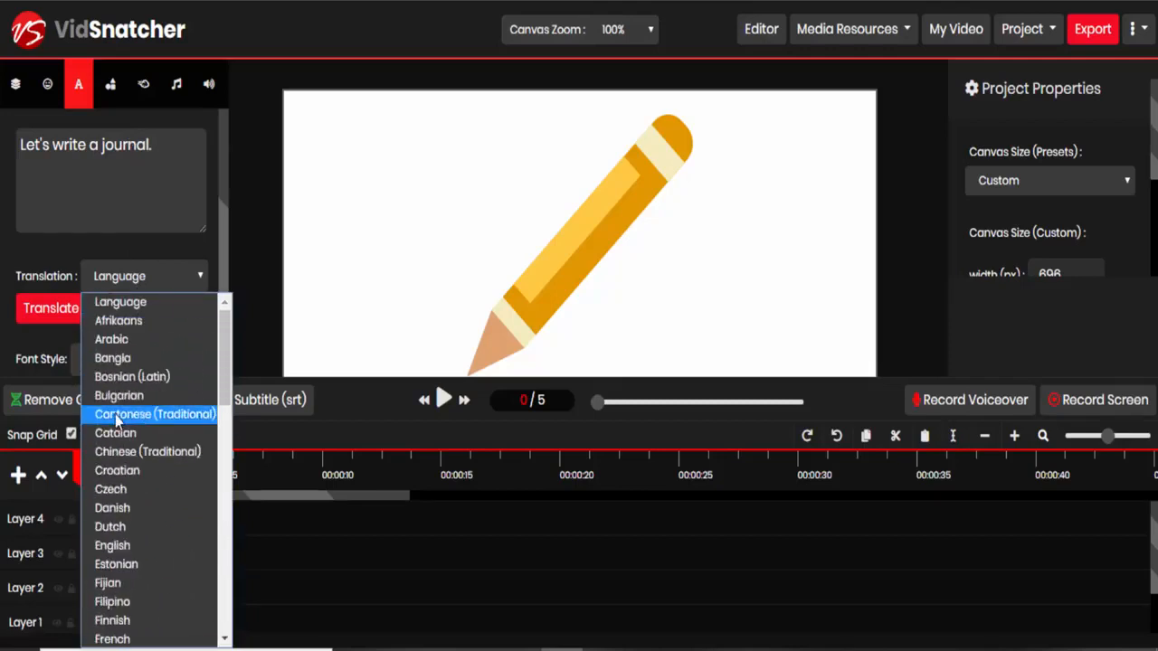
click(113, 451)
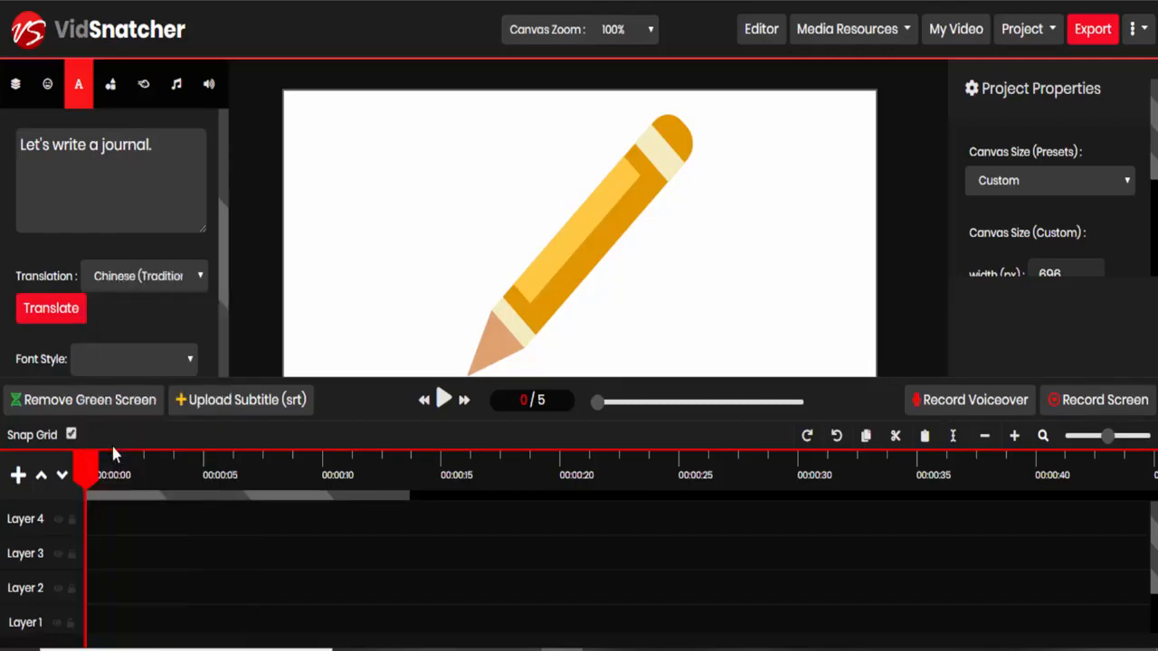
click(79, 320)
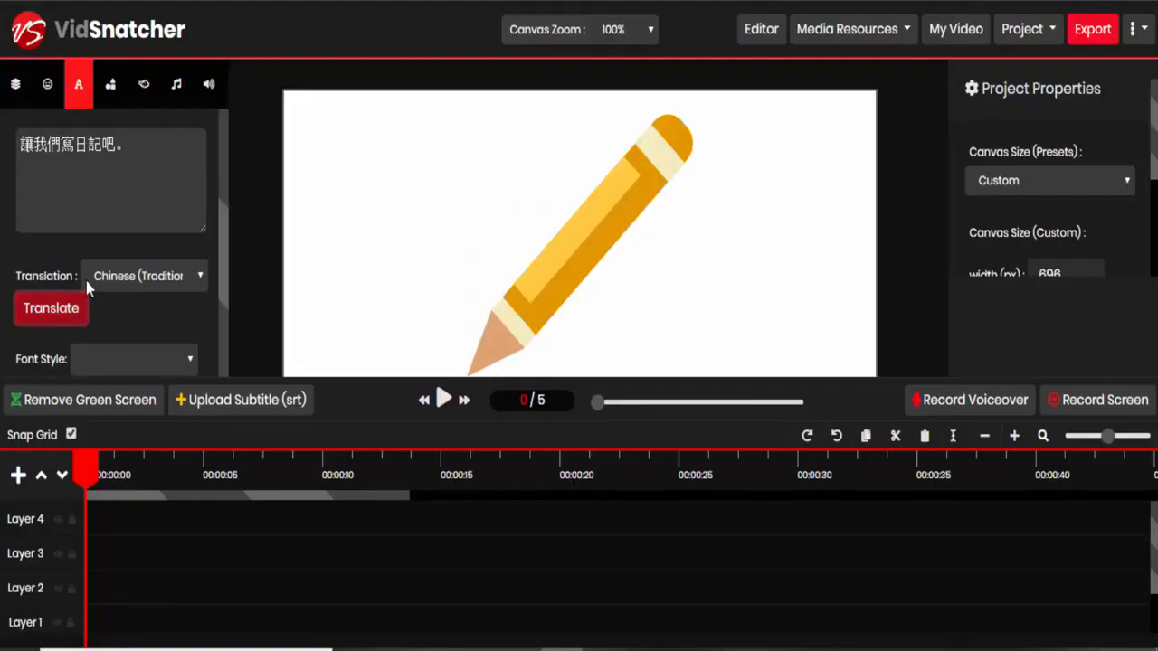
- Set the translated text's font size to 36 and its stroke size to No Stroke
scroll(163, 208, down, 1)
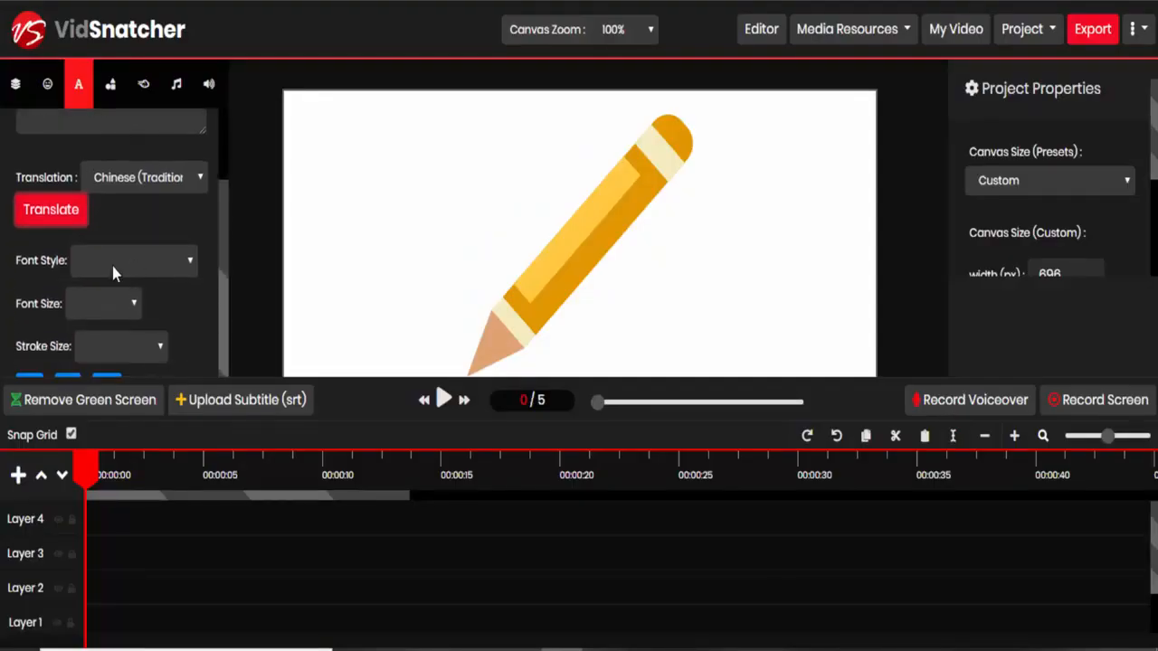
click(112, 263)
click(111, 260)
click(101, 301)
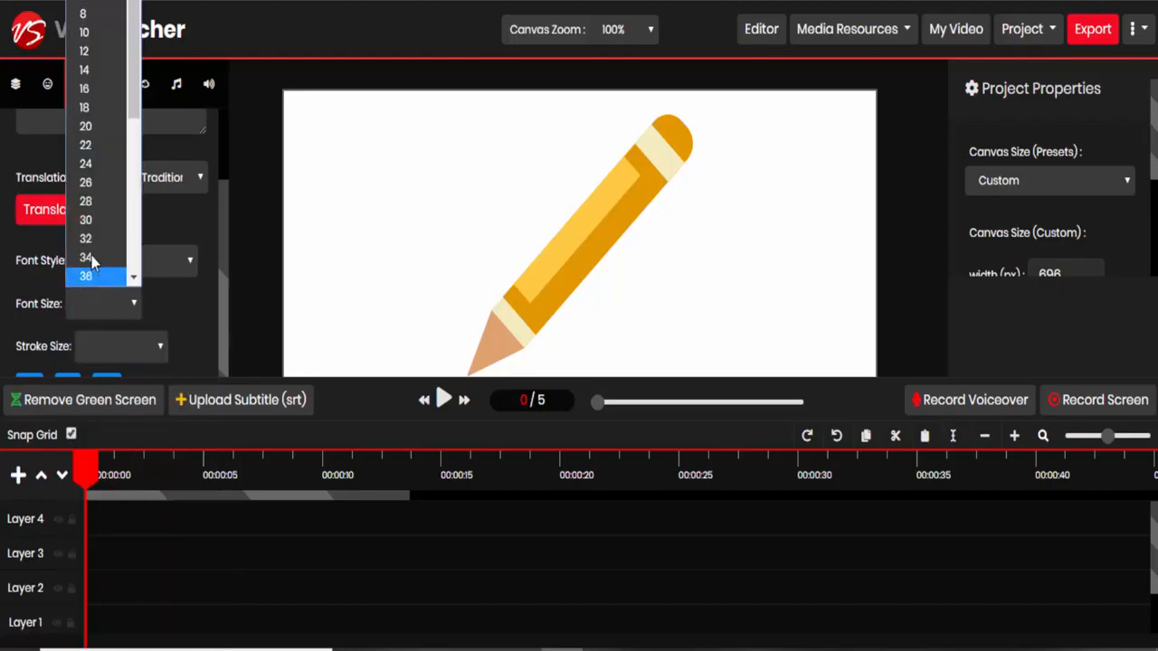
click(92, 273)
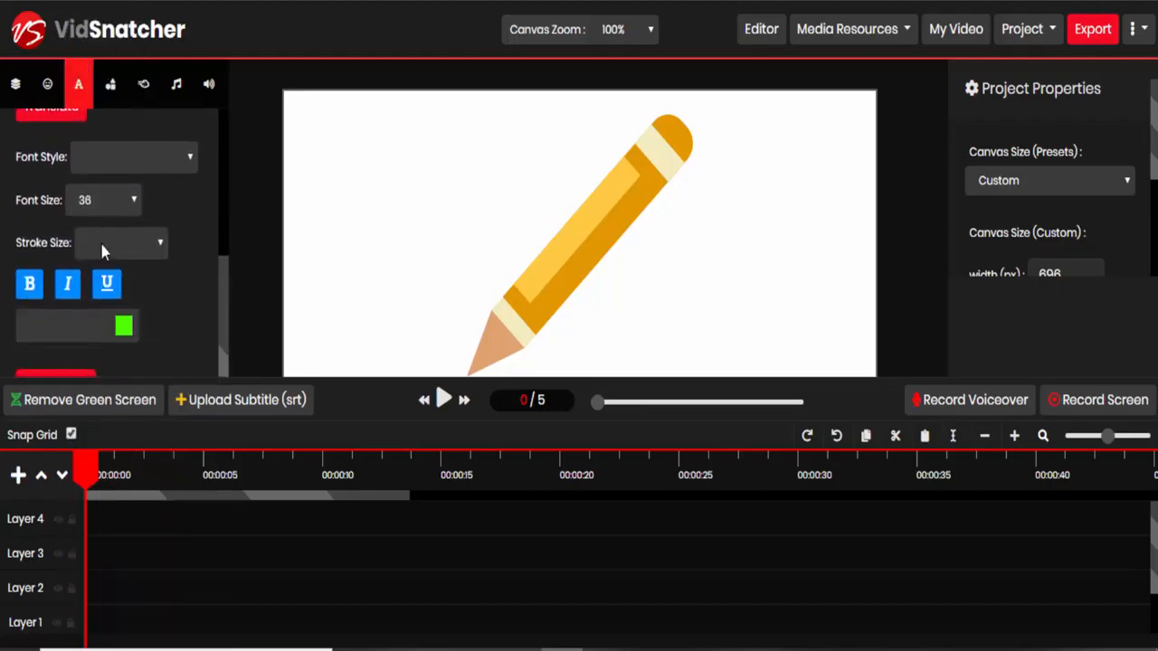
click(102, 250)
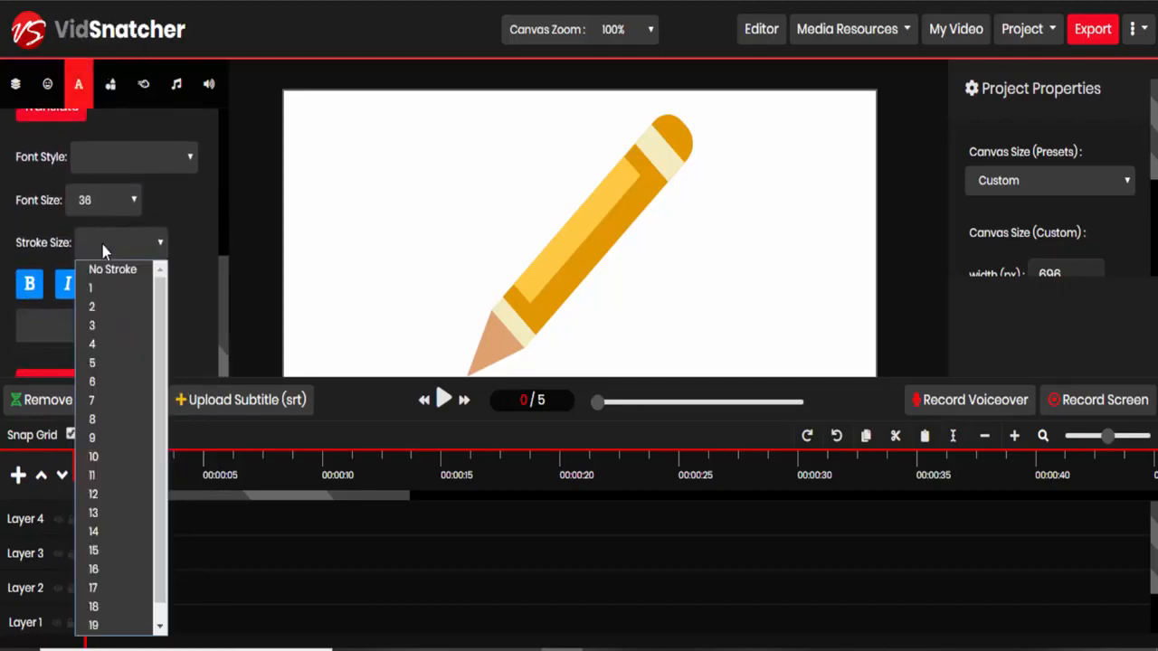
click(101, 243)
click(101, 240)
click(112, 269)
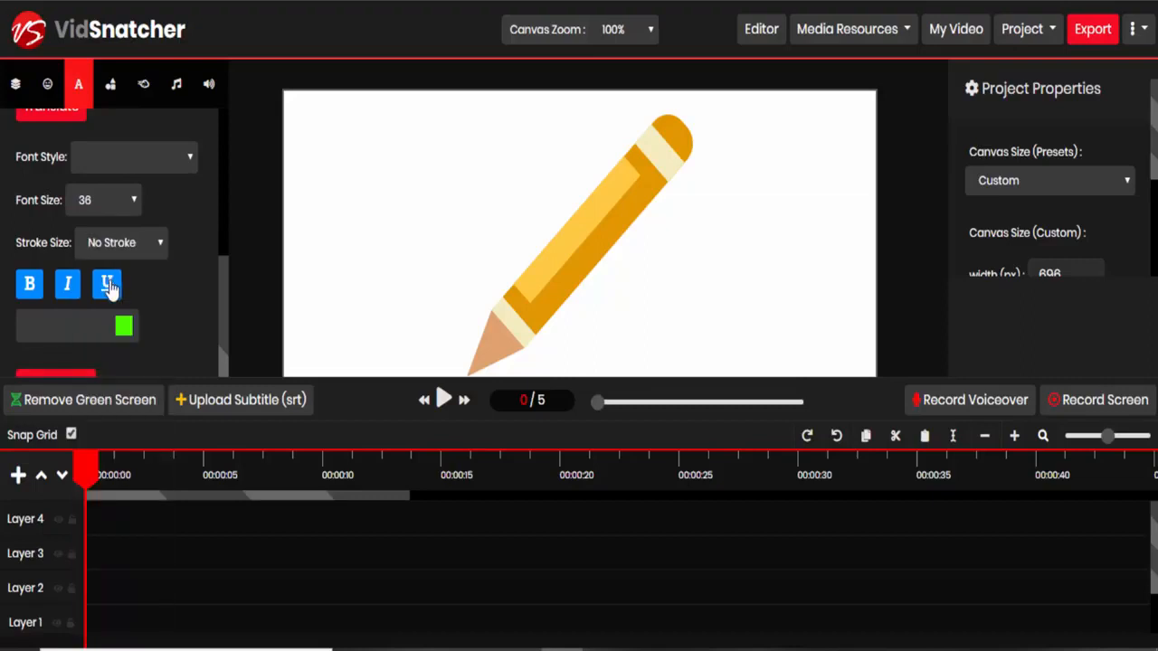
- Style the translated text italic and underlined in black, rgb(0, 0, 0), and add it to the canvas
click(108, 327)
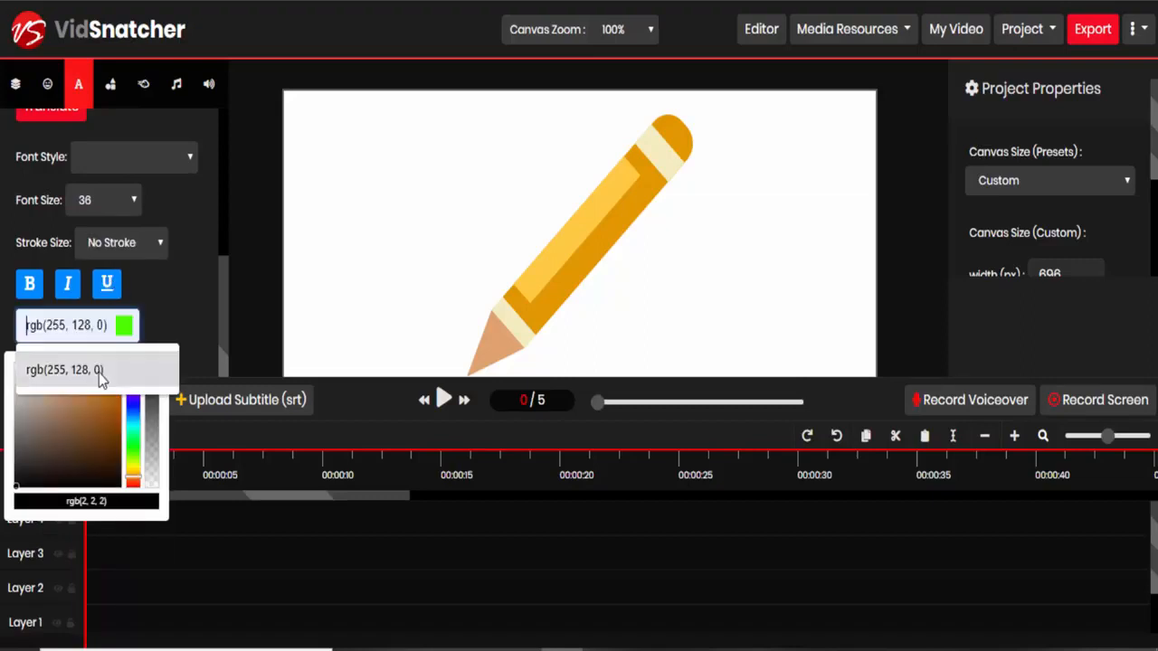
drag(77, 455, 17, 501)
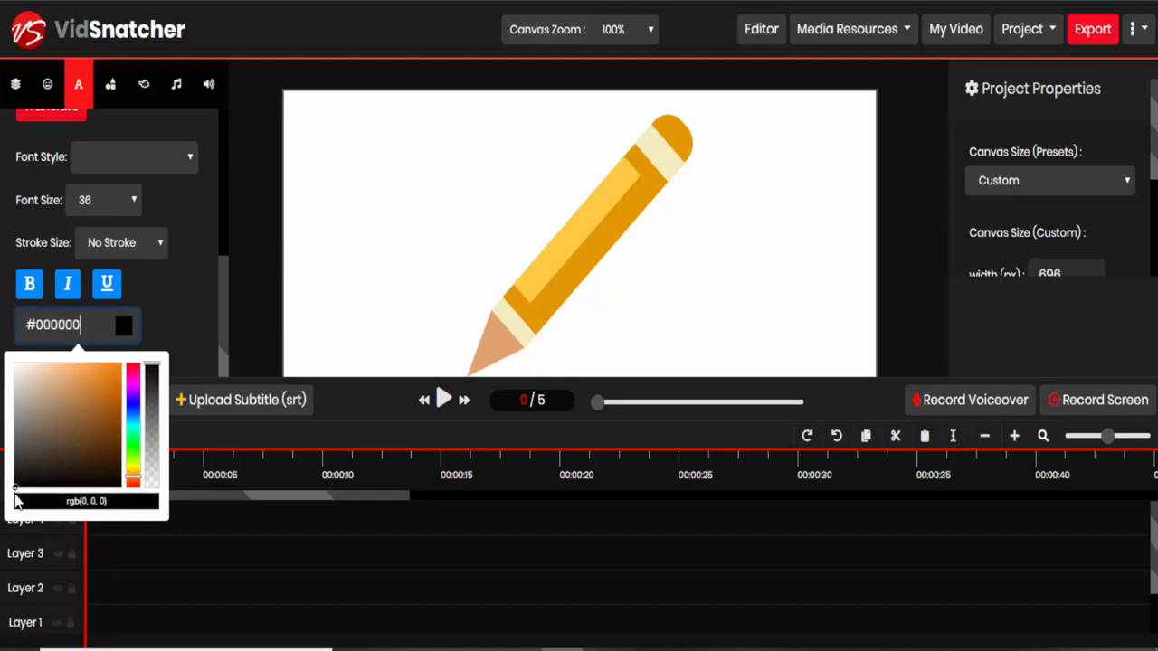
click(161, 326)
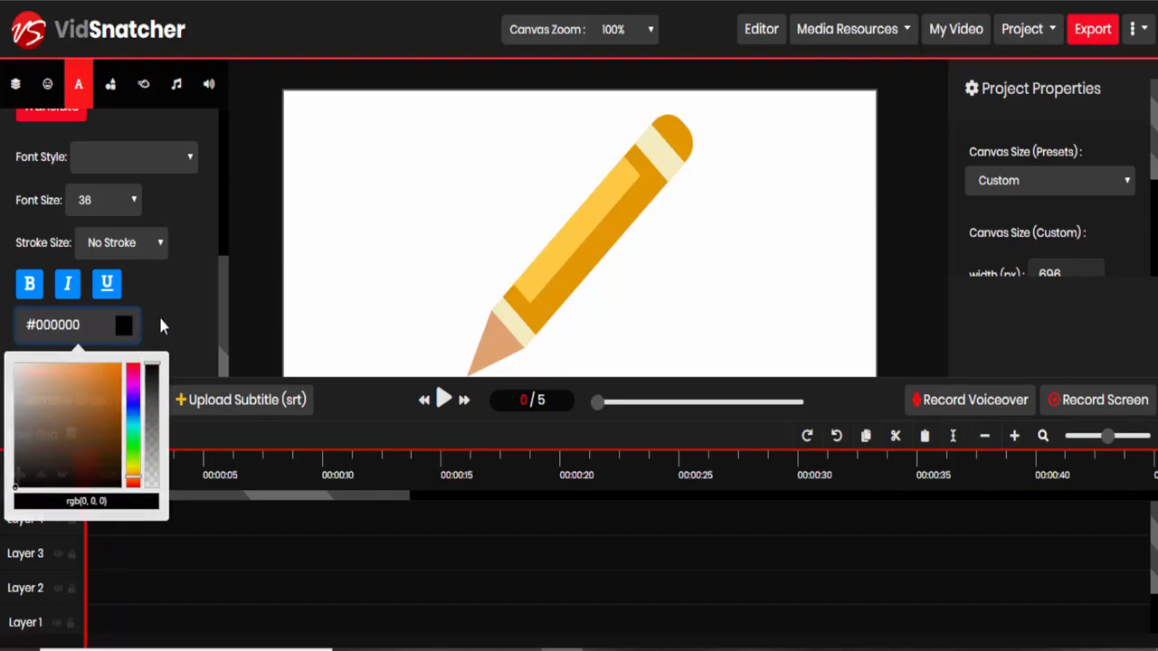
click(85, 382)
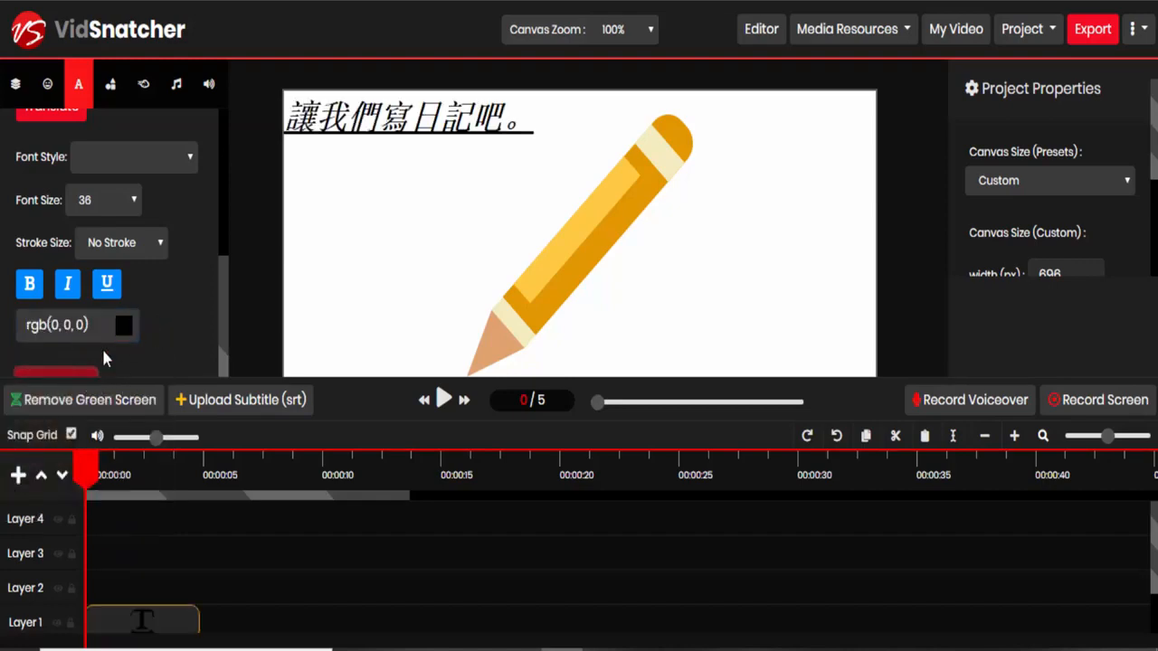
- Move the Chinese text lower on the canvas beside the pencil and look through the available text style presets
click(438, 124)
drag(458, 134, 461, 201)
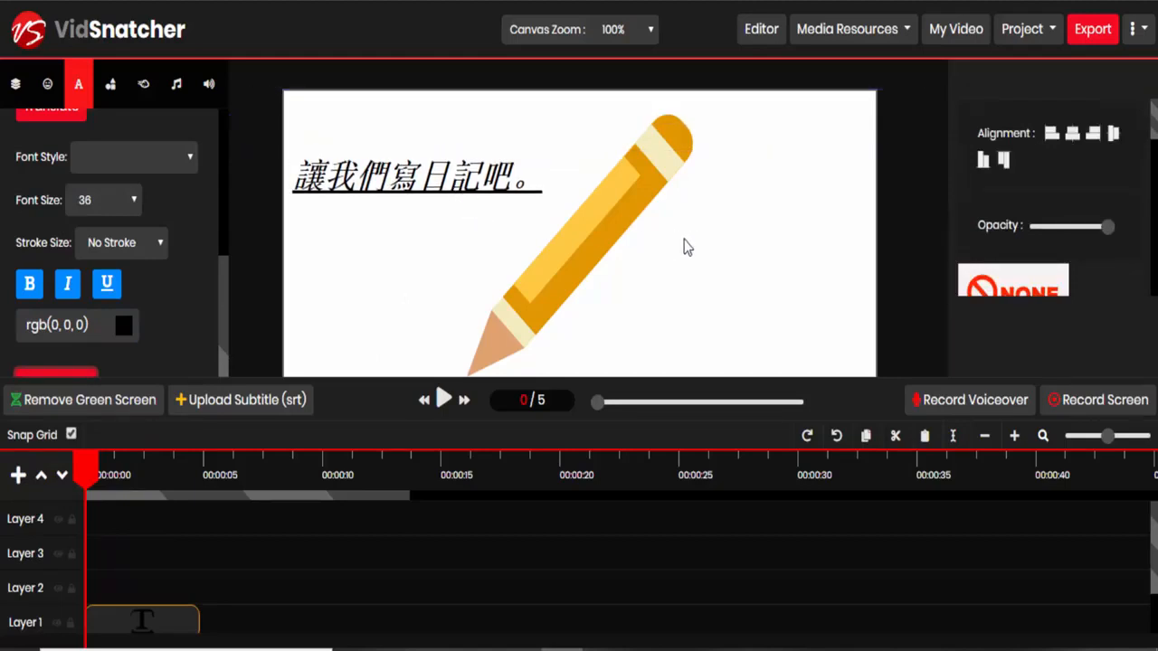
scroll(1057, 181, down, 1)
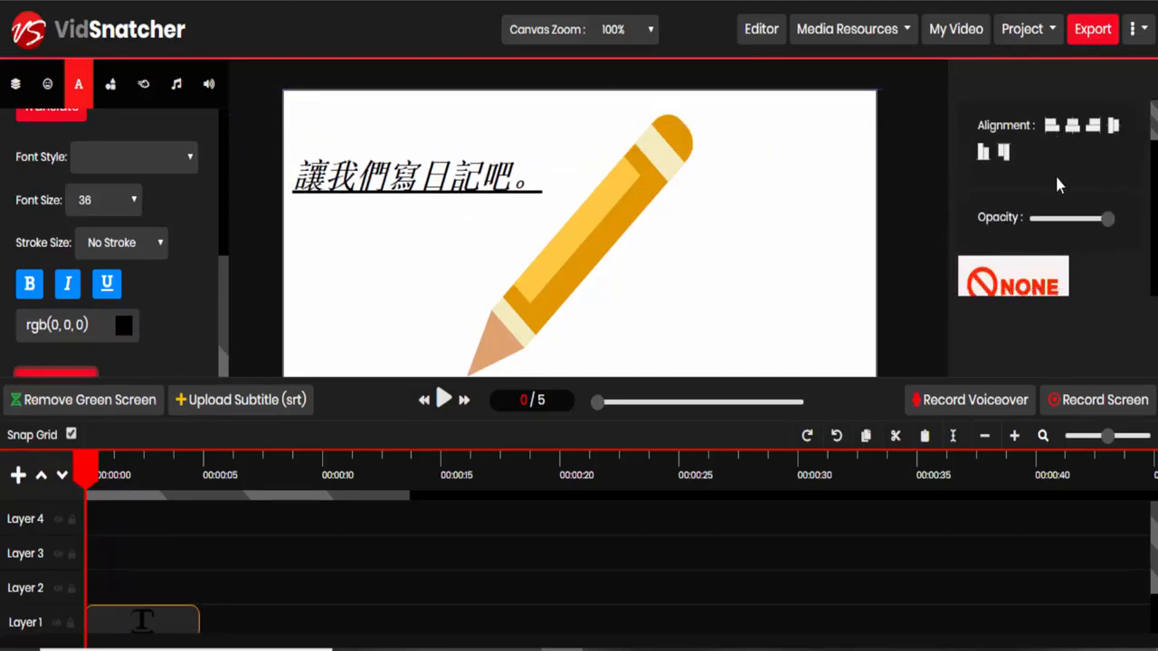
scroll(1055, 173, down, 10)
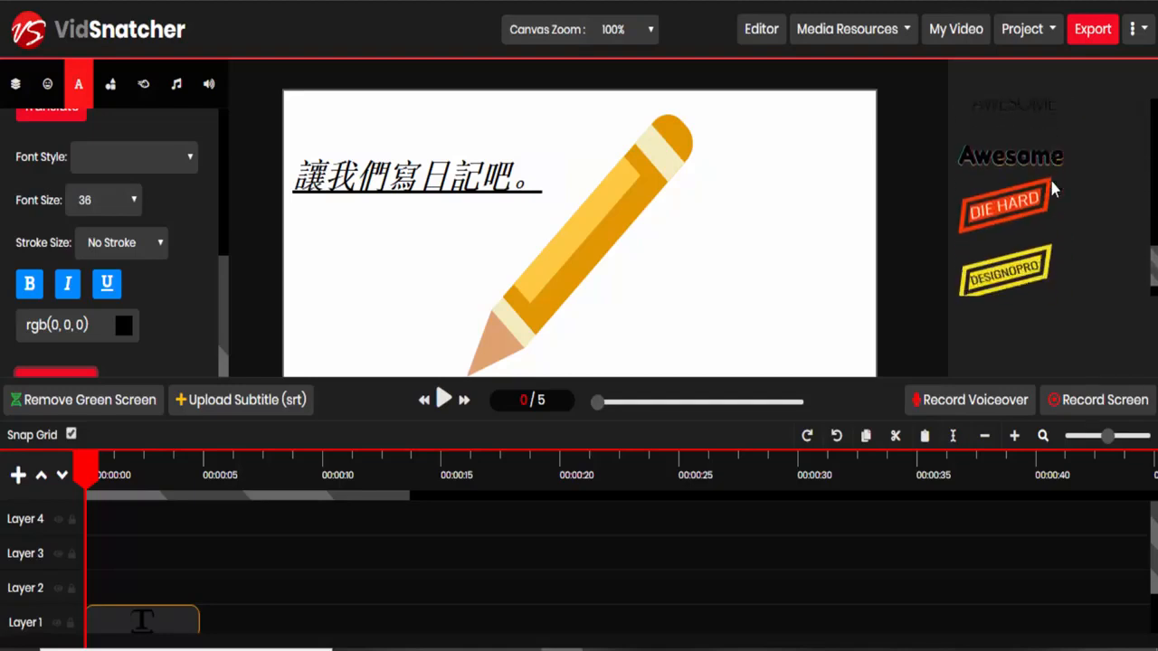
scroll(1052, 186, up, 10)
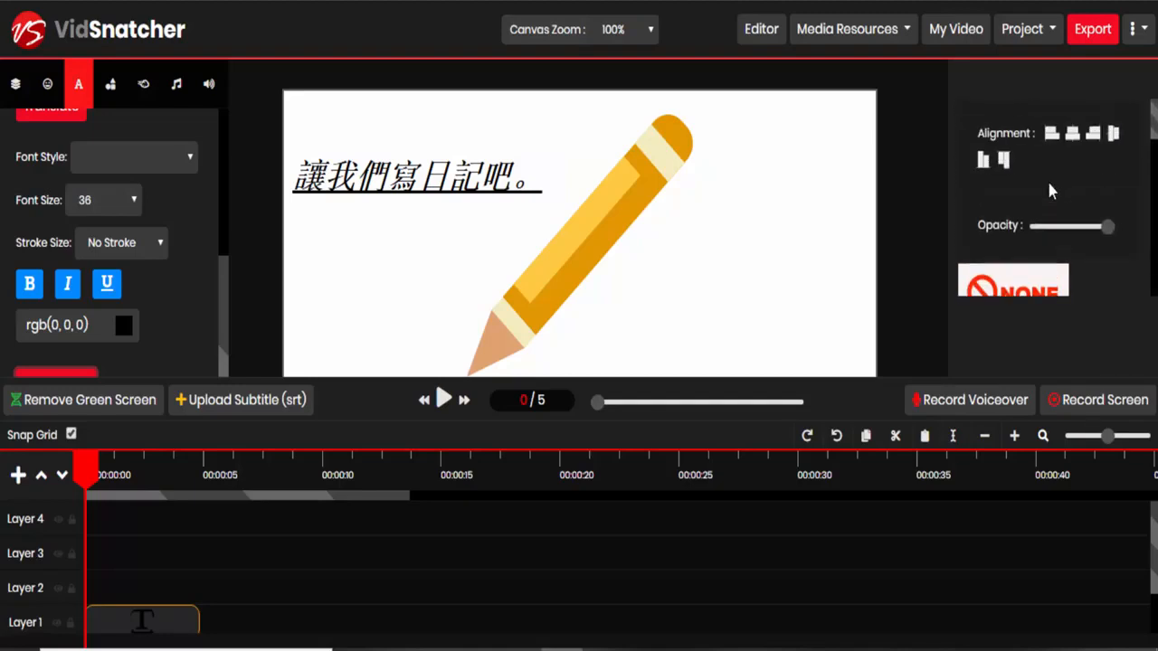
- Add a red rectangle shape framing the Chinese text and move the pencil to the right, clear of the frame
click(110, 86)
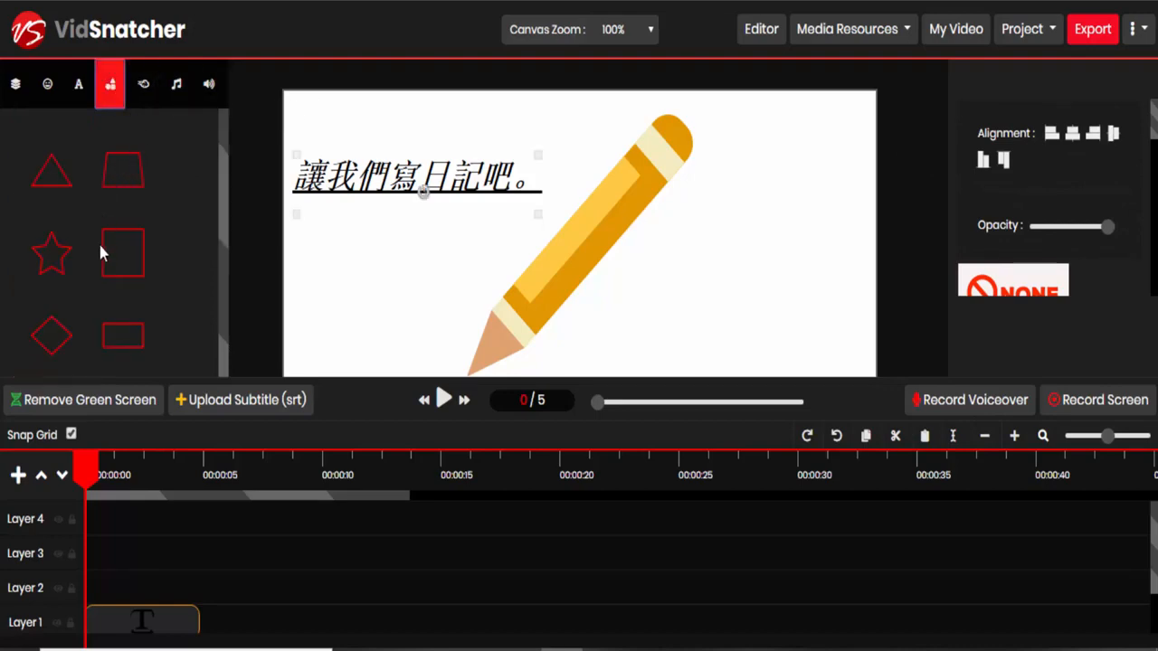
drag(123, 336, 366, 281)
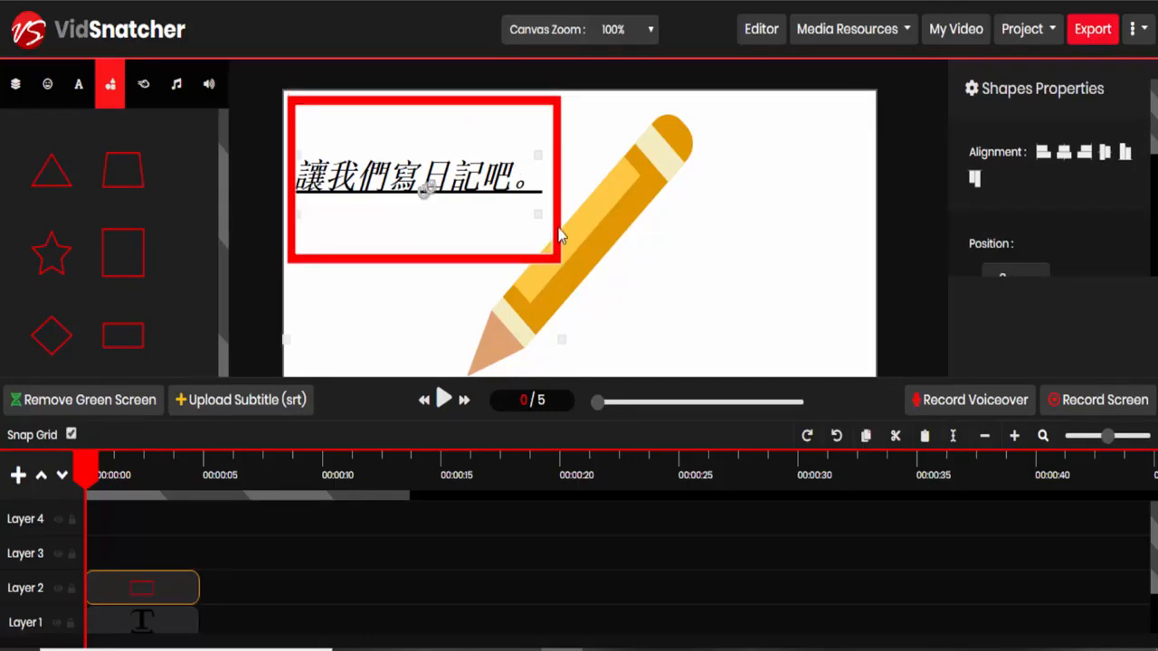
click(589, 237)
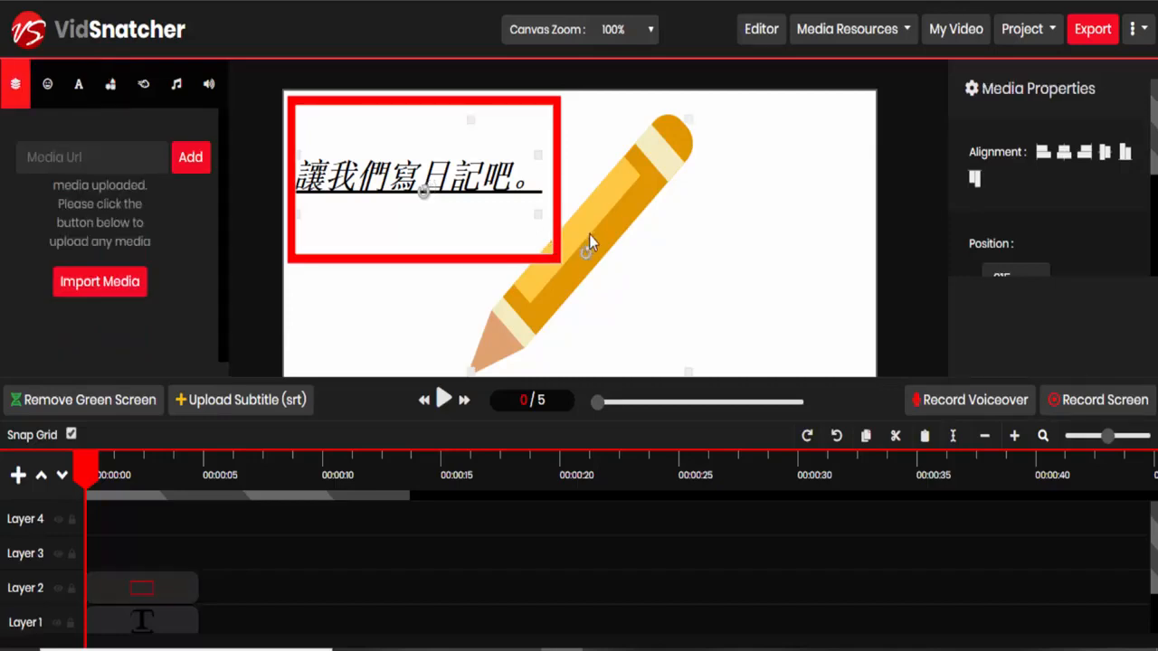
mouse_move(589, 238)
mouse_down()
mouse_move(682, 238)
mouse_move(704, 251)
mouse_up()
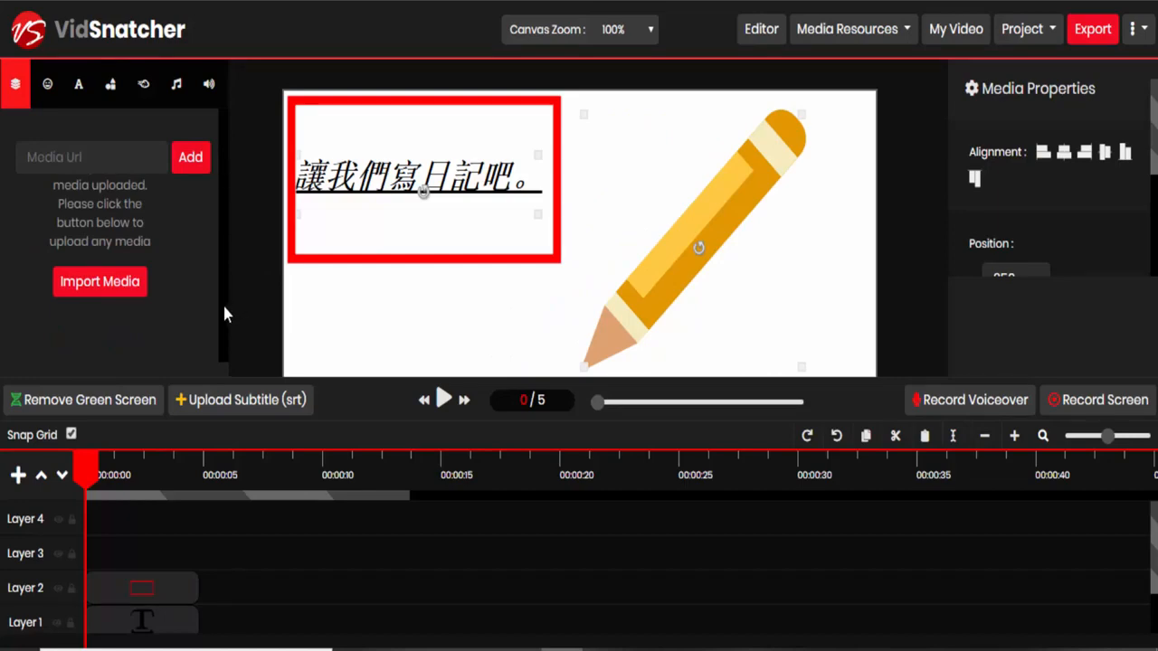
- Apply the Grow in-effect to the pencil
click(143, 83)
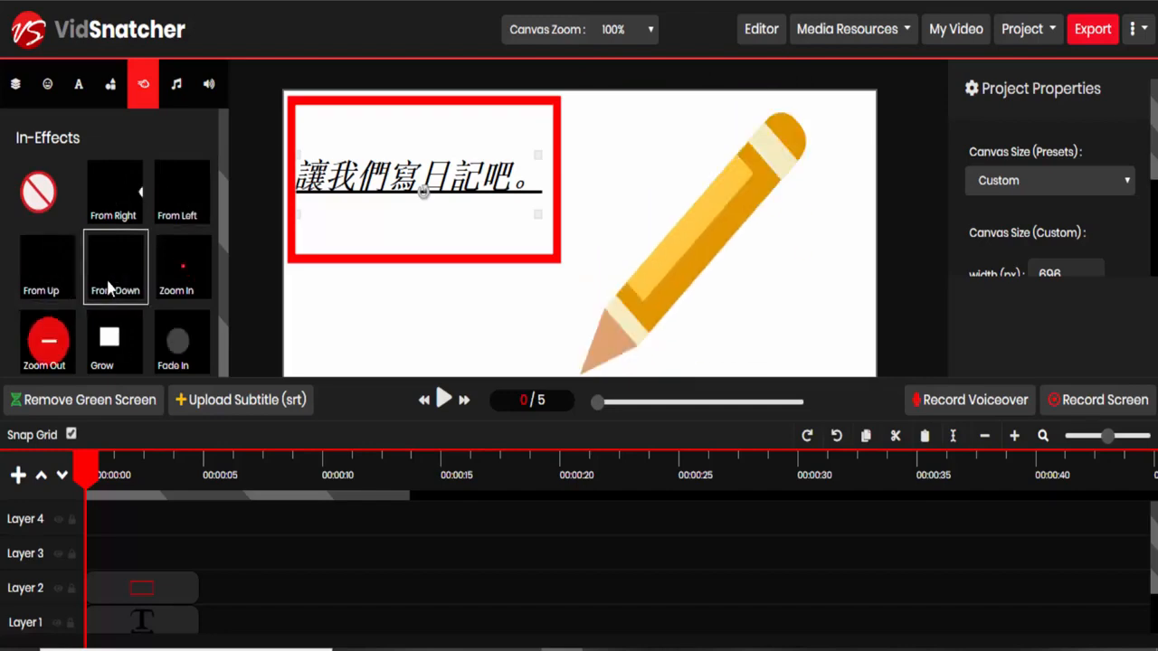
scroll(114, 262, down, 1)
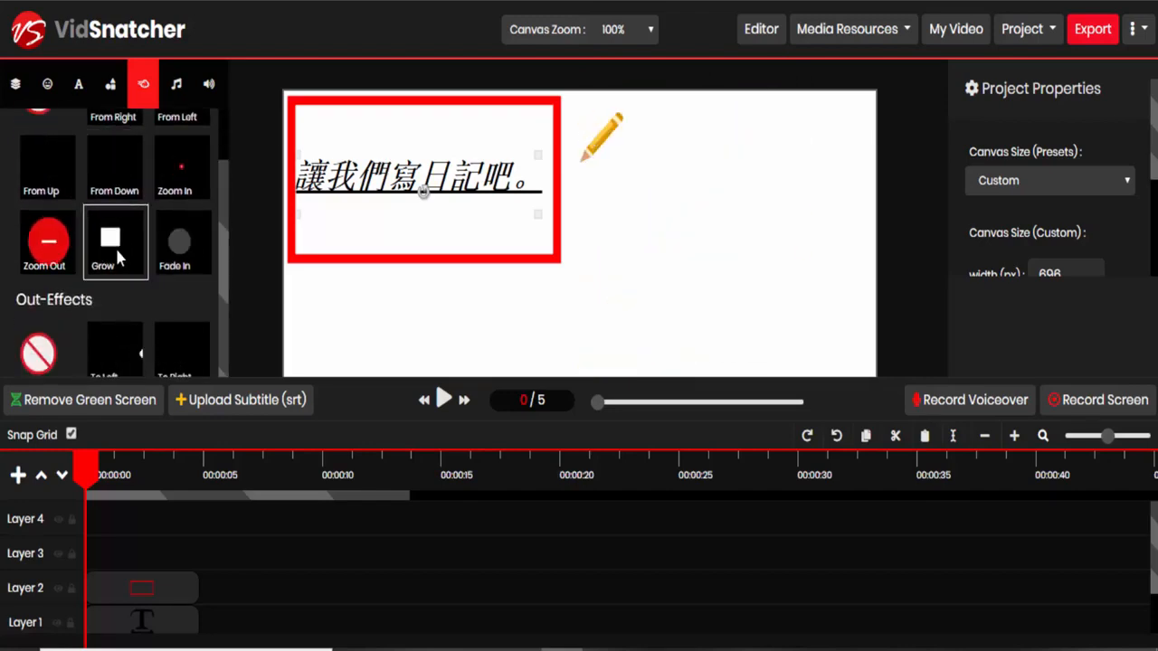